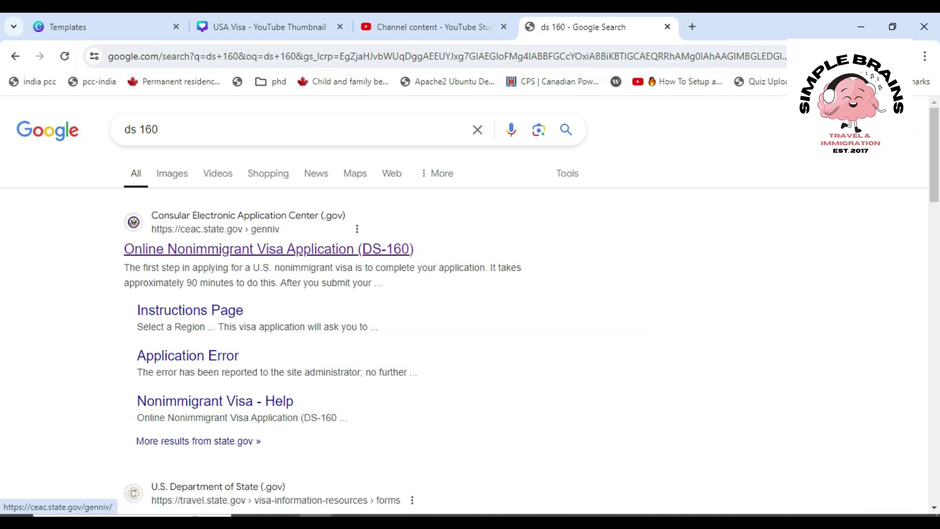
Open the Online Nonimmigrant Visa Application (DS-160) result from the 'ds 160' Google search
click(269, 249)
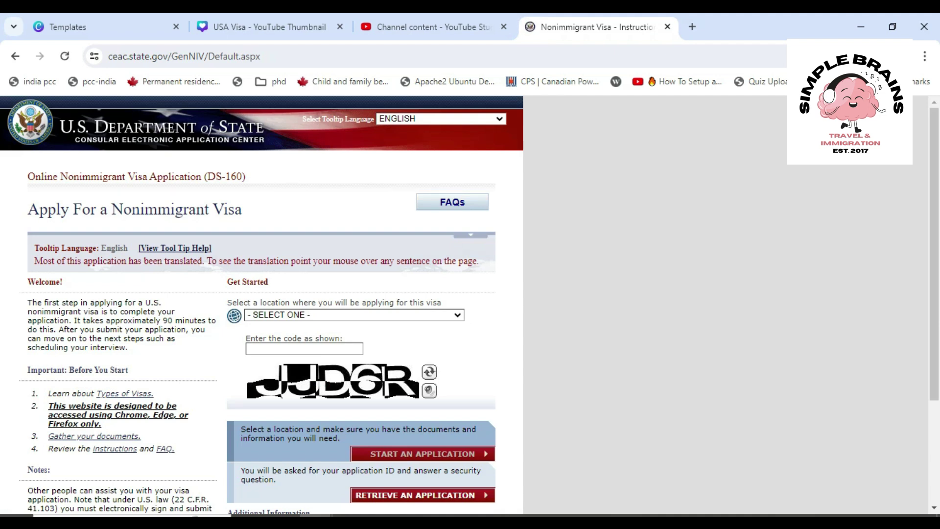
Choose CANADA, TORONTO from the application location list
click(354, 315)
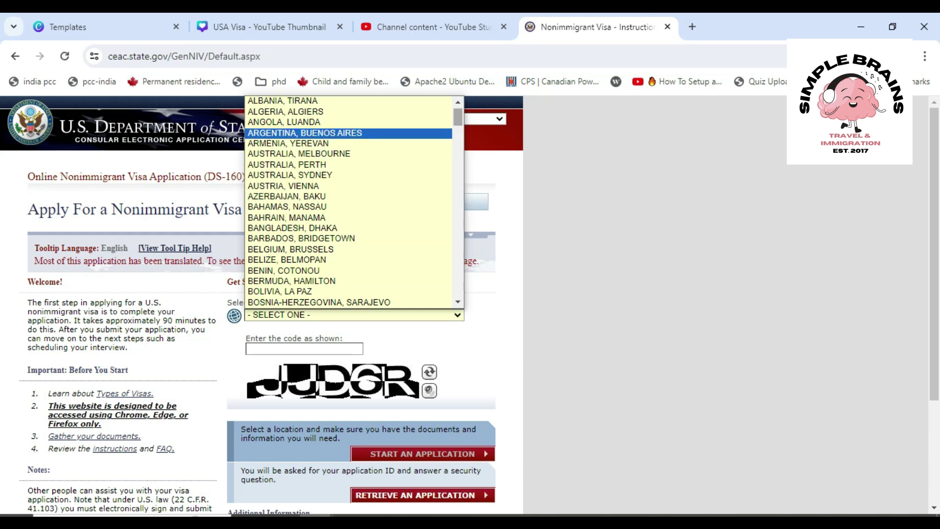
key(t)
key(t)
key(t)
key(t)
key(t)
key(t)
key(t)
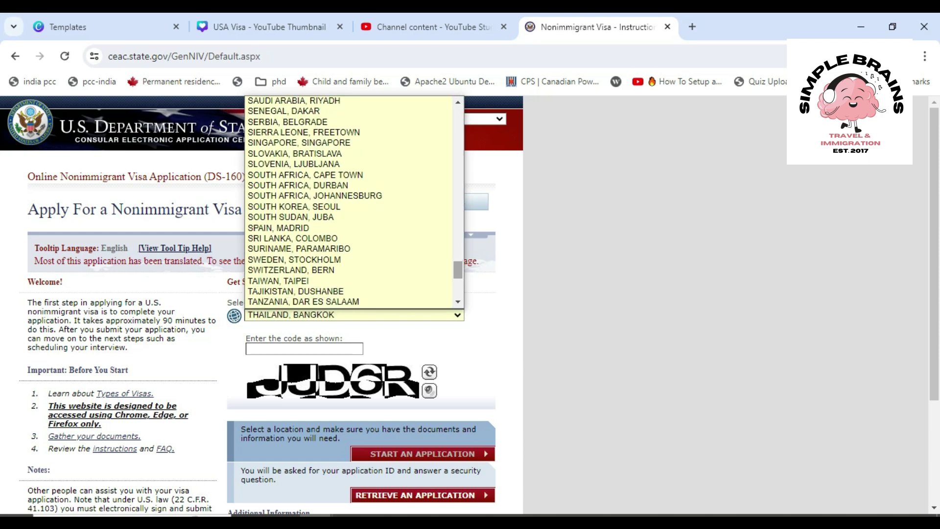
key(t)
key(t)
key(t)
key(t)
key(t)
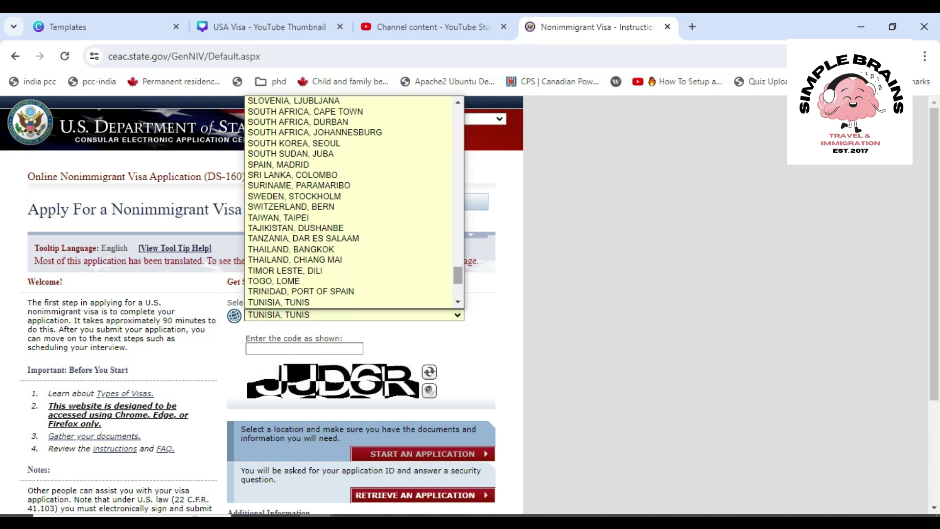
key(u)
key(u)
key(u)
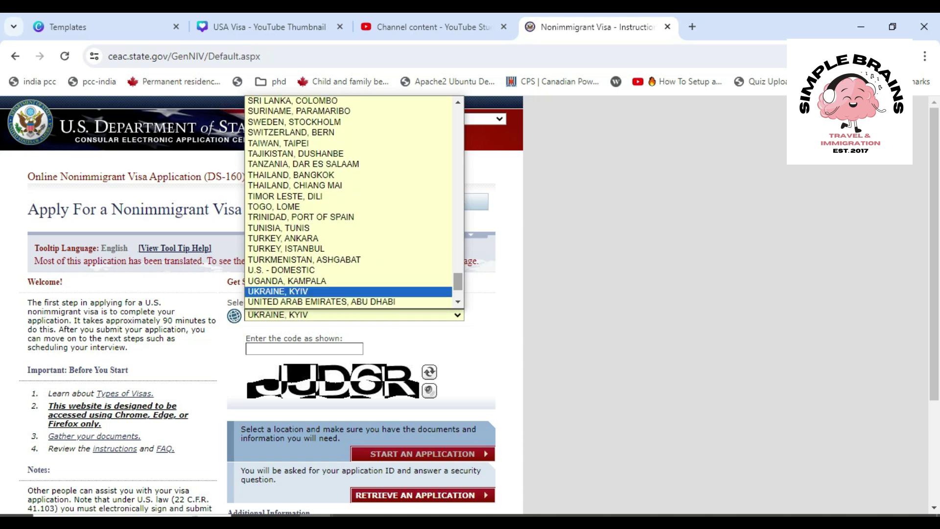
key(Up)
key(Up)
key(Up)
key(Up)
key(Up)
key(Up)
key(Up)
key(Up)
key(Up)
key(Up)
key(Up)
key(Up)
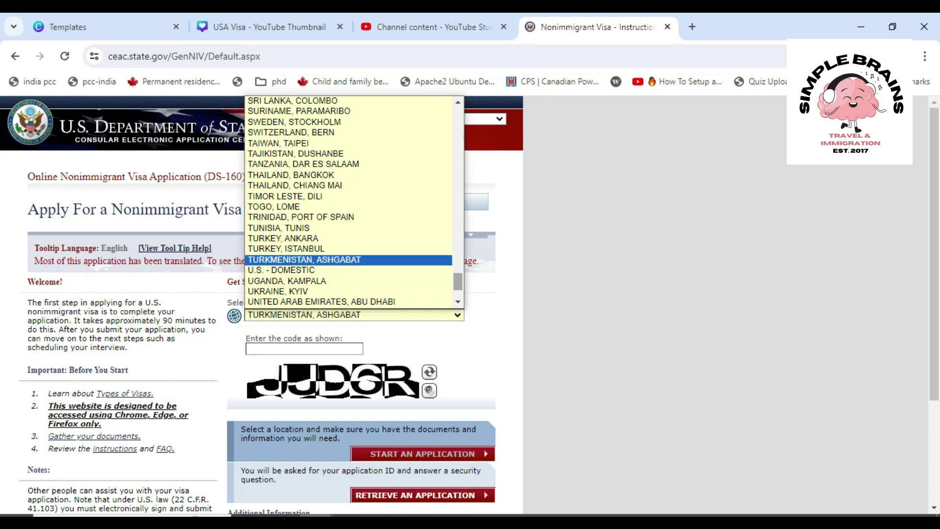
key(Up)
key(Up)
key(Up)
key(Up)
key(Up)
key(Up)
key(Up)
key(Up)
key(Up)
key(Up)
key(Up)
key(Up)
key(Up)
key(Up)
key(Up)
key(Up)
key(Up)
key(Up)
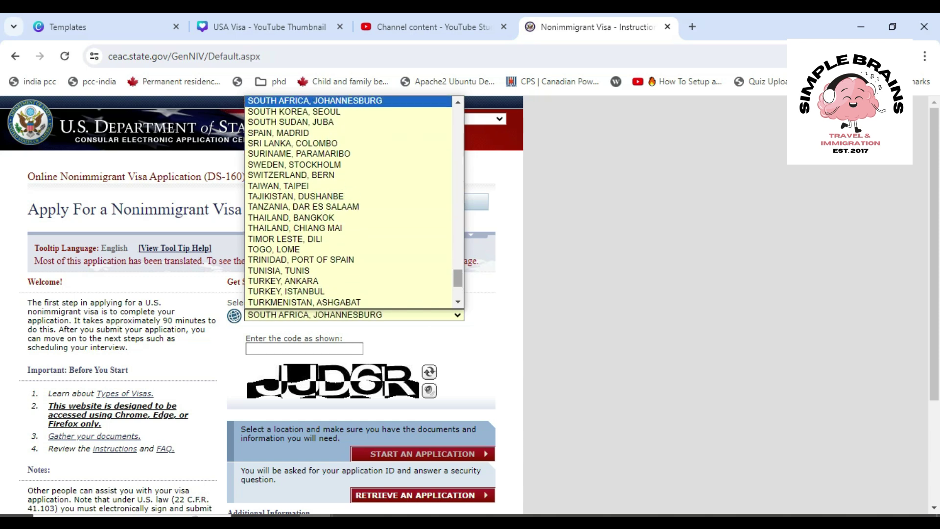
key(Up)
key(Up)
key(Up)
key(Up)
key(Up)
key(Up)
key(Up)
key(Up)
key(Up)
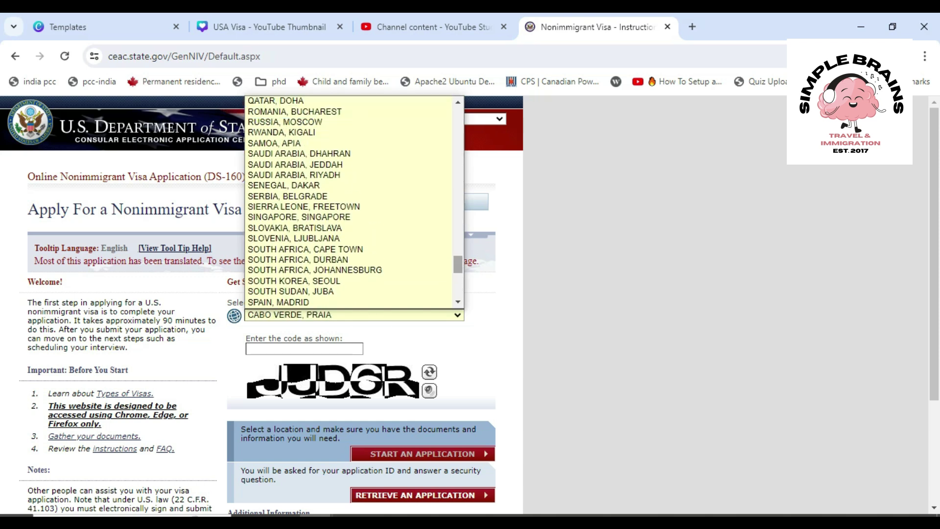
key(Down)
key(Down)
key(Down)
key(Down)
key(Down)
key(Down)
key(Down)
key(Down)
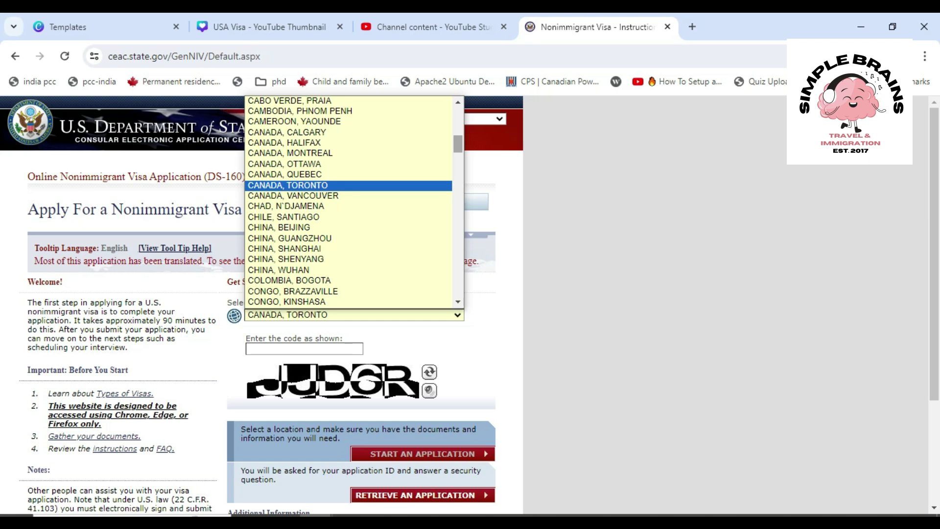
key(Escape)
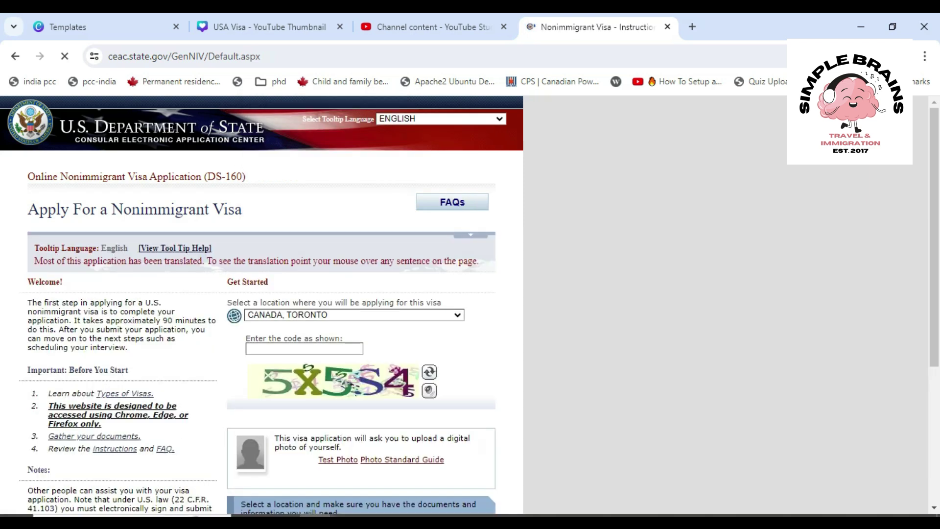
Enter verification code 5X5S4 and start an application; the page reloads with a new code
click(304, 349)
text(5X5S4)
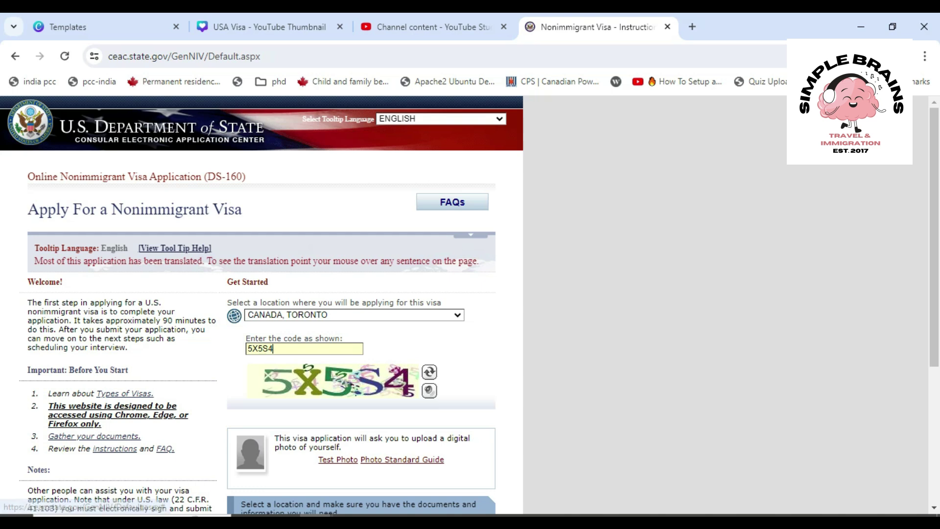
scroll(264, 303, down, 4)
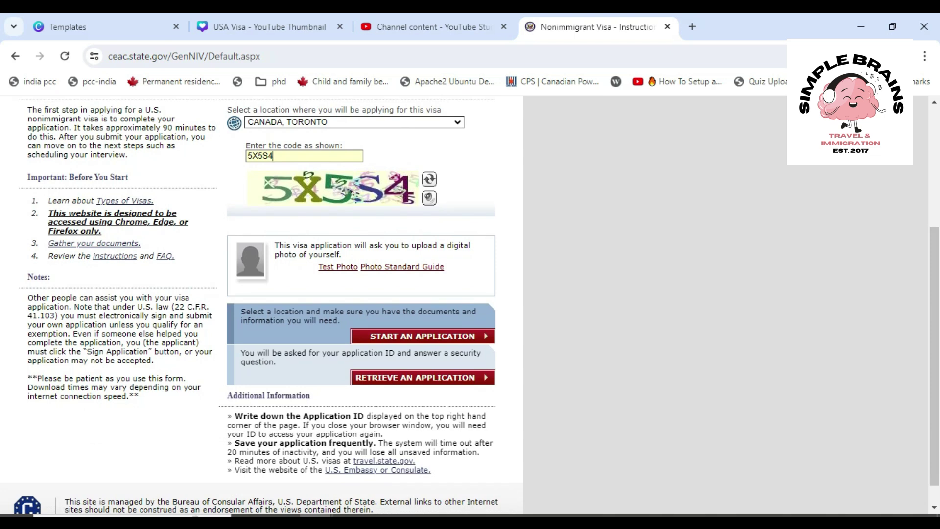
drag(309, 320, 274, 311)
click(275, 311)
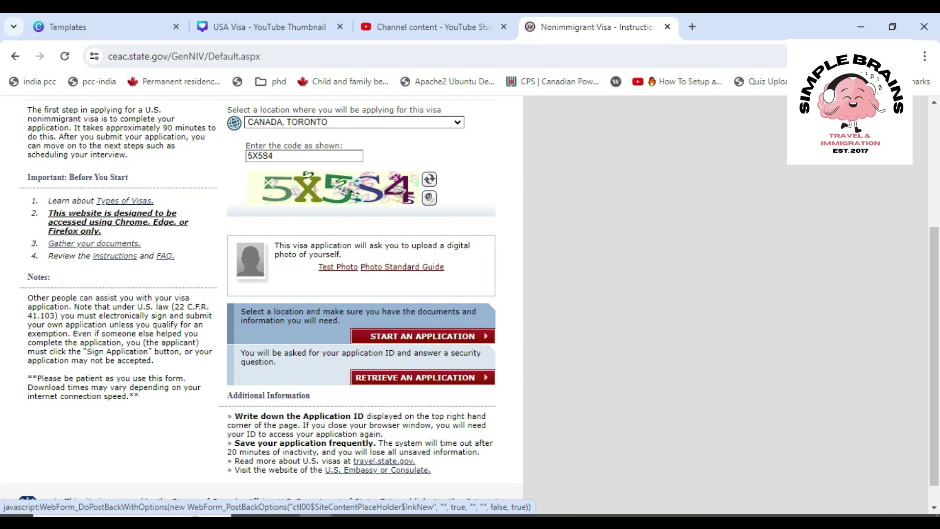
click(422, 336)
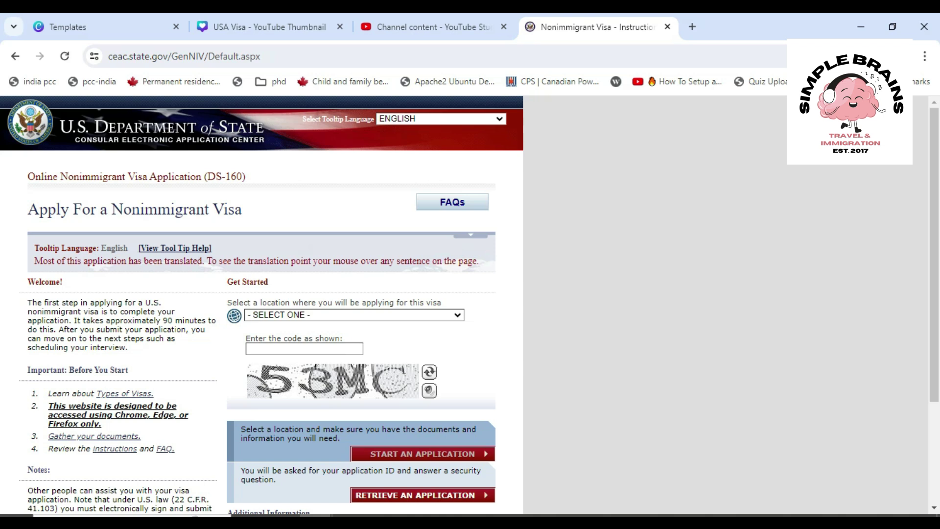
Re-select CANADA, TORONTO as the application location
scroll(262, 304, down, 3)
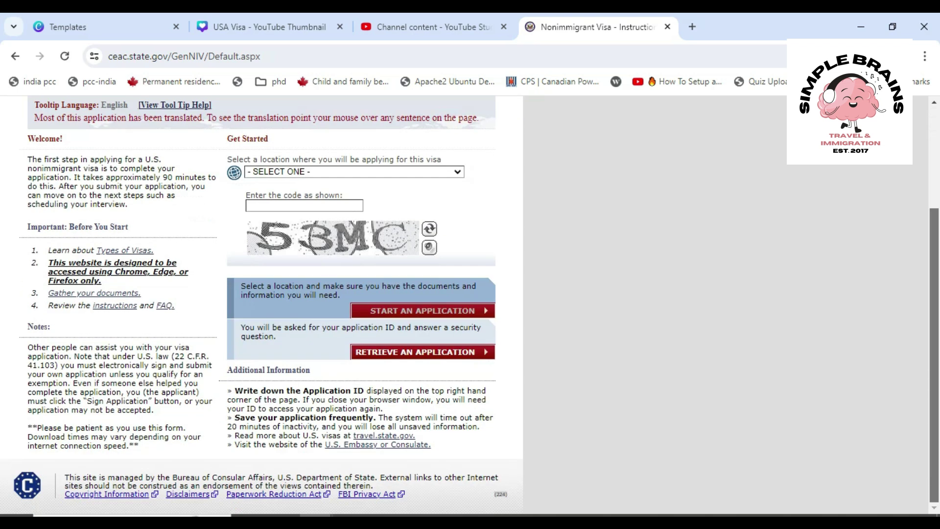
click(354, 172)
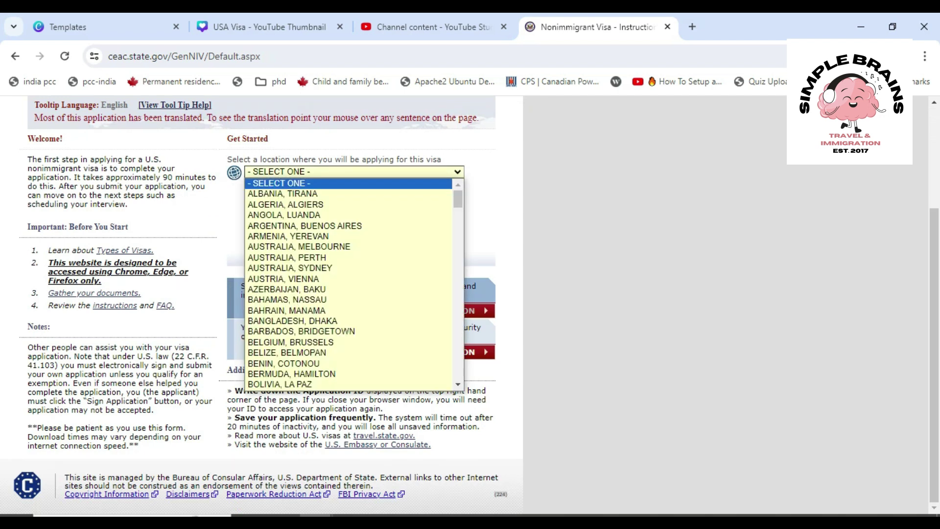
key(c)
key(c)
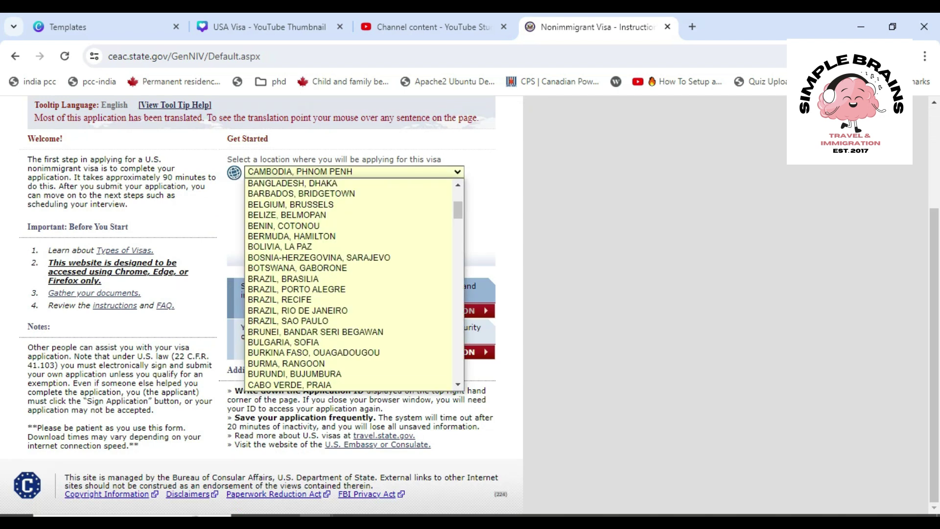
key(c)
key(c)
key(c)
key(c)
key(c)
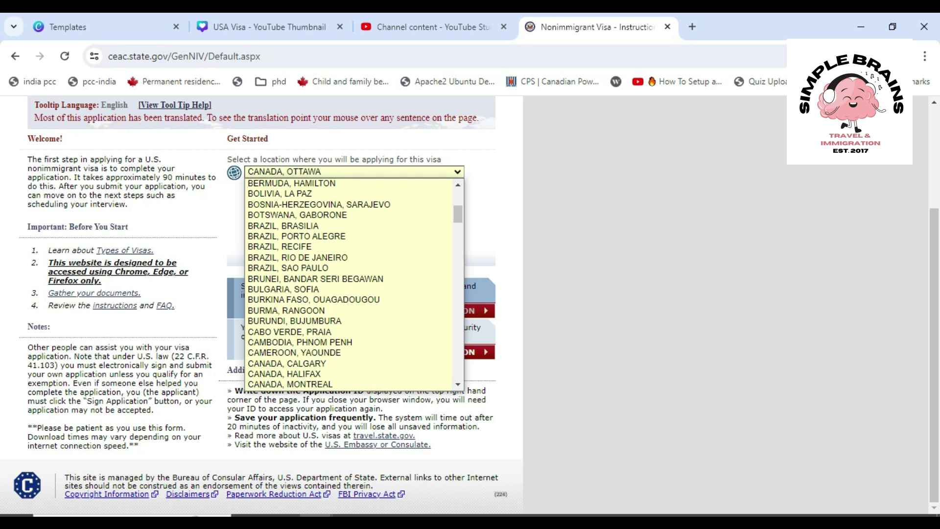
key(c)
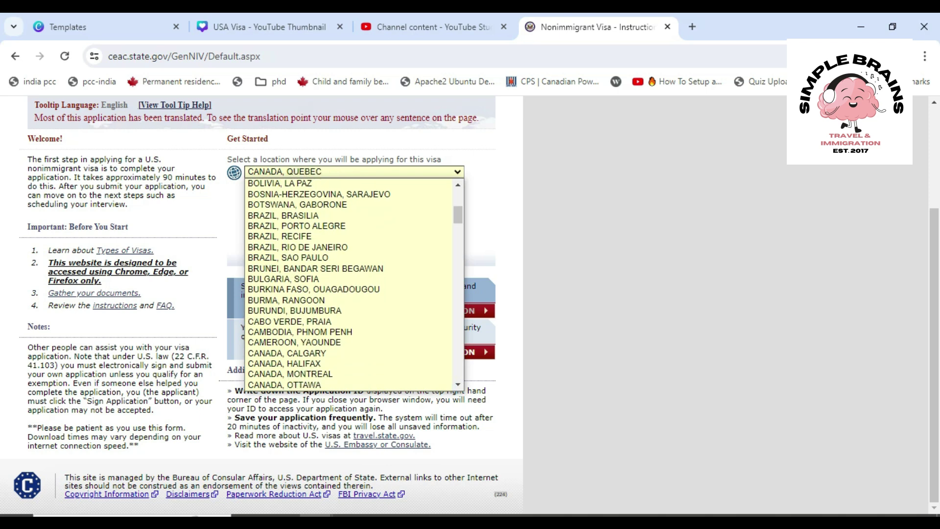
key(c)
key(Return)
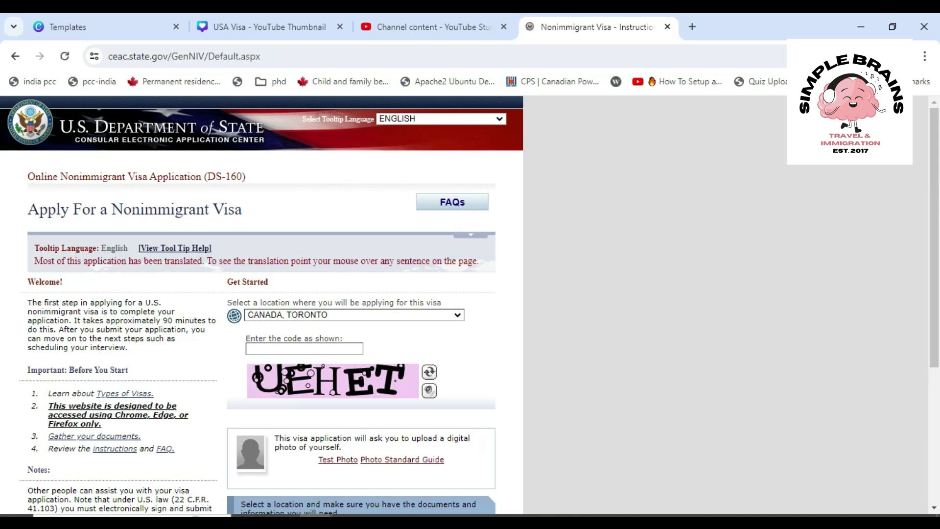
Enter the new verification code UEHET and start the application
click(304, 349)
text(UEHET)
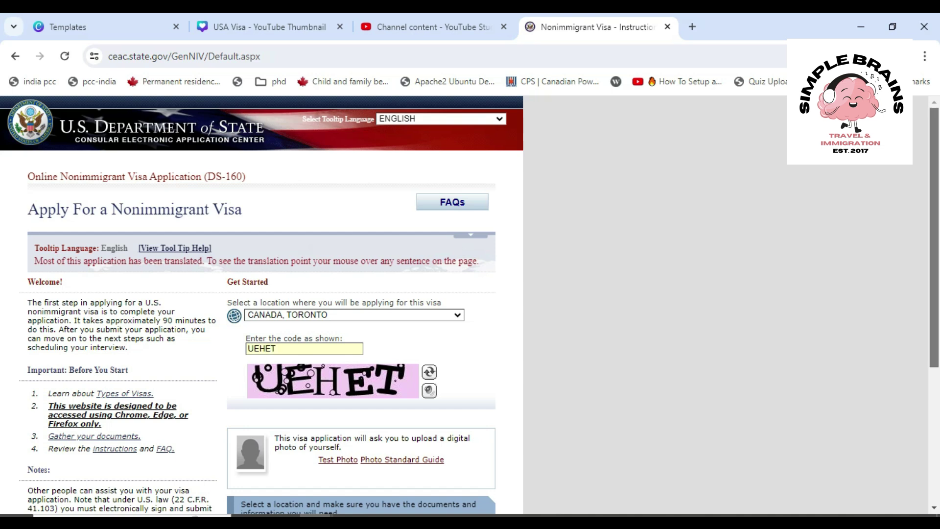
scroll(470, 305, down, 4)
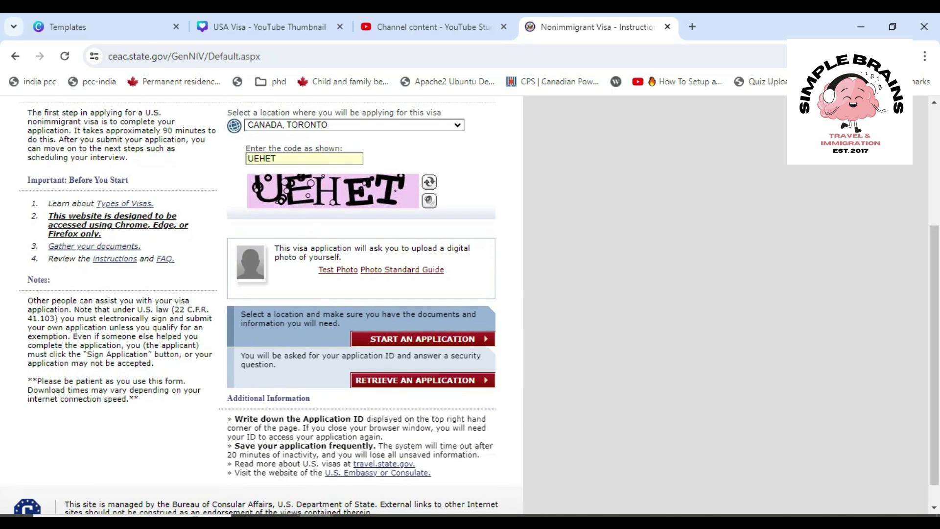
click(415, 380)
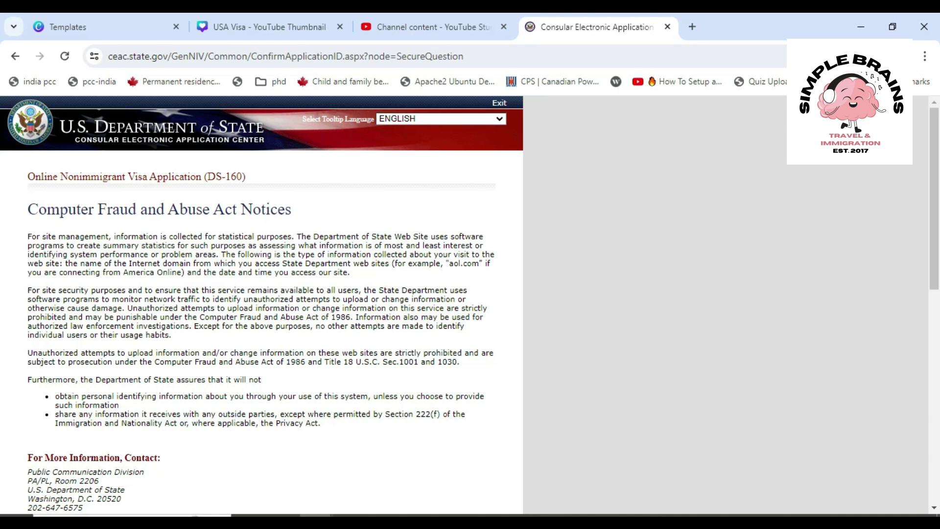
Agree to the Computer Fraud and Abuse Act notice and highlight the Application ID
scroll(261, 305, down, 5)
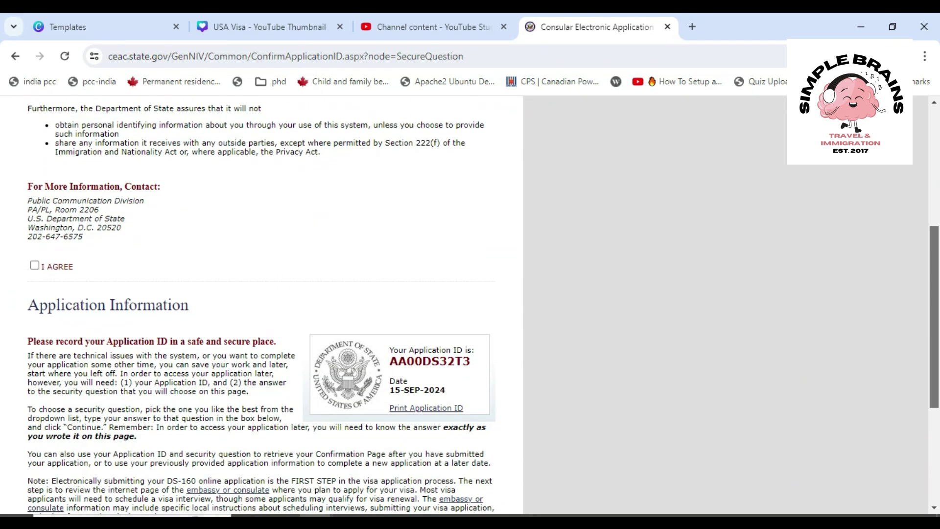
click(35, 265)
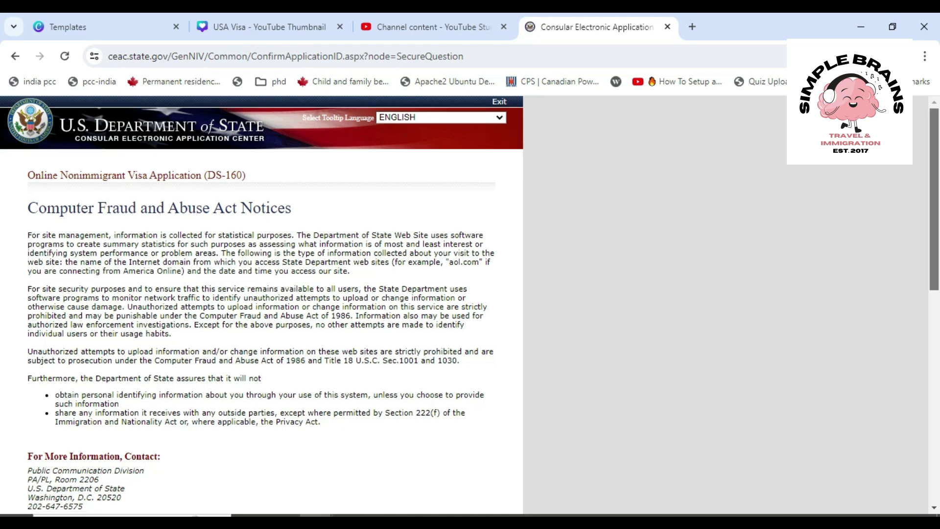
scroll(261, 305, down, 6)
drag(934, 330, 934, 339)
drag(471, 311, 390, 311)
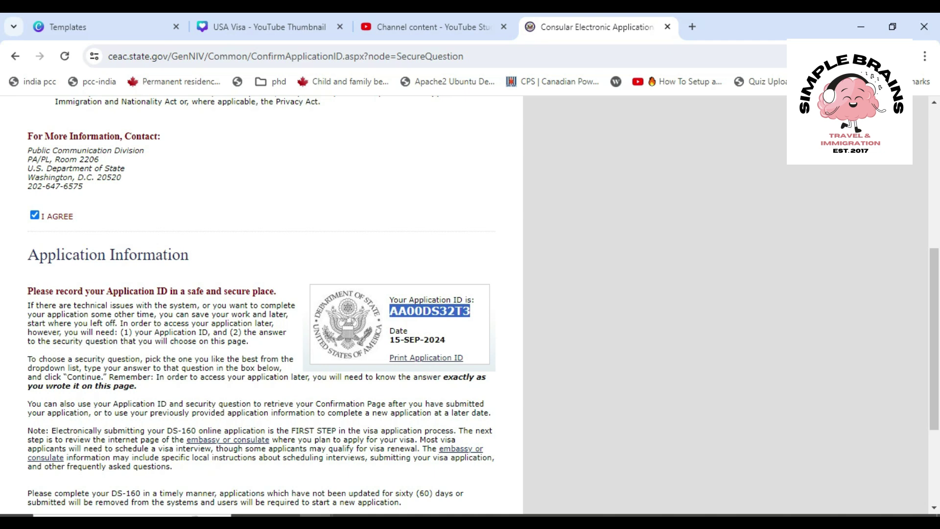
Type the security question answer and continue to Personal Information 1
scroll(262, 304, down, 3)
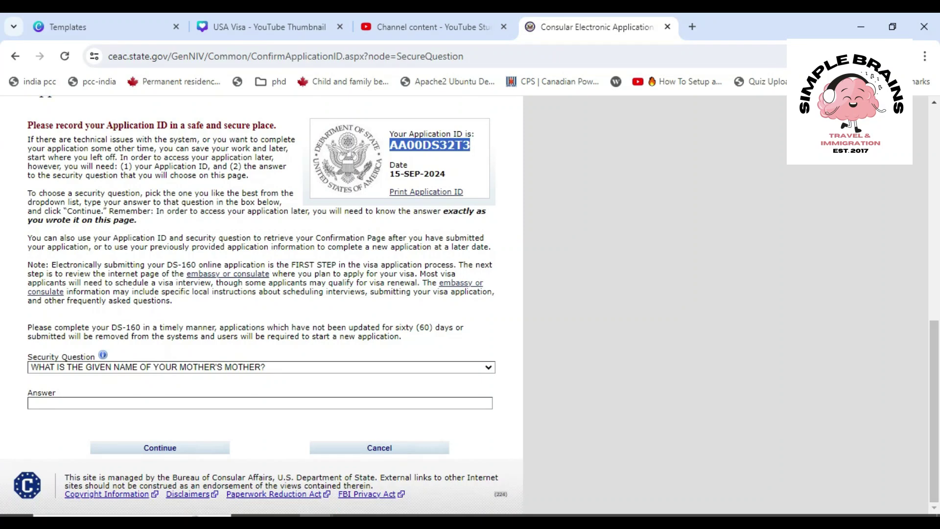
click(260, 403)
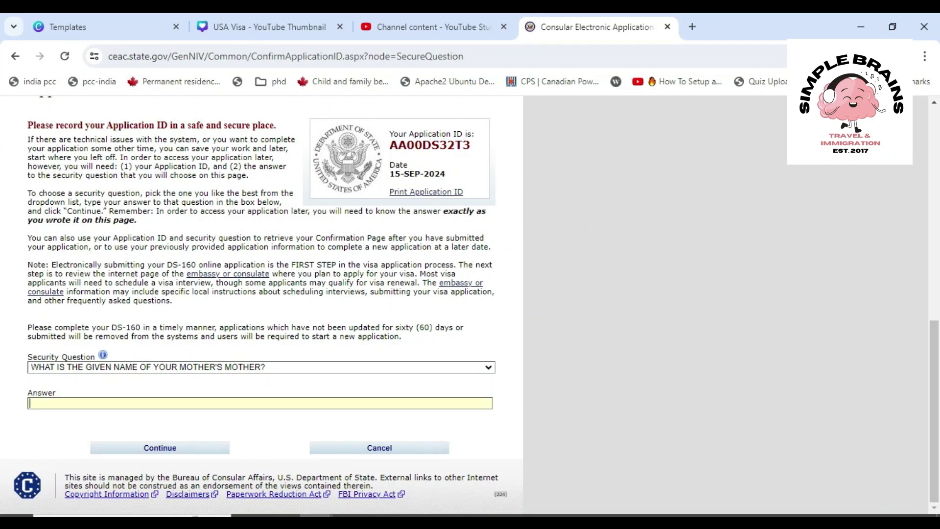
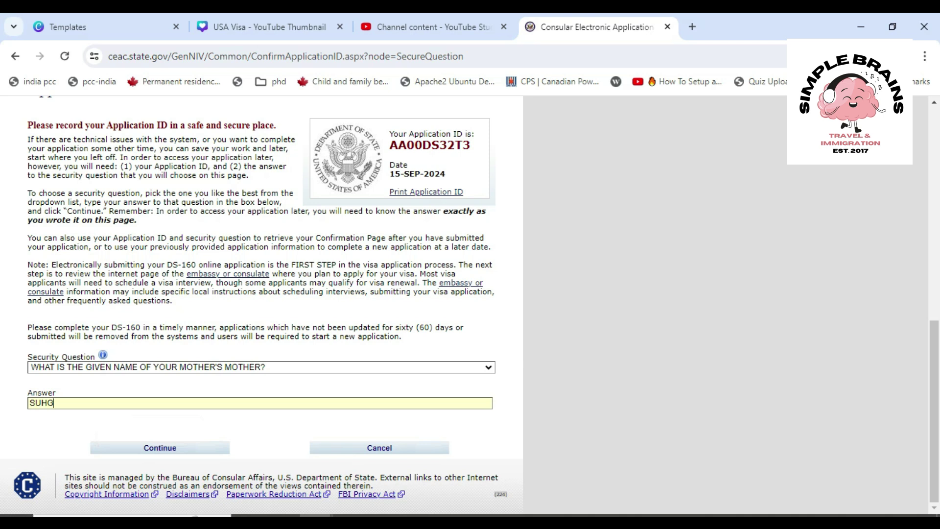
click(160, 448)
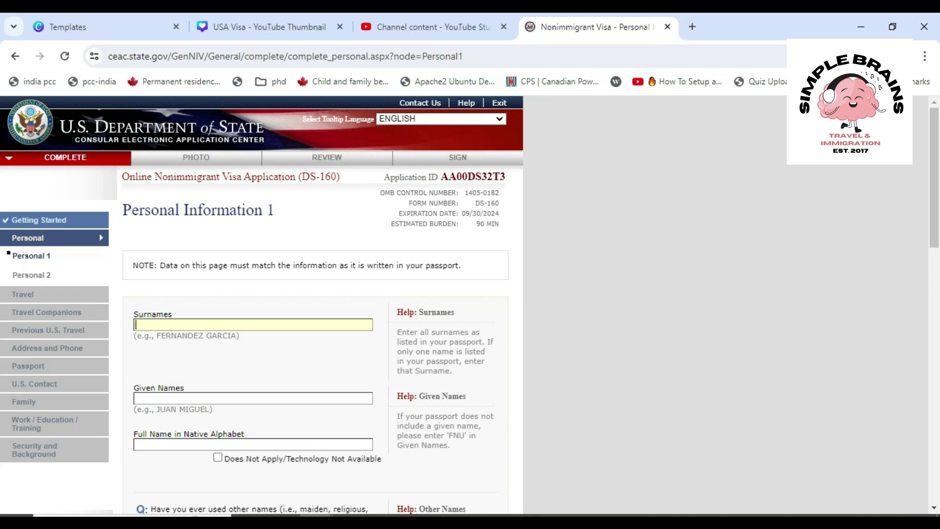
Enter the applicant's surname and given names
scroll(470, 304, down, 2)
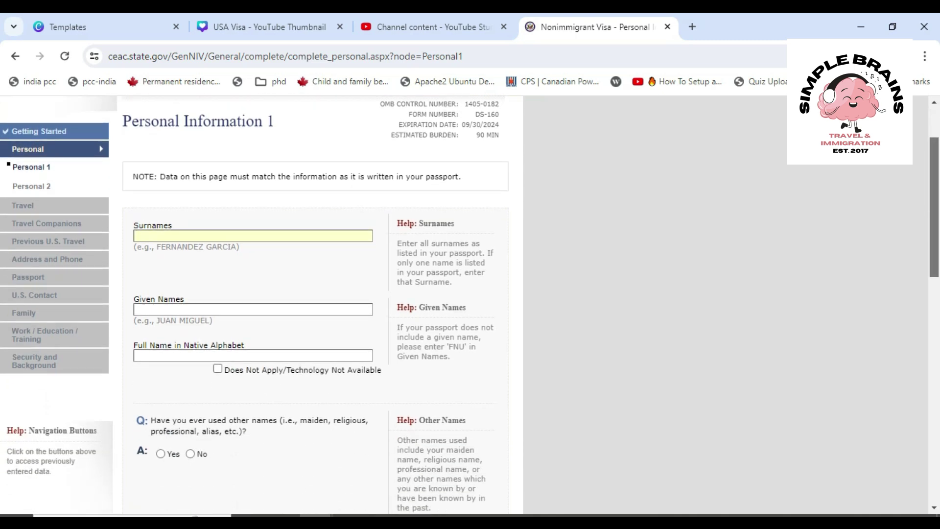
click(253, 355)
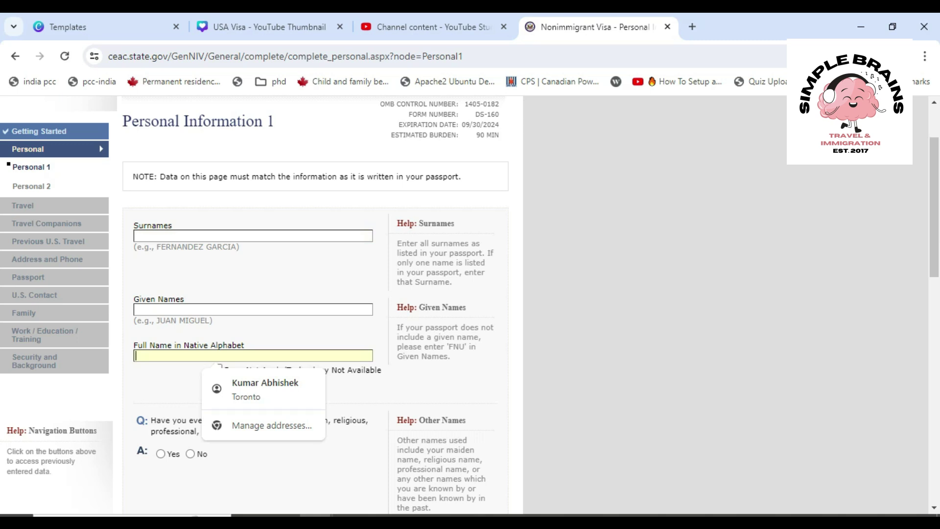
click(252, 236)
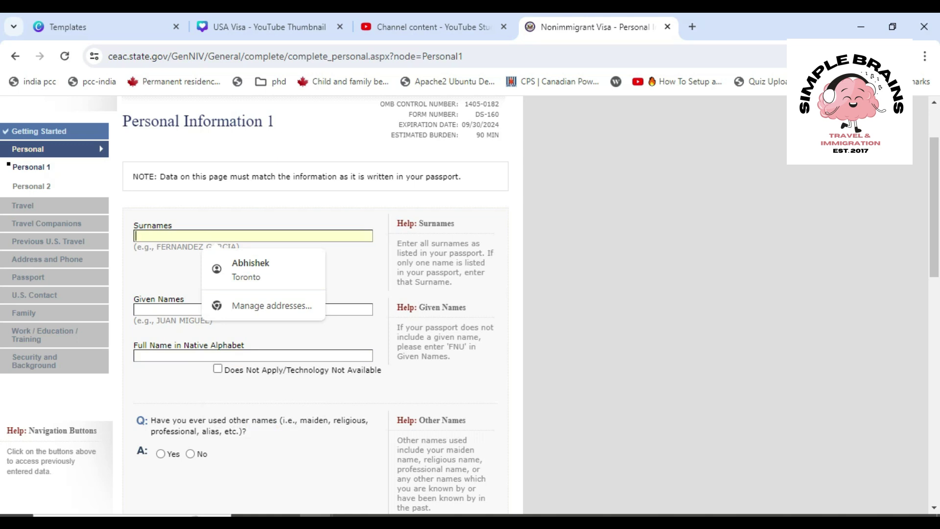
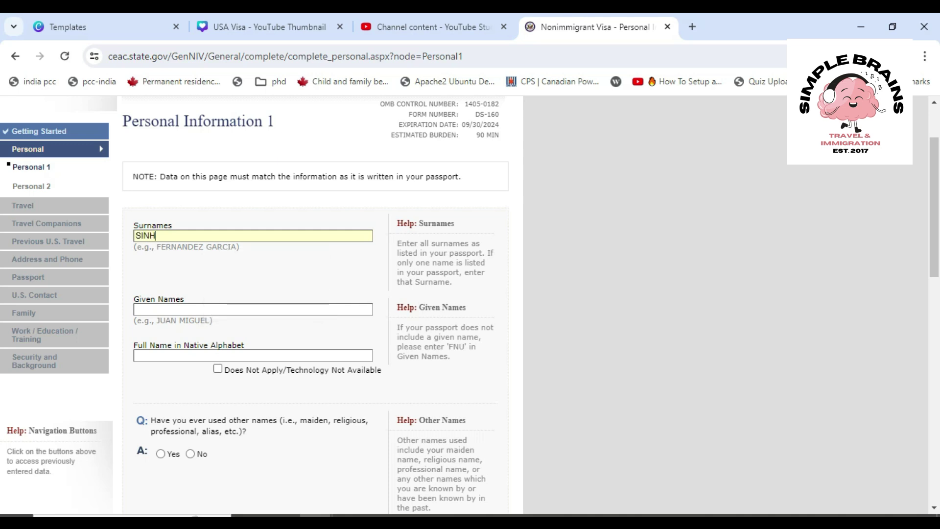
click(263, 310)
Mark Full Name in Native Alphabet as Does Not Apply and review the entered surname
click(253, 355)
click(218, 368)
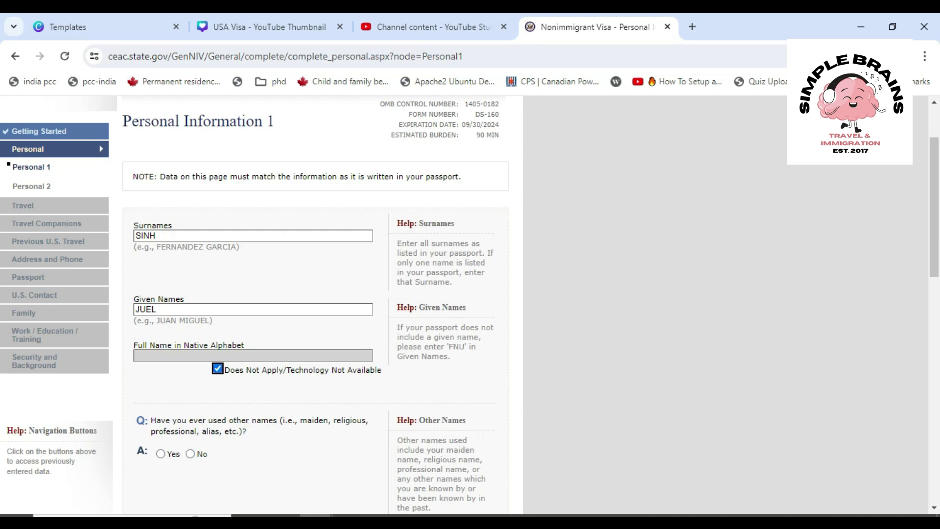
scroll(471, 303, down, 1)
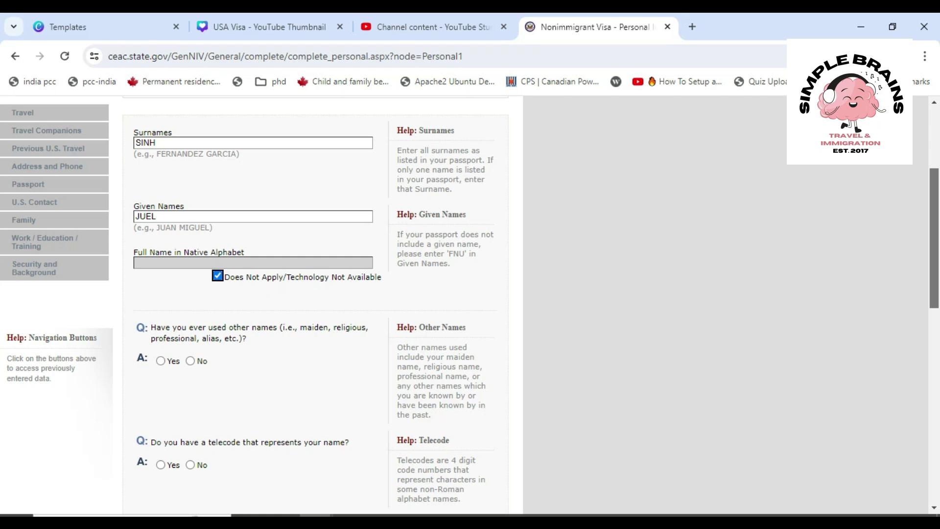
drag(934, 239, 935, 239)
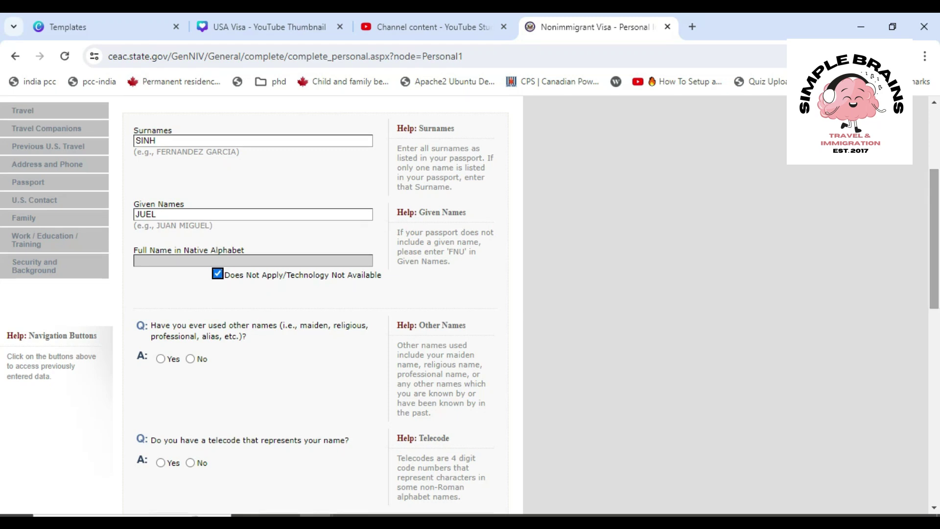
drag(134, 152, 223, 151)
drag(166, 141, 134, 141)
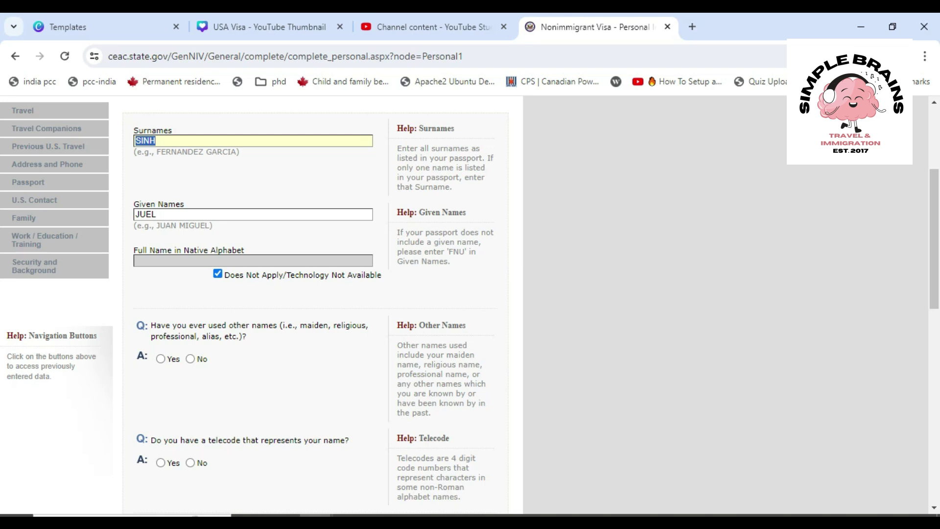
drag(164, 214, 135, 214)
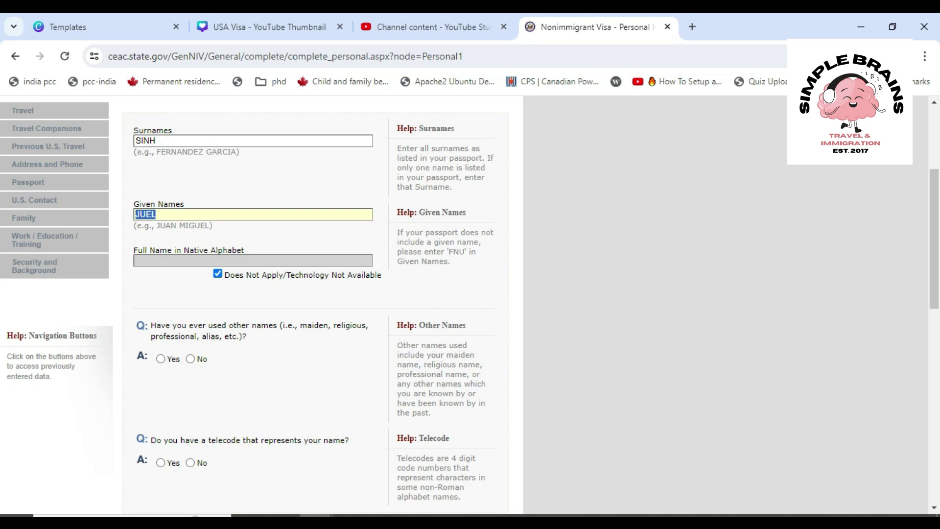
drag(449, 252, 464, 252)
double_click(145, 141)
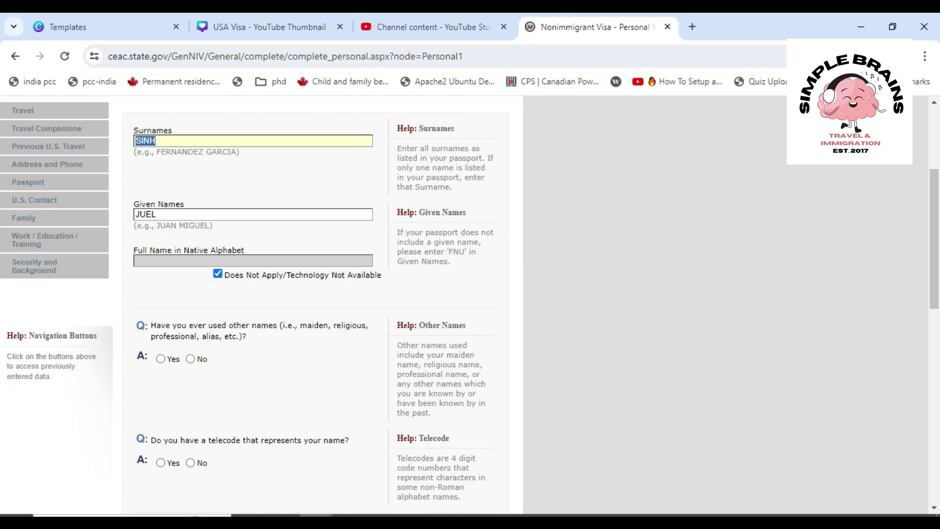
click(187, 204)
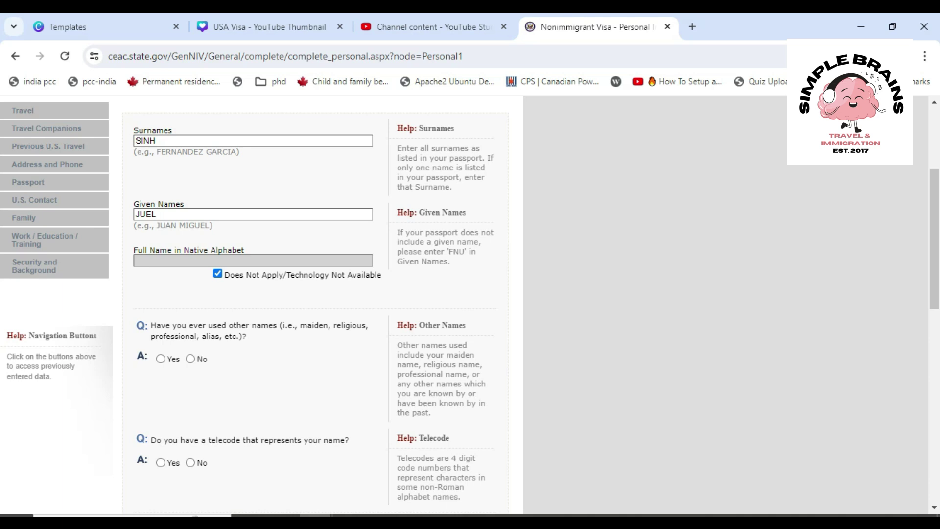
click(157, 214)
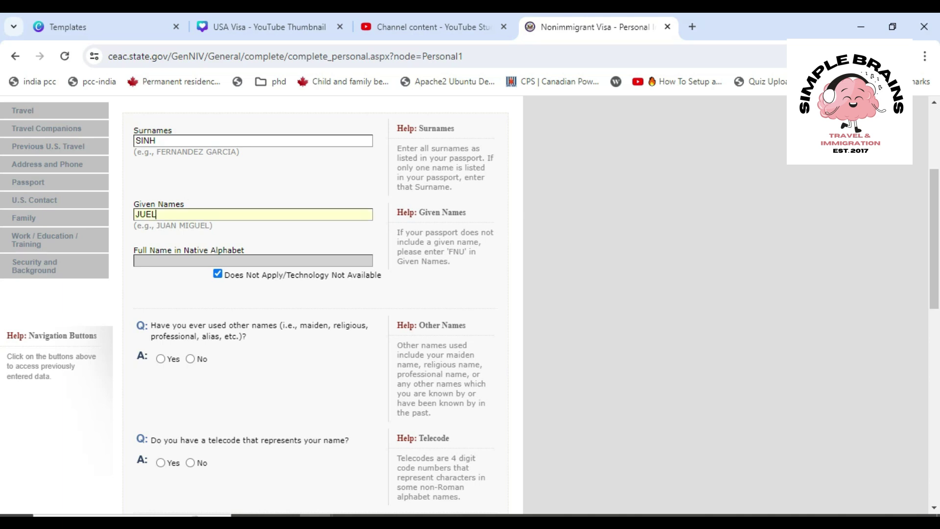
key(ctrl+a)
click(156, 141)
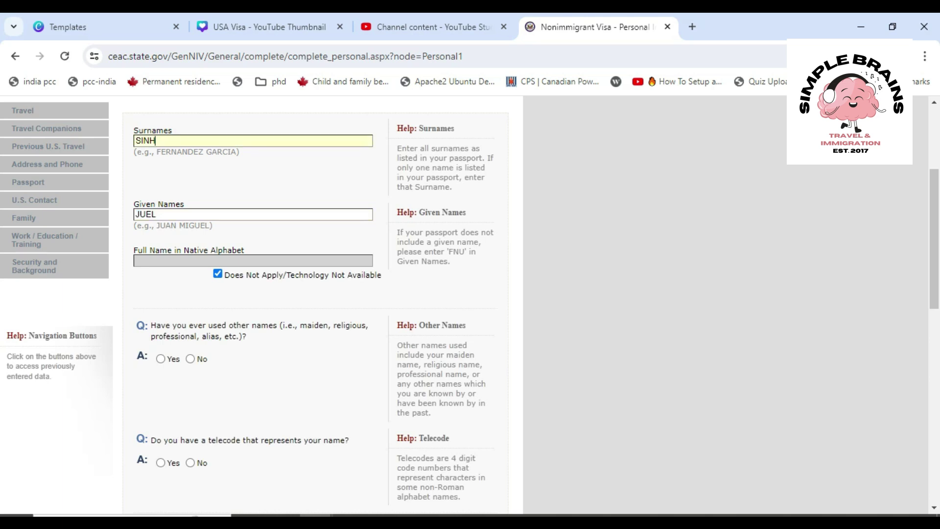
drag(155, 141, 135, 141)
click(213, 225)
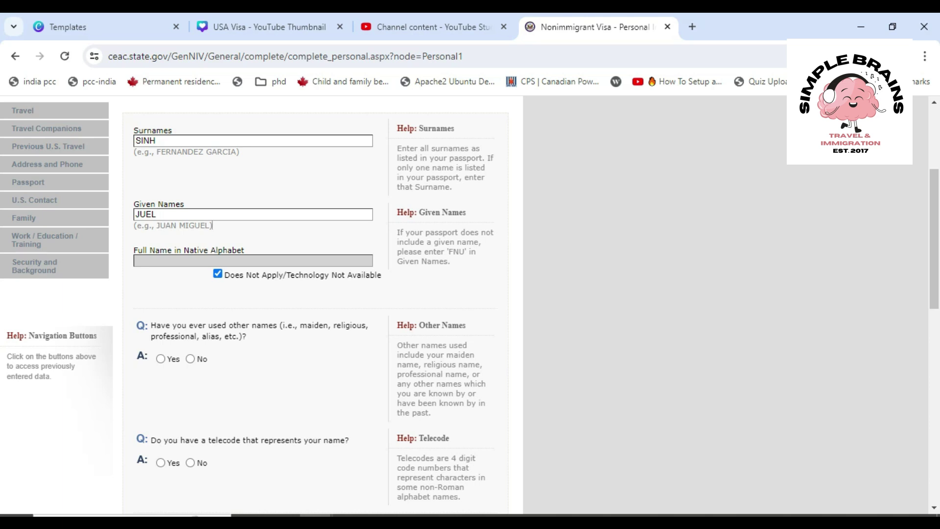
scroll(212, 226, down, 1)
scroll(212, 217, down, 1)
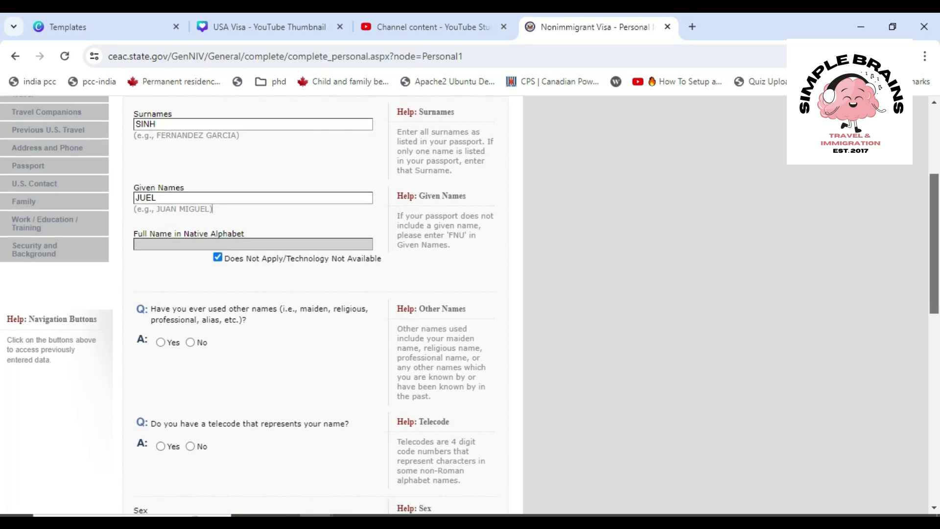
scroll(212, 207, down, 2)
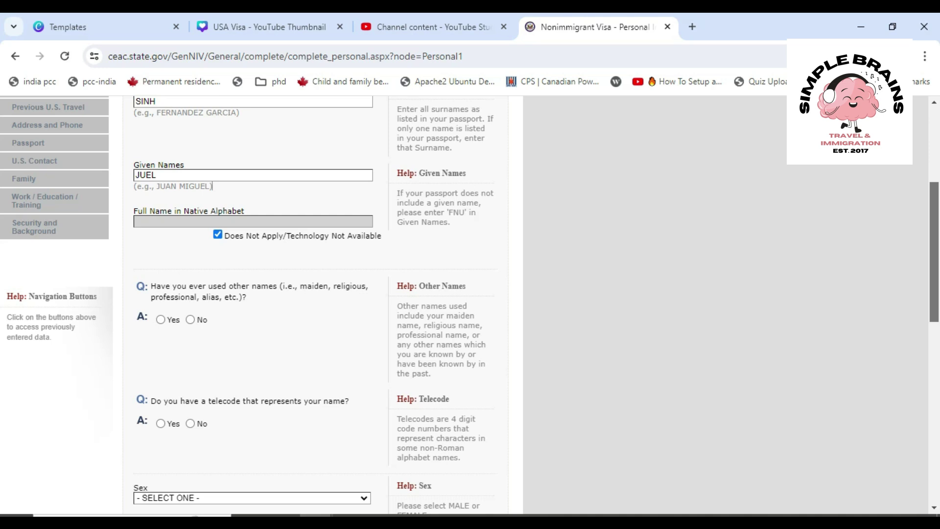
Select No for other names used and No for a name telecode
scroll(212, 186, down, 5)
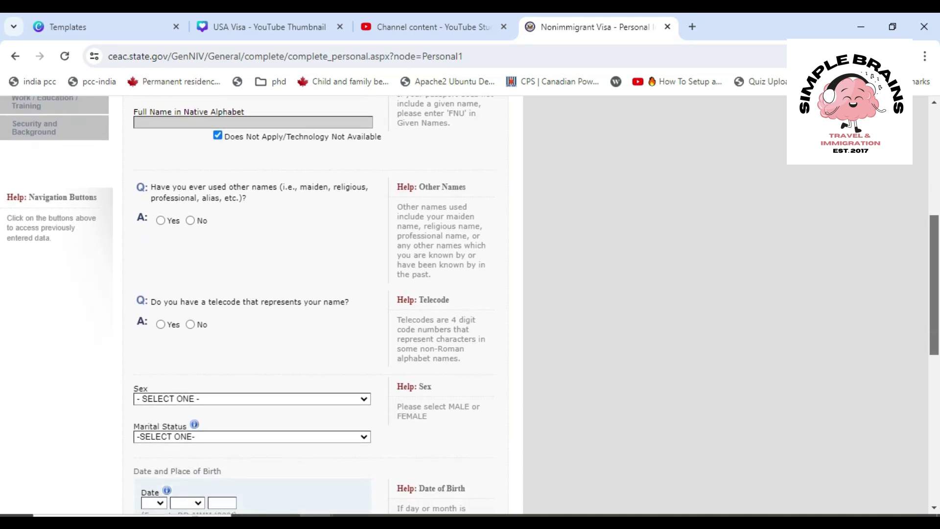
click(190, 220)
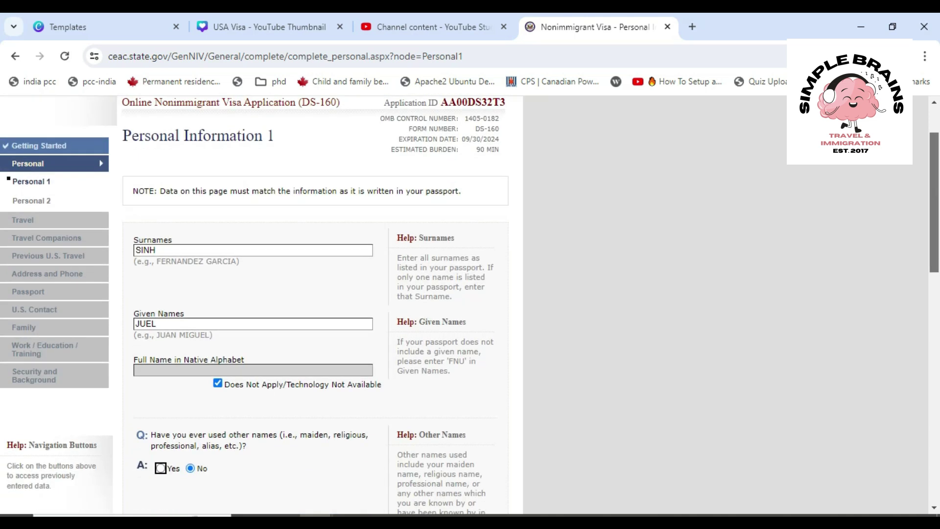
scroll(314, 304, down, 8)
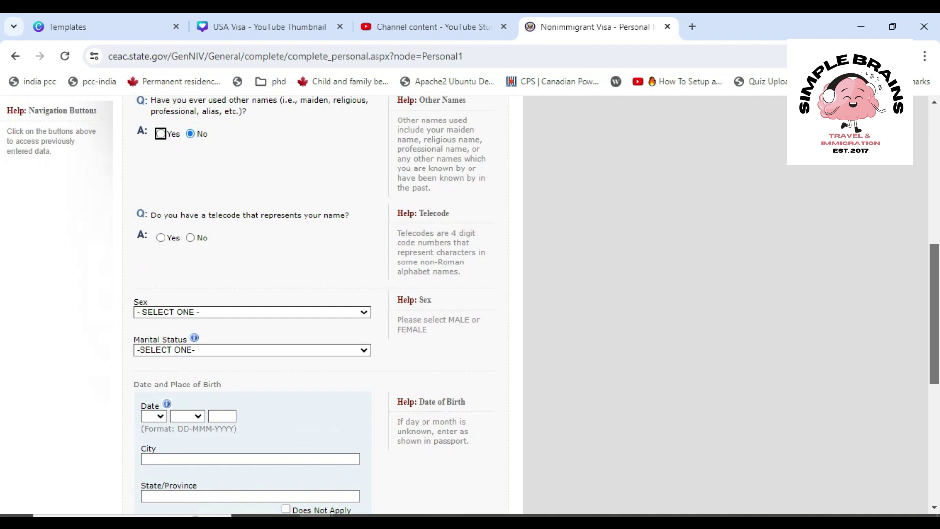
scroll(313, 303, down, 1)
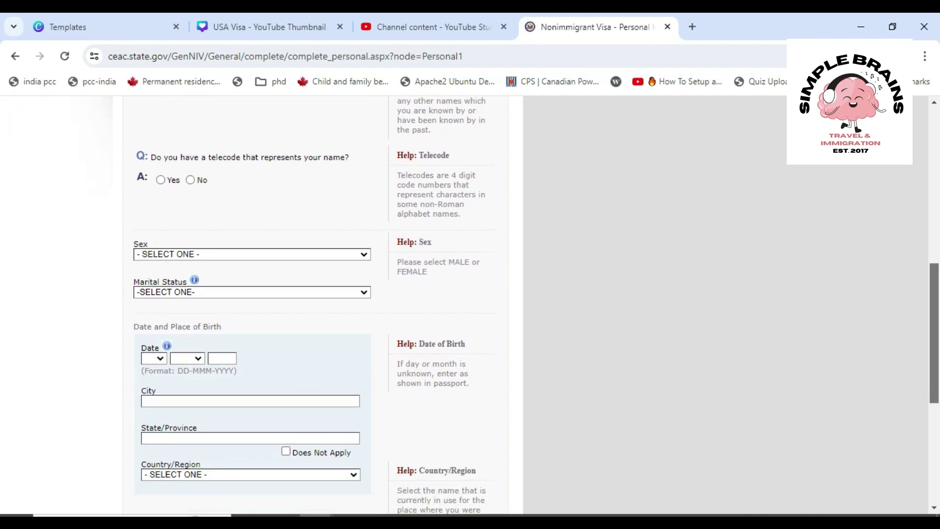
click(190, 180)
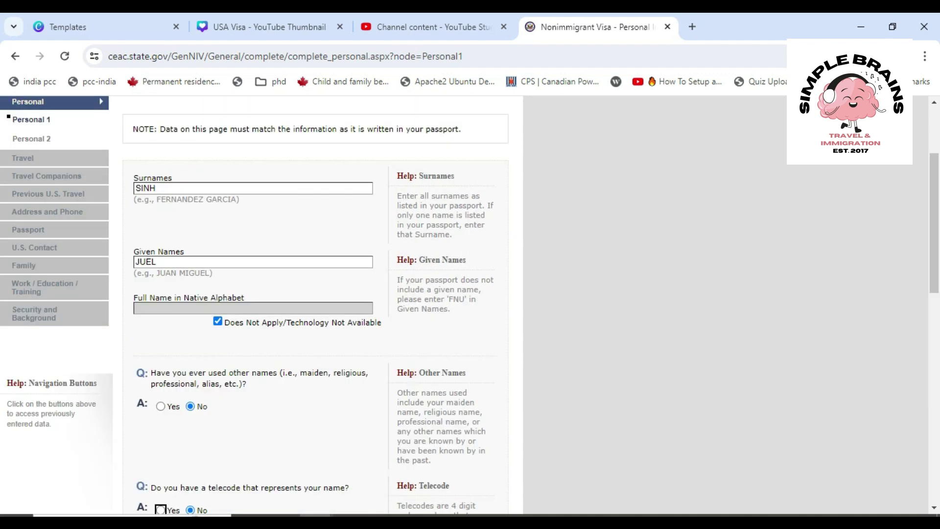
scroll(313, 303, down, 6)
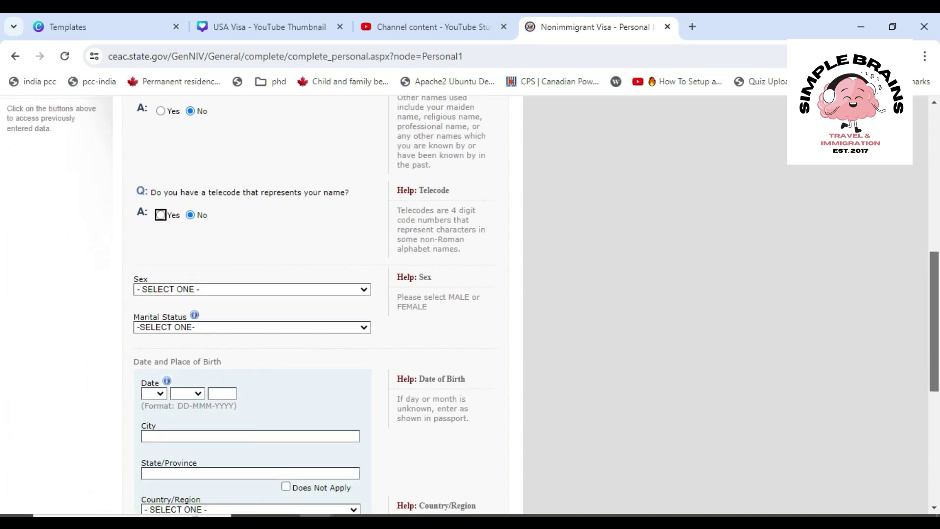
scroll(314, 304, down, 1)
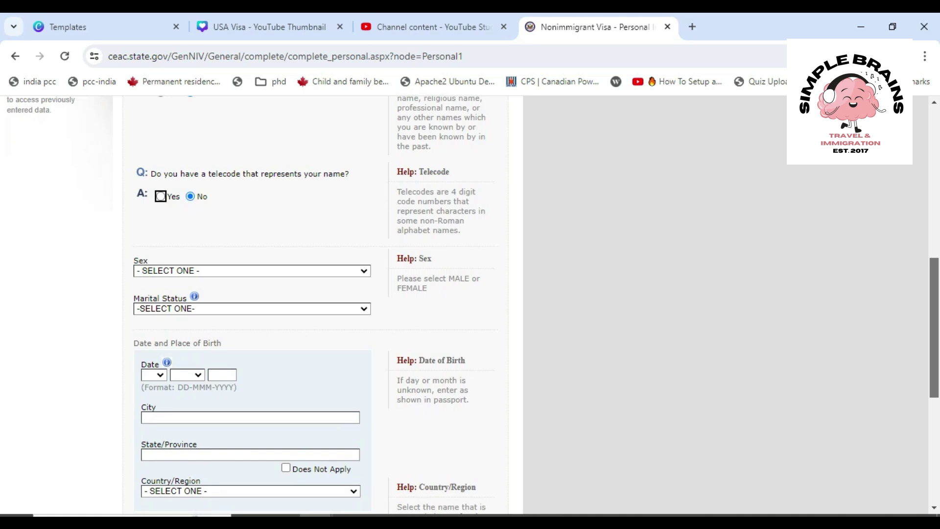
scroll(314, 304, down, 1)
scroll(314, 304, down, 1)
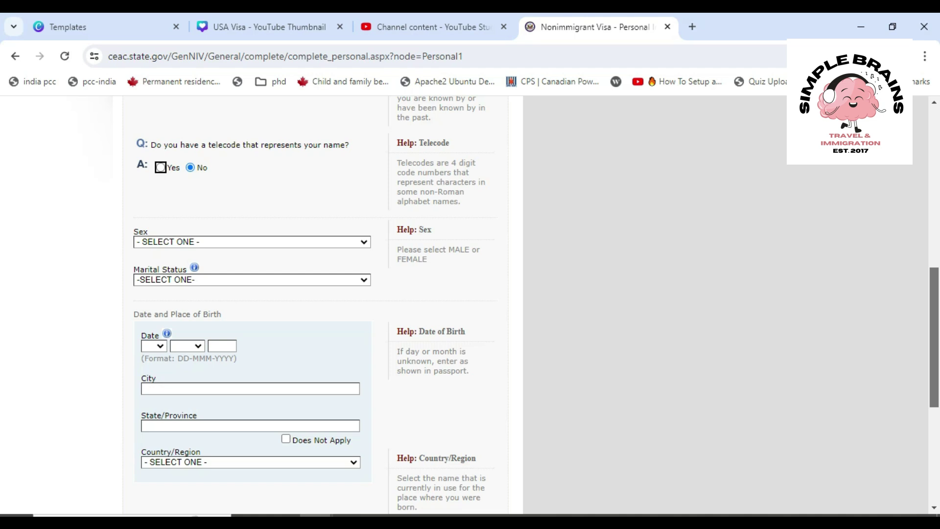
Set sex to MALE and marital status to SINGLE
click(252, 242)
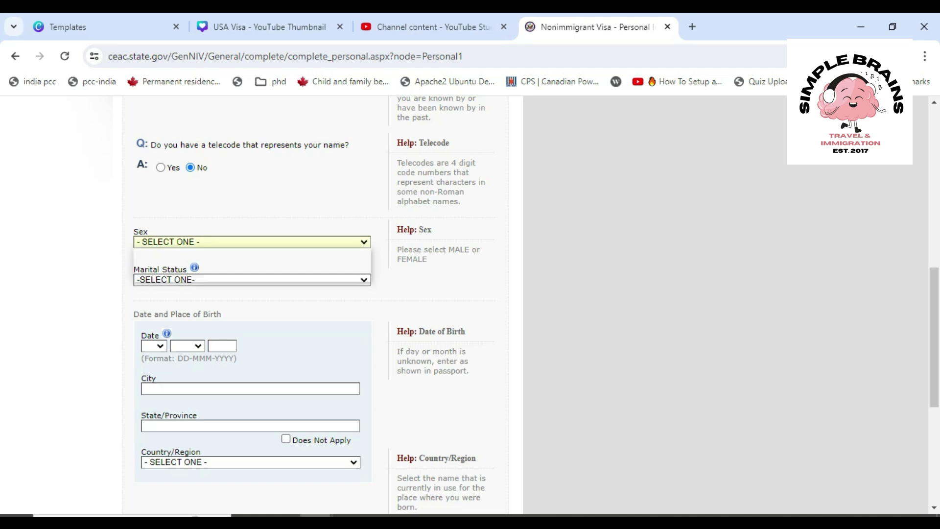
key(Down)
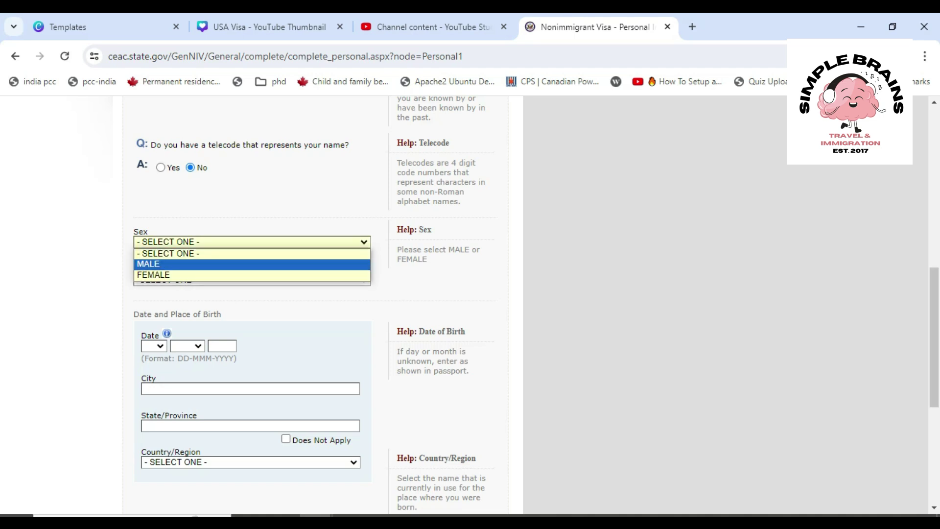
key(Return)
click(252, 279)
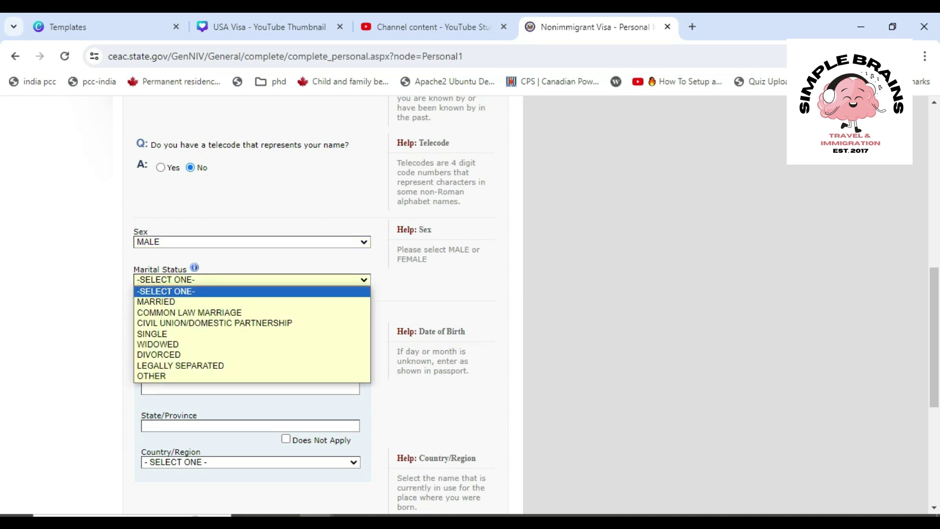
key(Down)
key(Down)
key(Down)
key(Down)
key(Down)
key(Down)
key(Down)
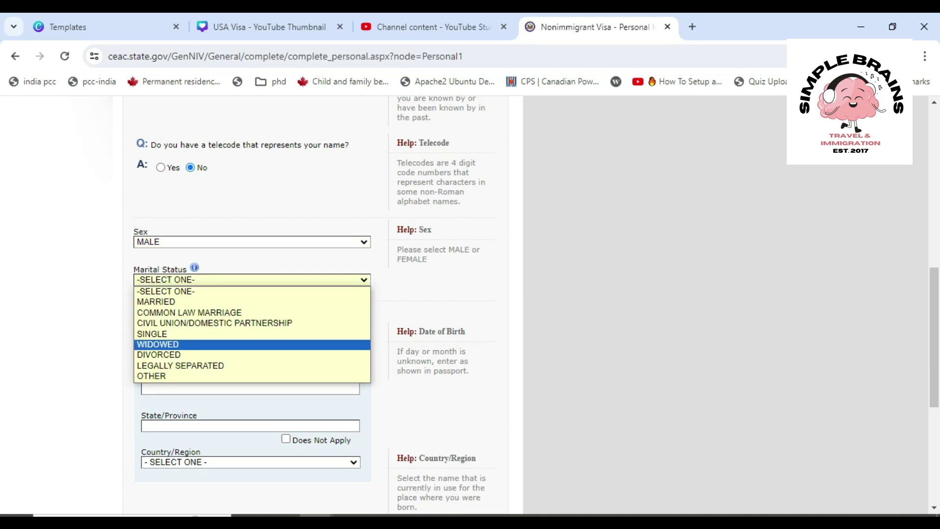
key(Up)
key(Up)
key(Up)
key(Up)
key(Up)
key(Down)
key(Down)
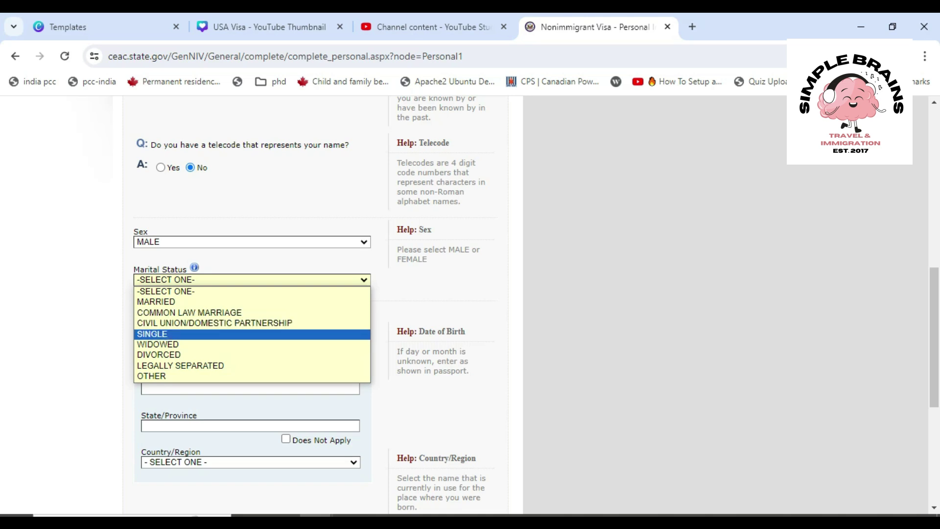
key(Return)
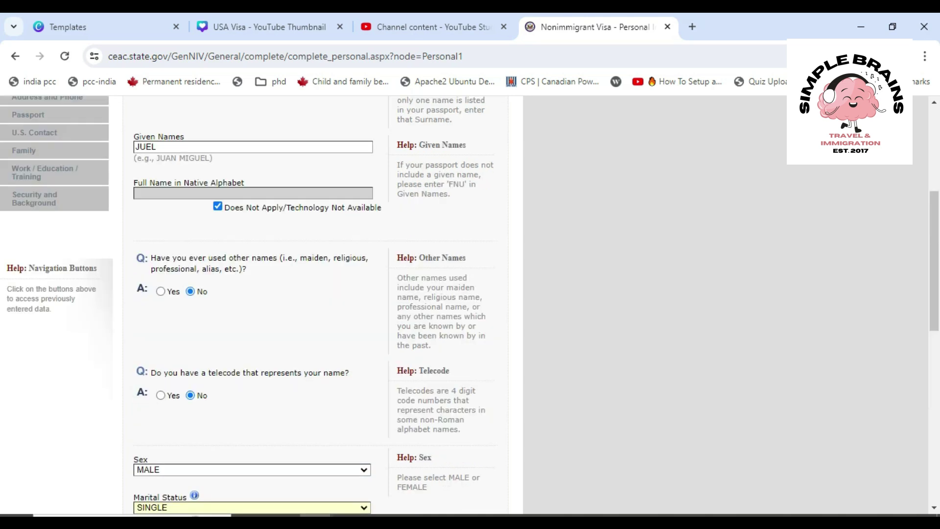
Set the date of birth to 05 MAR 1990
scroll(316, 304, down, 6)
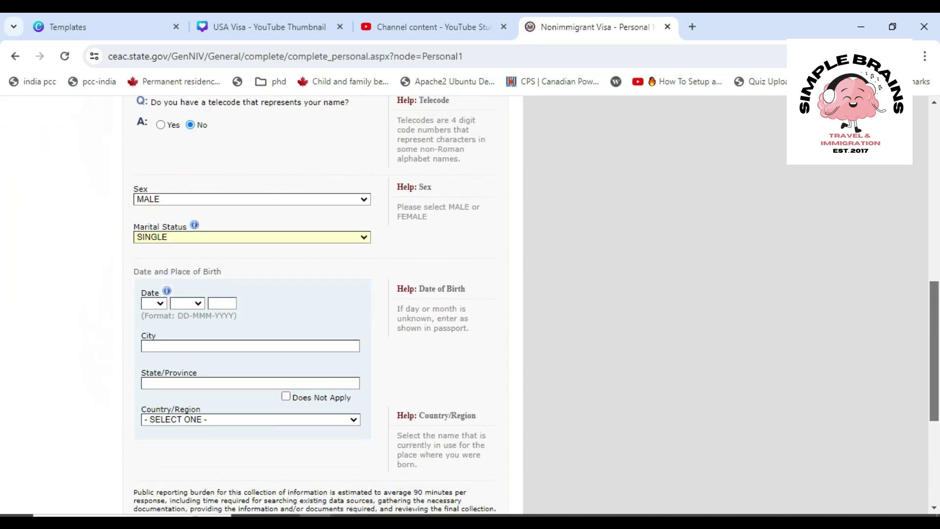
click(154, 258)
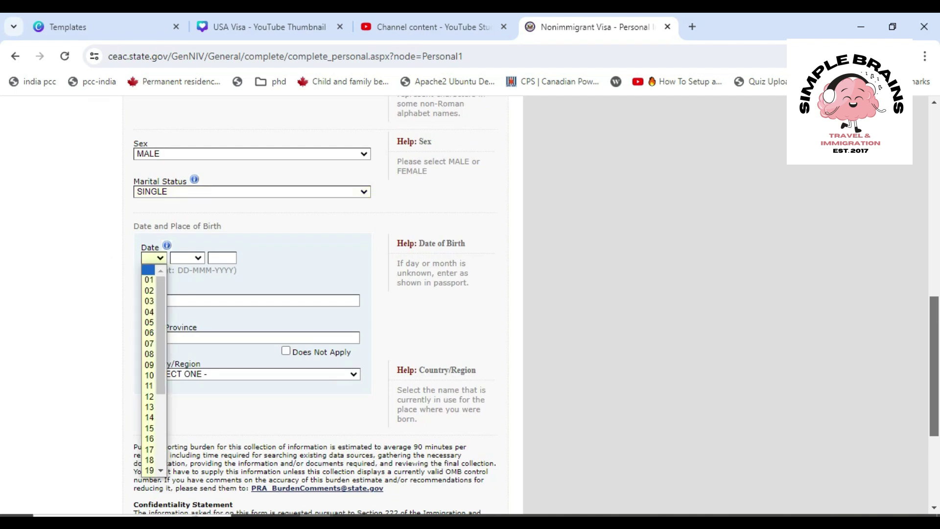
drag(161, 295, 161, 305)
click(149, 304)
click(187, 258)
click(180, 302)
click(222, 258)
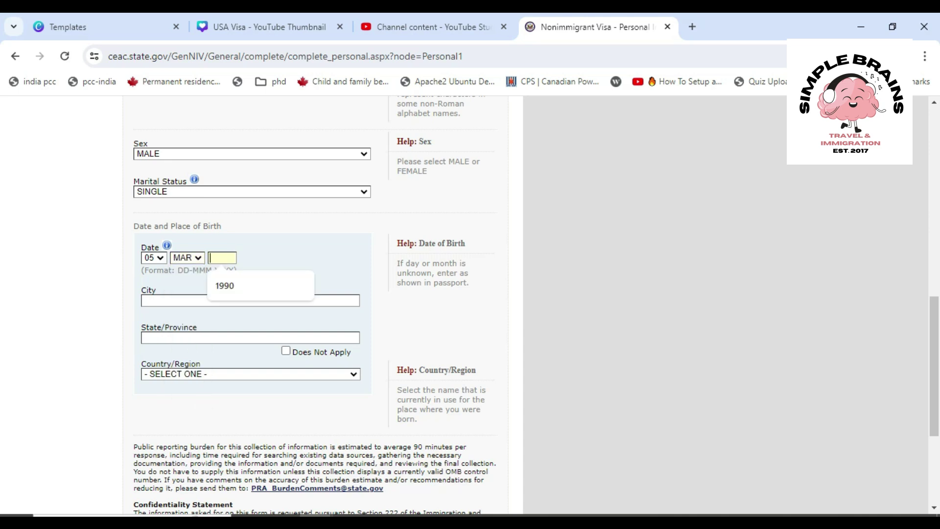
key(Down)
key(Return)
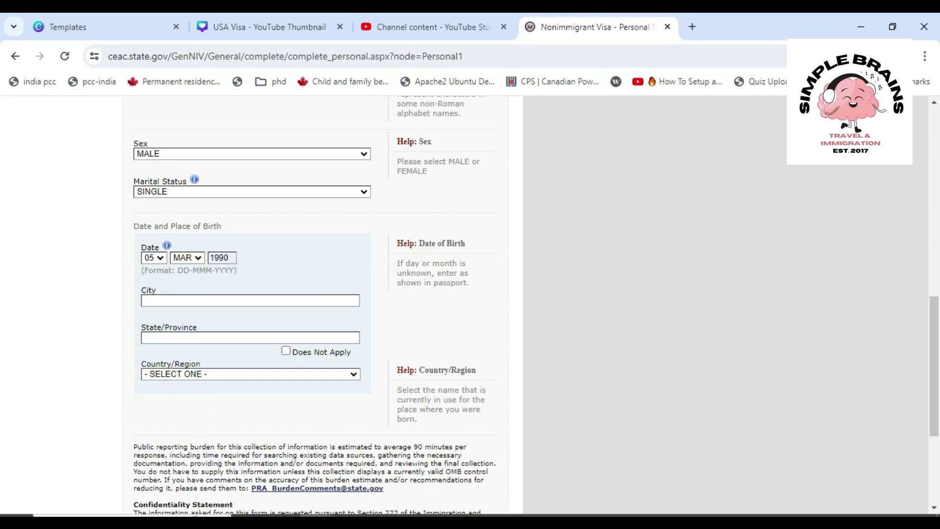
Set the place of birth to Toronto, Ontario, Canada from the autofill suggestion
click(225, 301)
key(Down)
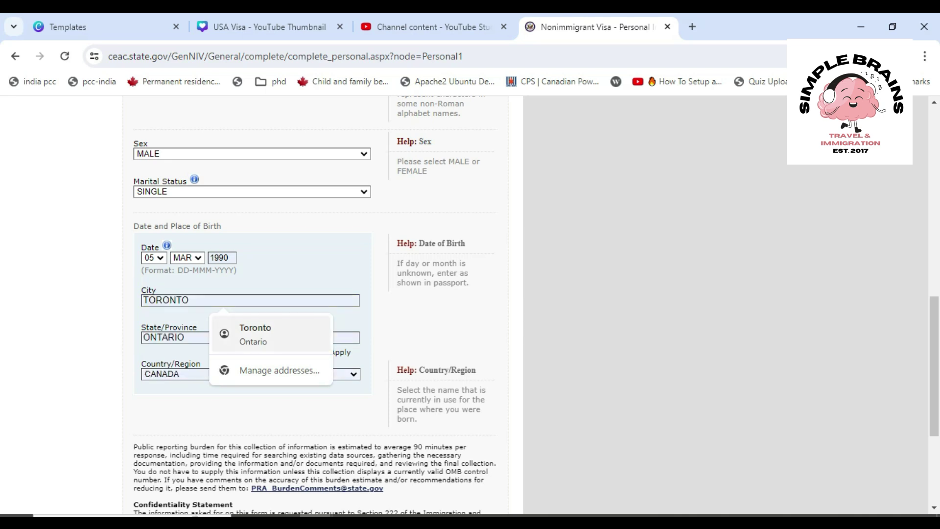
key(Return)
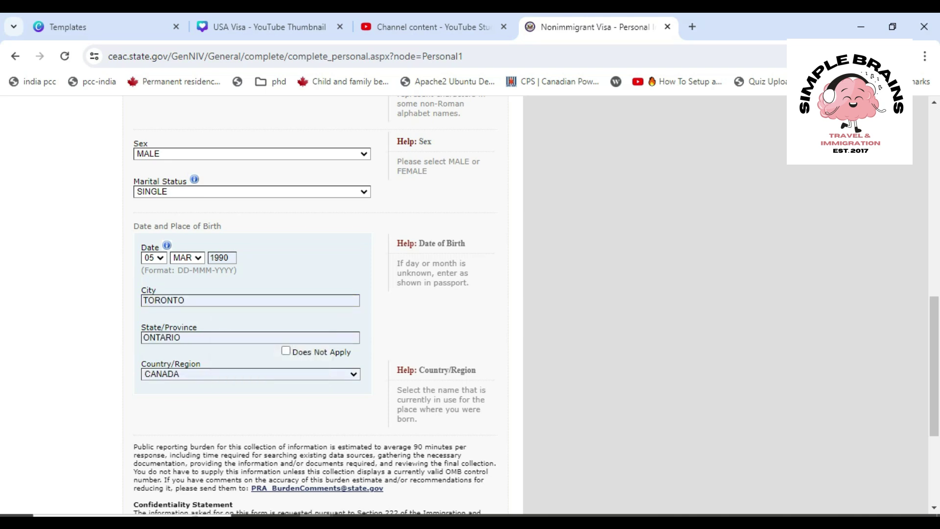
scroll(313, 303, down, 4)
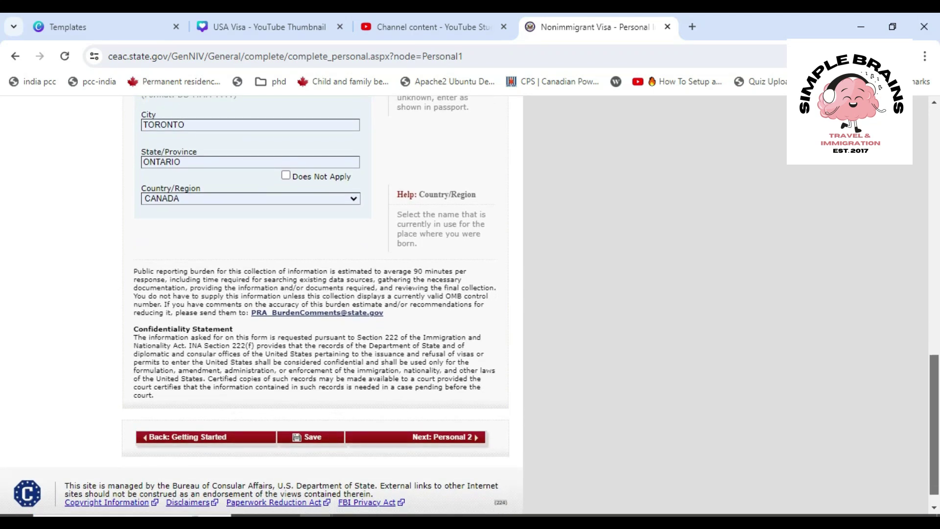
Continue to the Personal Information 2 page
click(417, 437)
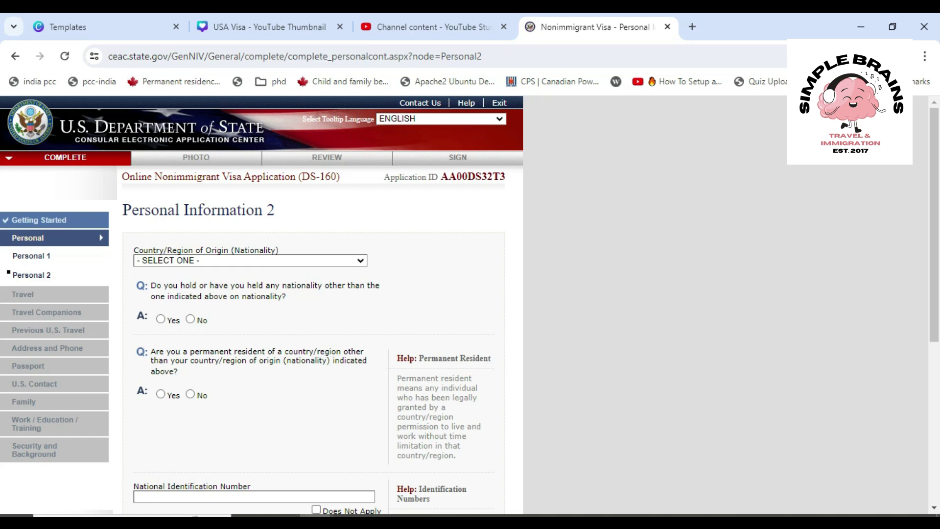
drag(441, 177, 504, 177)
click(340, 176)
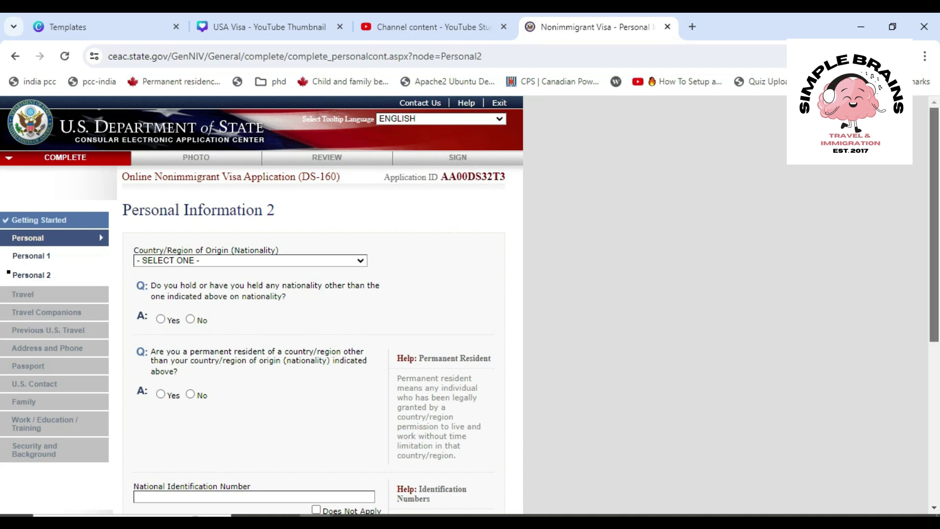
scroll(470, 305, down, 1)
scroll(470, 305, down, 1)
scroll(470, 304, down, 2)
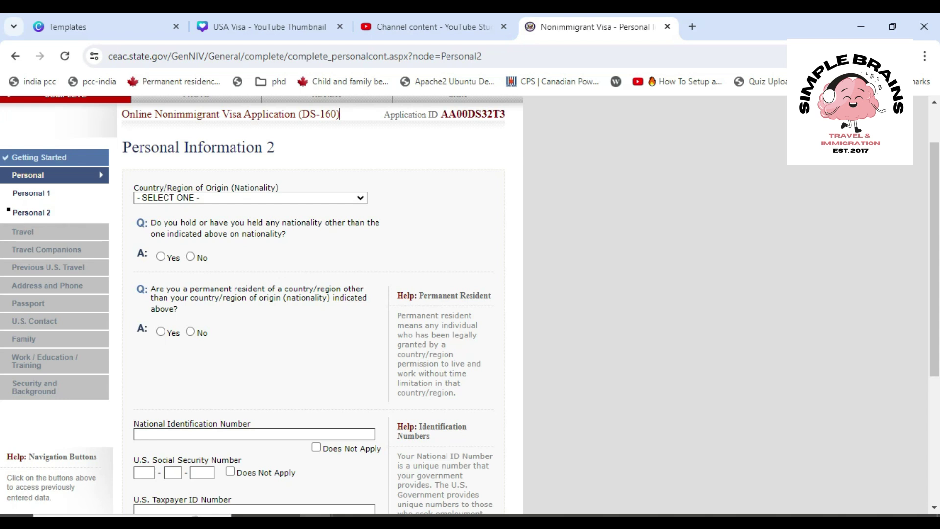
Set nationality to CANADA and answer No to holding another nationality
click(250, 198)
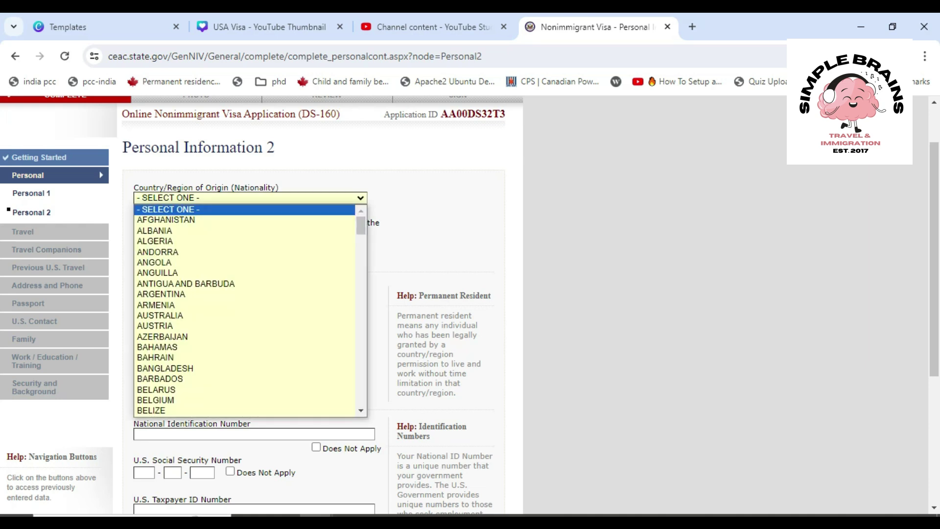
text(came)
key(Down)
key(Return)
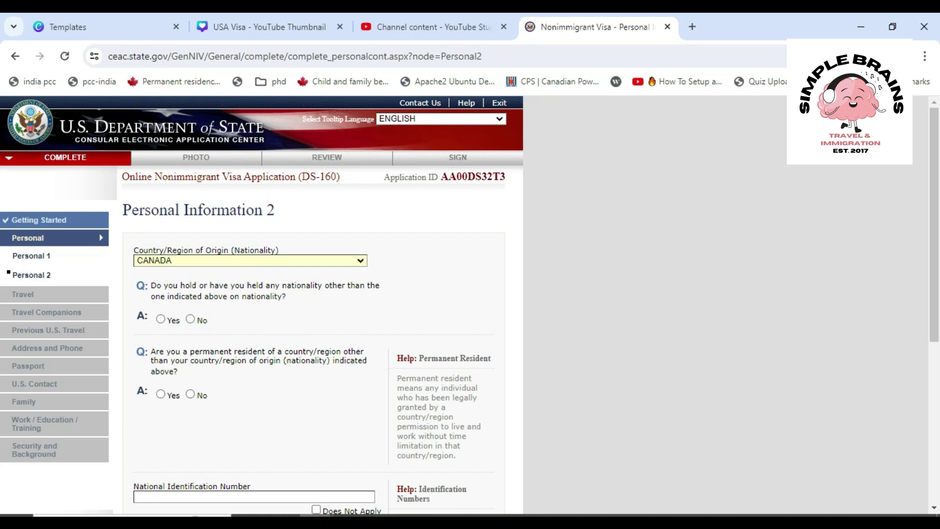
click(190, 319)
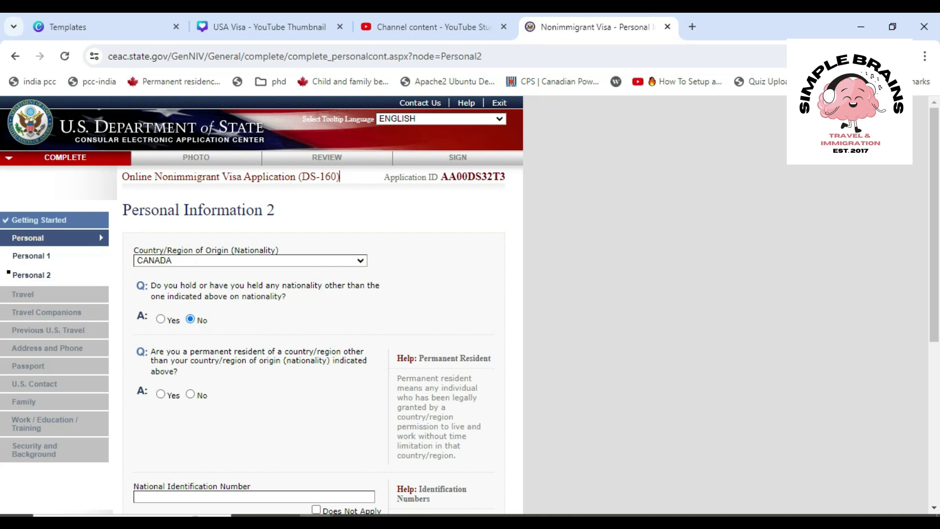
scroll(262, 304, down, 2)
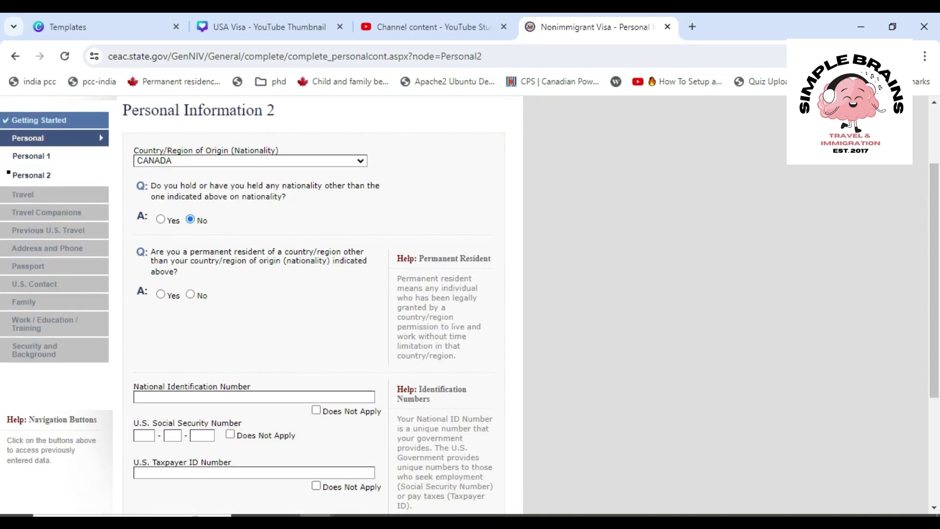
Toggle the other-nationality answer between Yes and No, leaving it at No
click(161, 219)
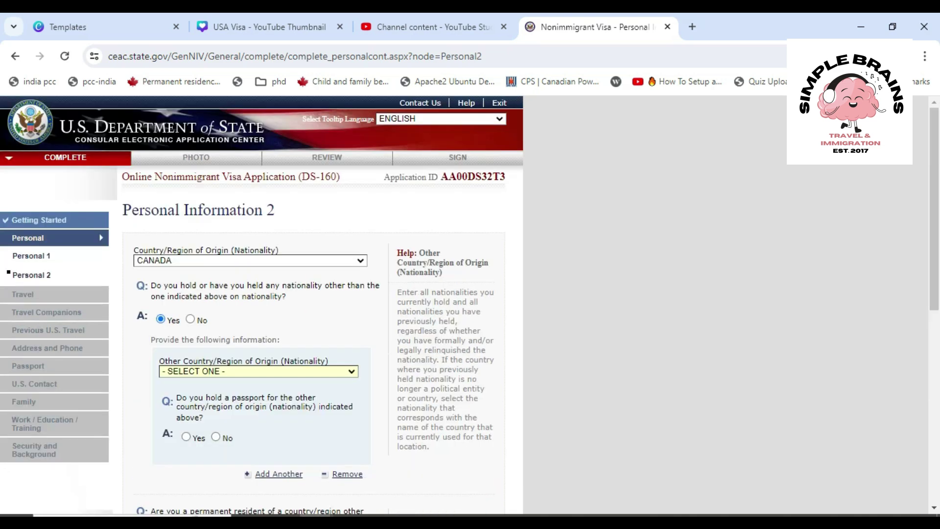
click(250, 261)
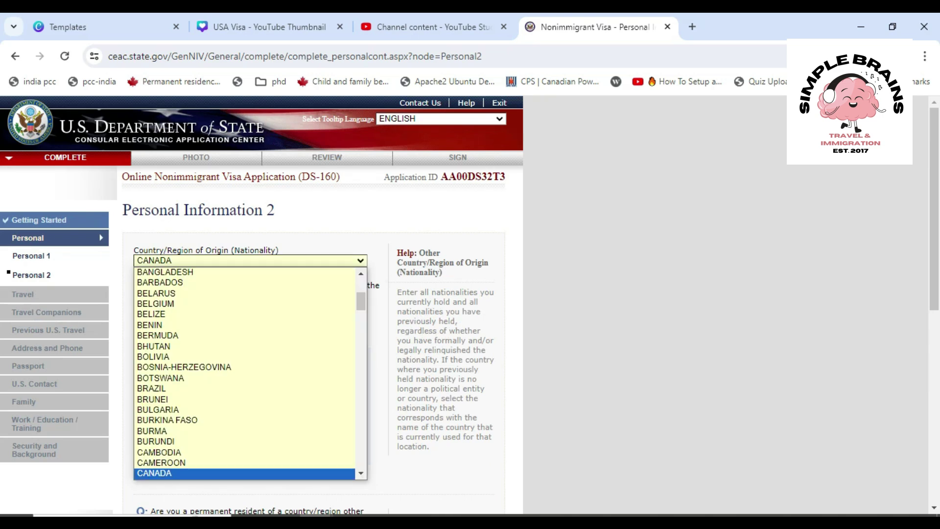
click(133, 250)
click(190, 319)
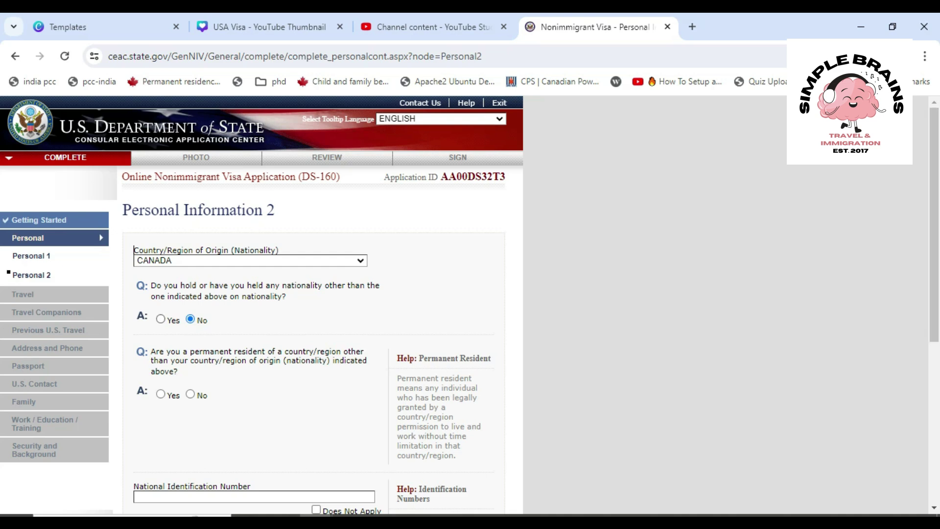
click(160, 319)
click(191, 320)
Change nationality to INDIA and answer No to permanent residency elsewhere
click(250, 260)
text(india)
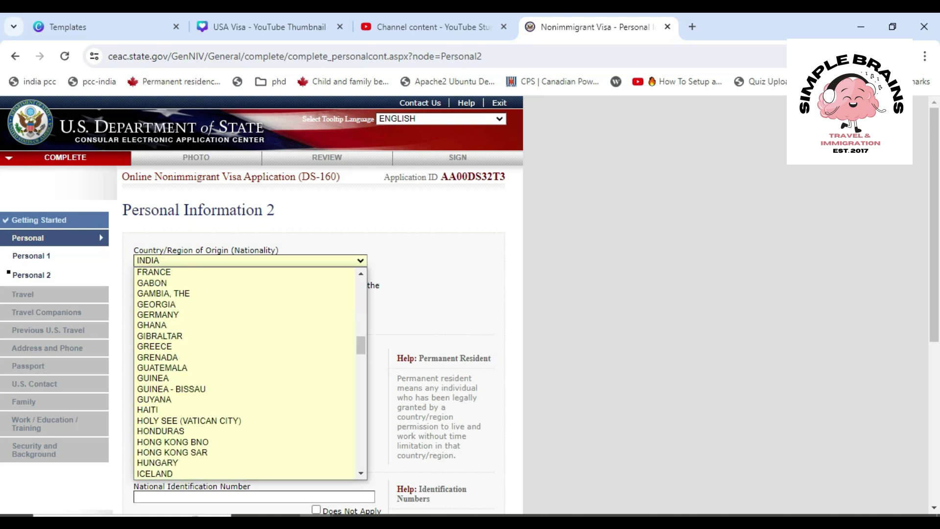
key(Return)
click(133, 251)
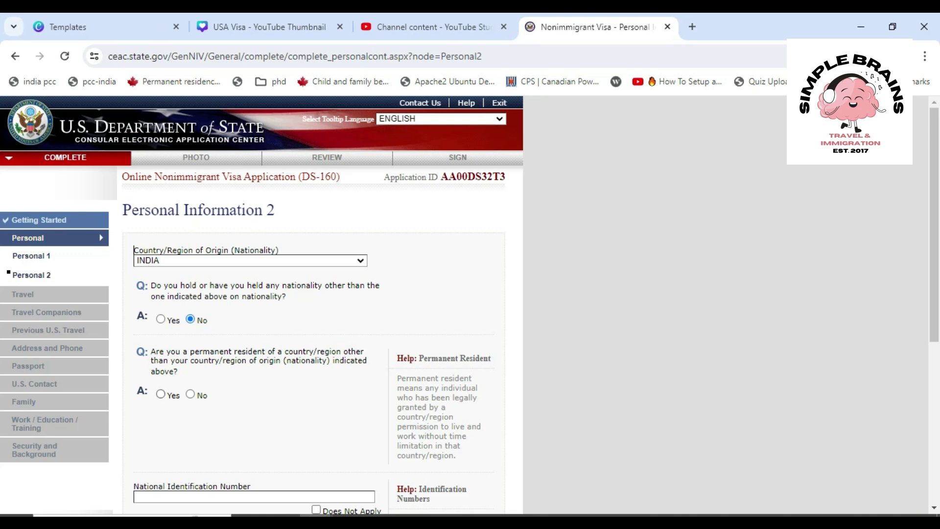
click(190, 395)
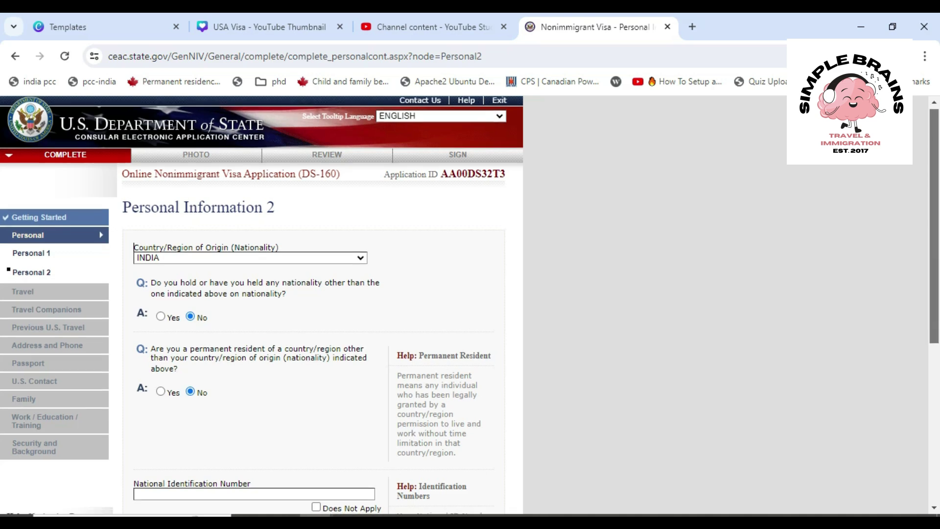
Enter the national identification number and mark both SSN and Taxpayer ID as Does Not Apply
scroll(313, 303, down, 3)
scroll(313, 304, down, 1)
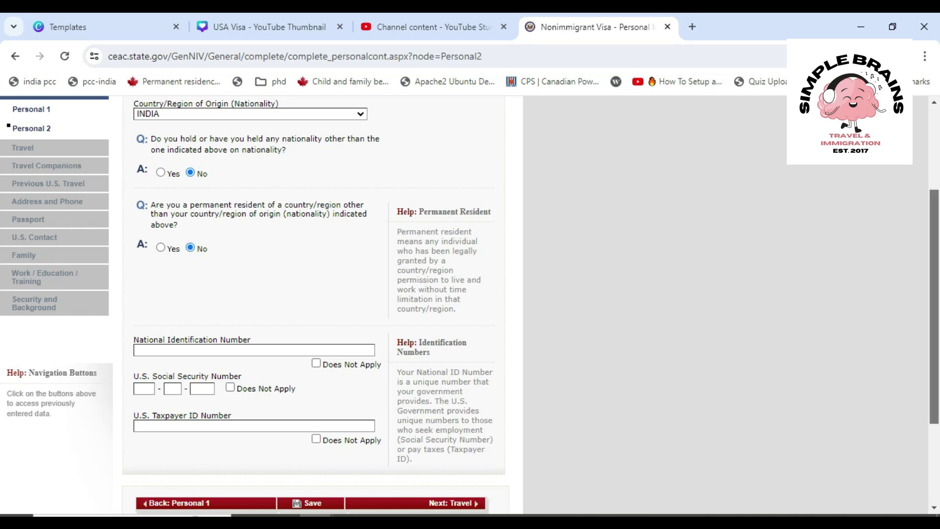
scroll(313, 304, down, 1)
scroll(313, 303, down, 2)
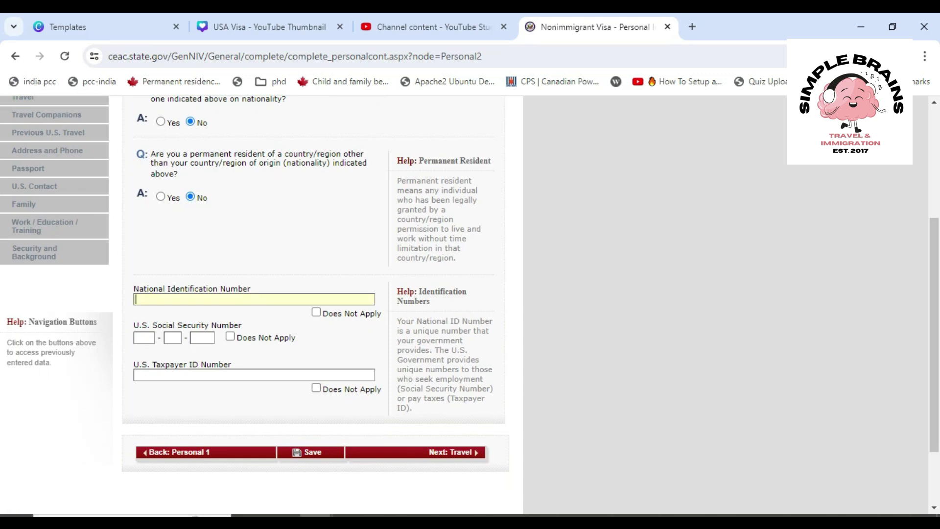
click(230, 336)
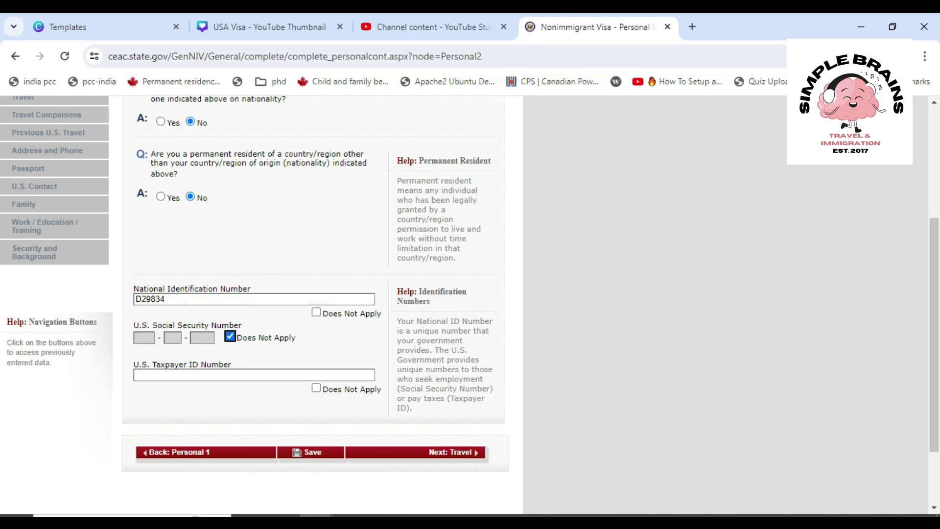
key(Tab)
key(Tab)
key(space)
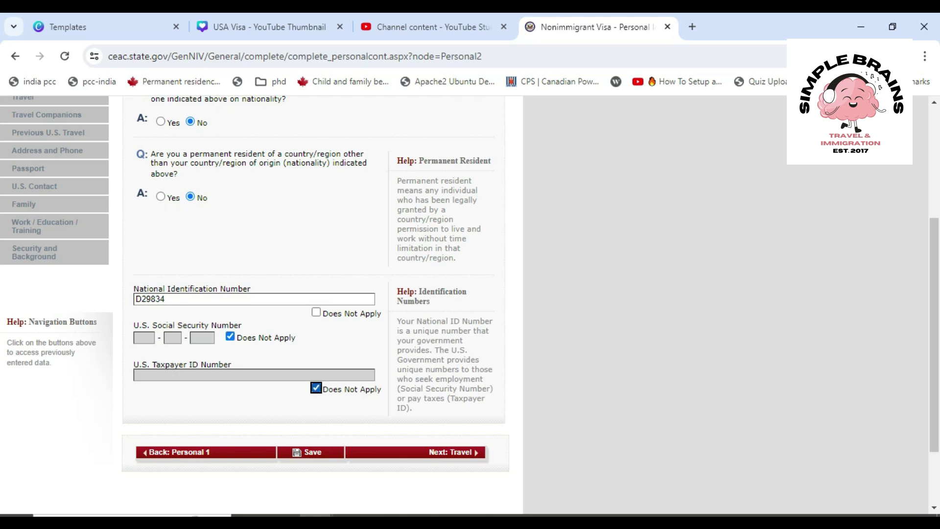
On the Travel page, set purpose to TEMP. BUSINESS PLEASURE VISITOR (B), BUSINESS & TOURISM (B1/B2)
click(450, 452)
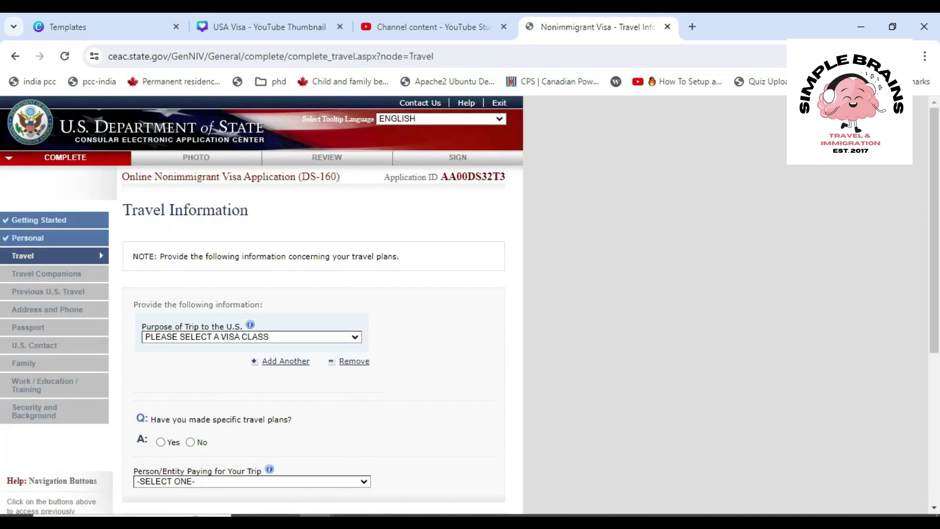
scroll(313, 303, down, 2)
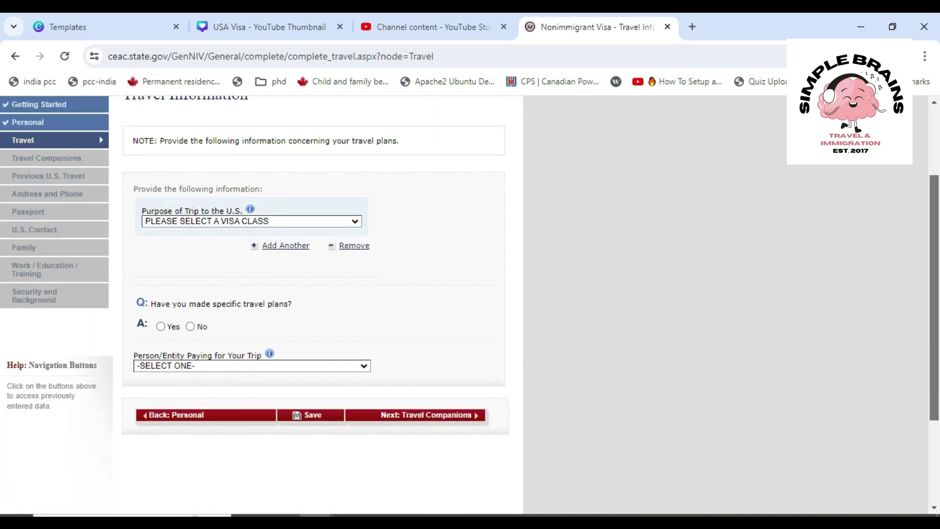
click(251, 221)
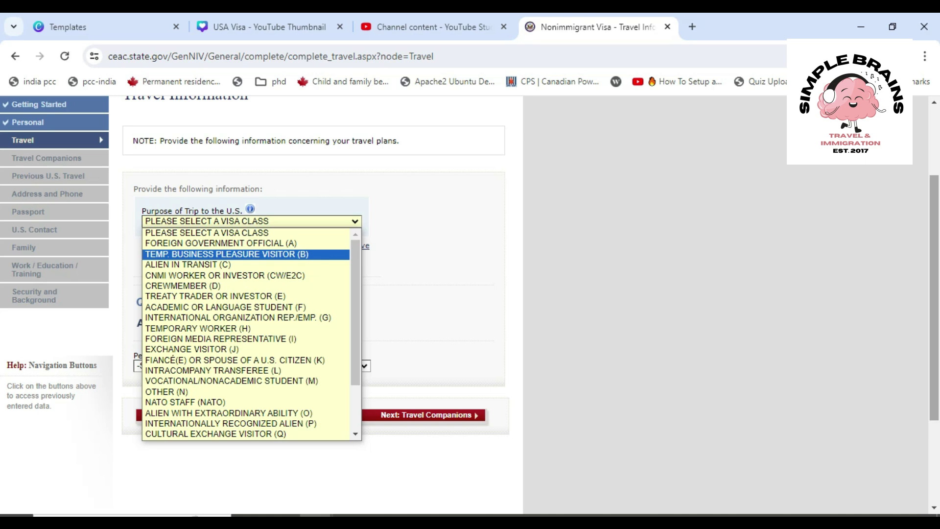
click(227, 254)
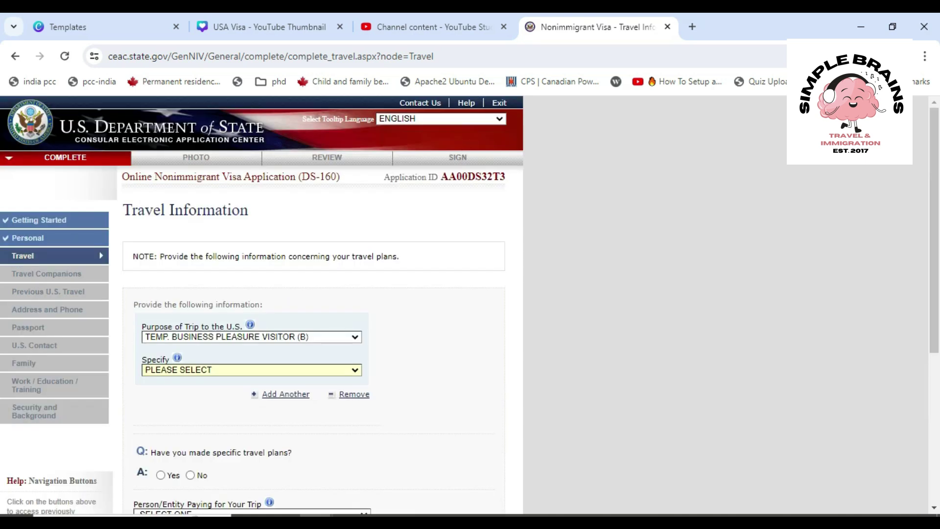
click(252, 371)
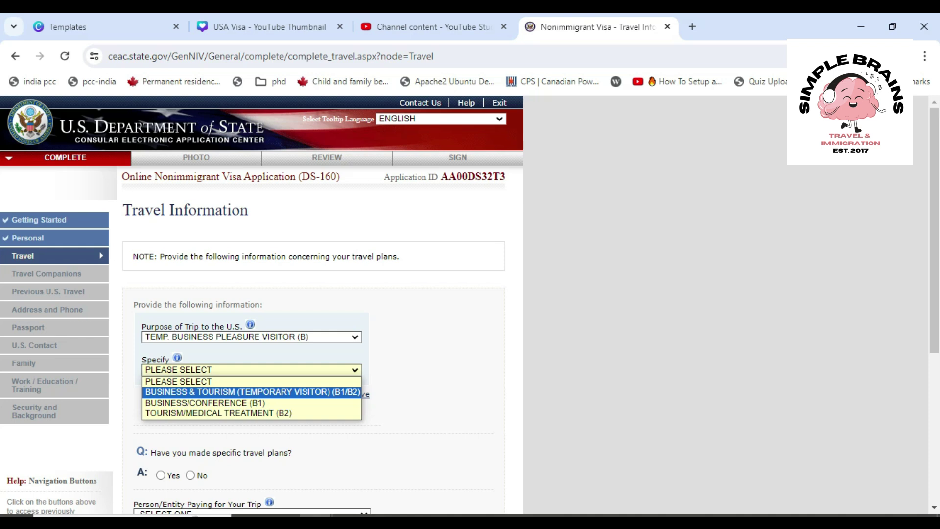
click(275, 392)
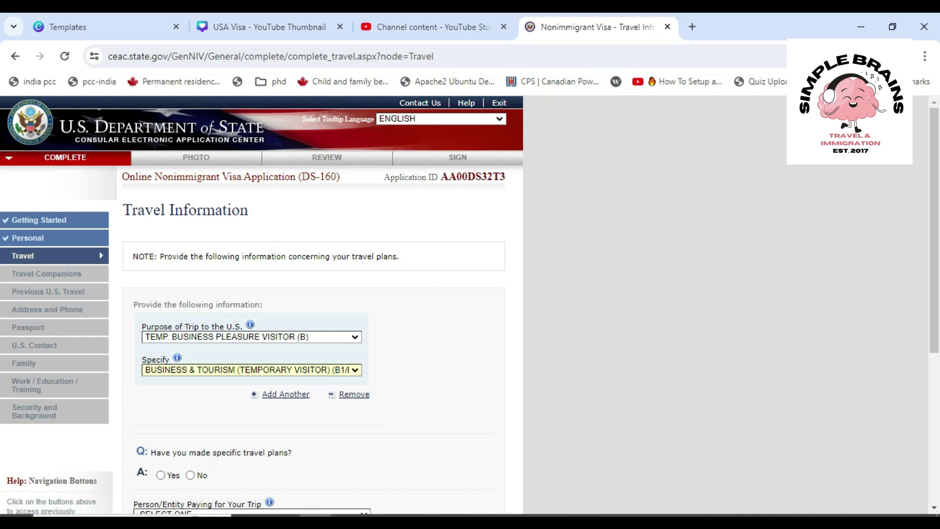
scroll(313, 304, down, 3)
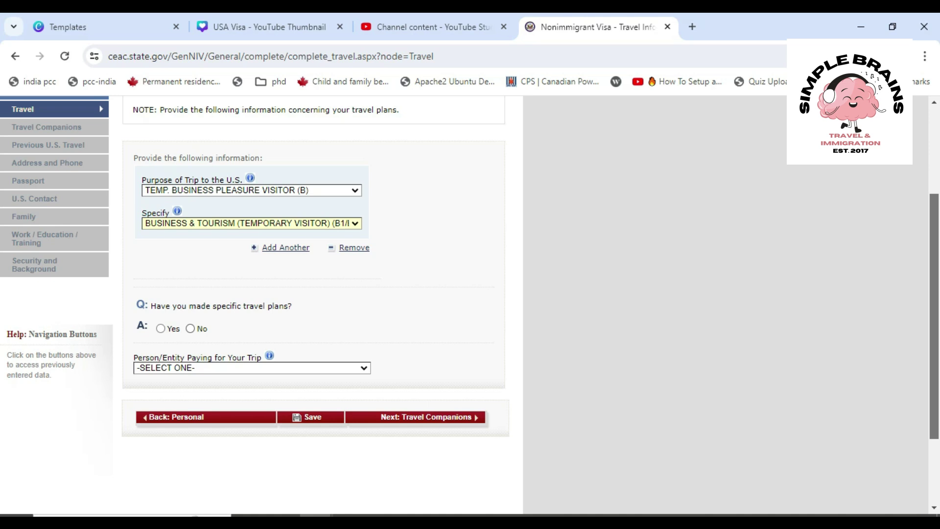
Answer No to specific travel plans and set the arrival day and month to 04 JUN
click(190, 329)
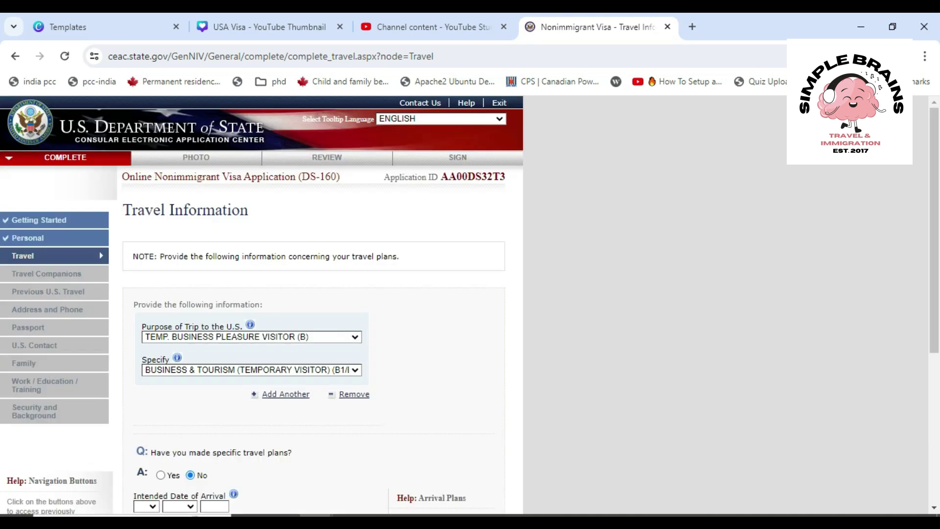
scroll(313, 303, down, 5)
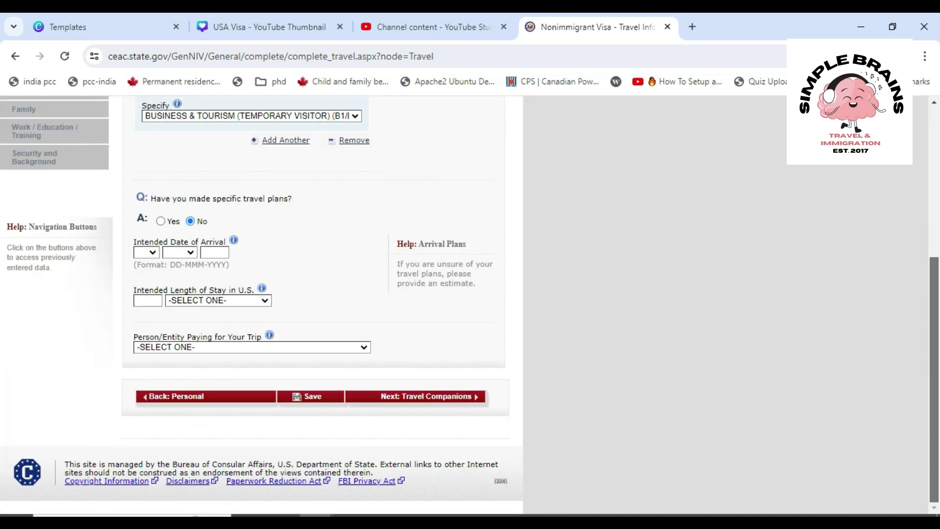
click(140, 250)
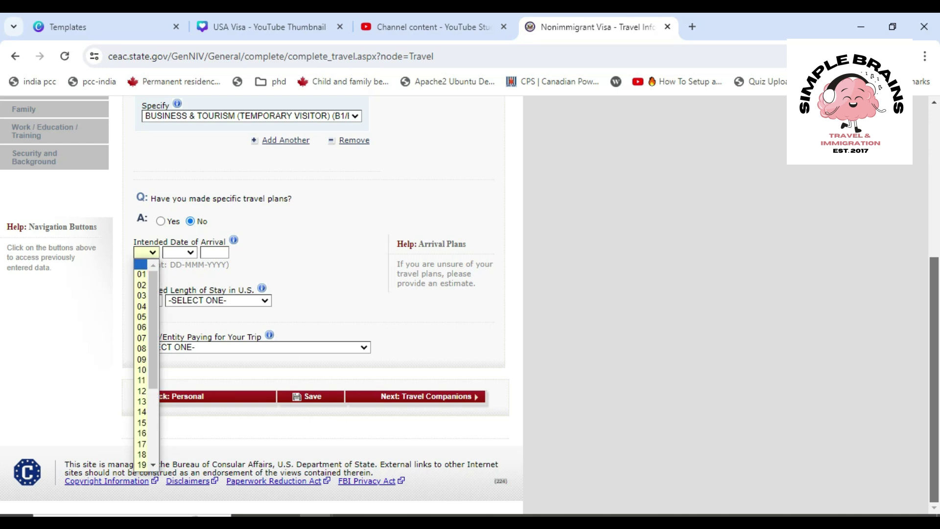
click(141, 306)
click(179, 252)
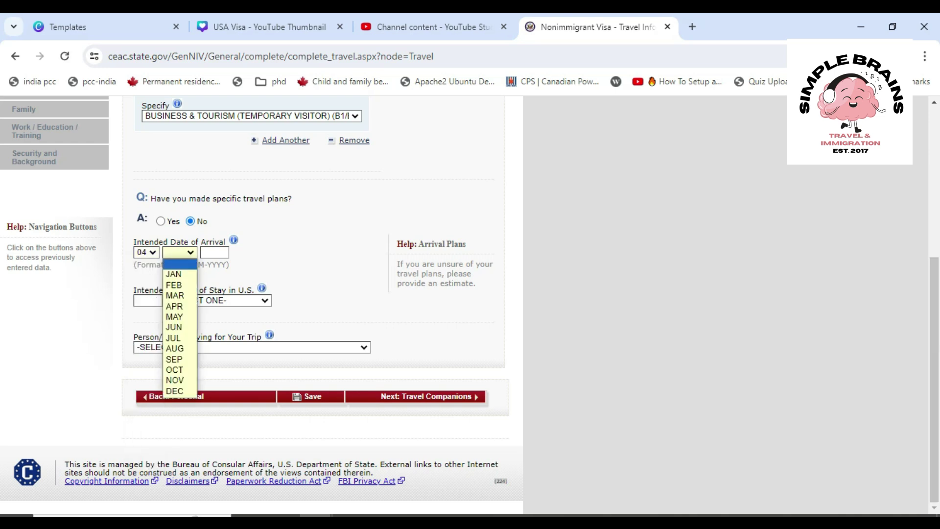
click(174, 327)
Enter 2025 as the arrival year and a length of stay of 15 DAY(S)
key(Tab)
text(2024)
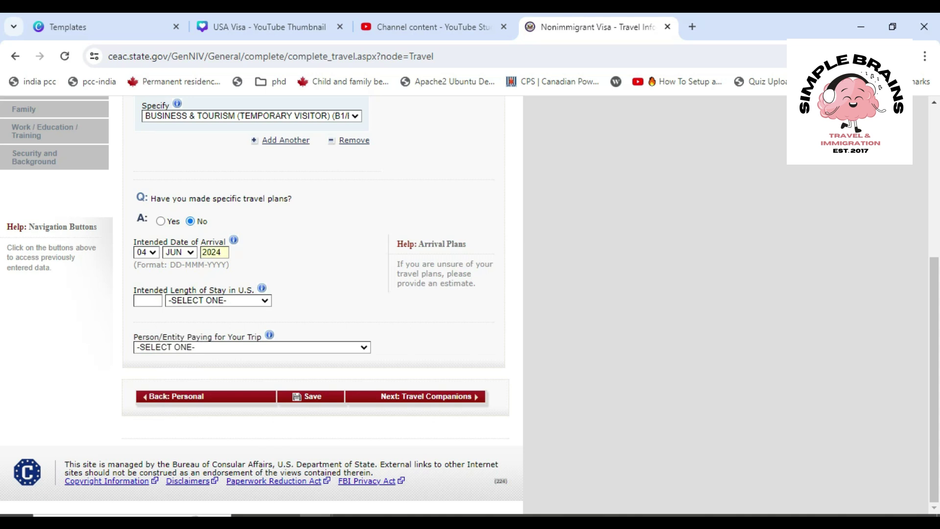
key(BackSpace)
text(515)
click(218, 300)
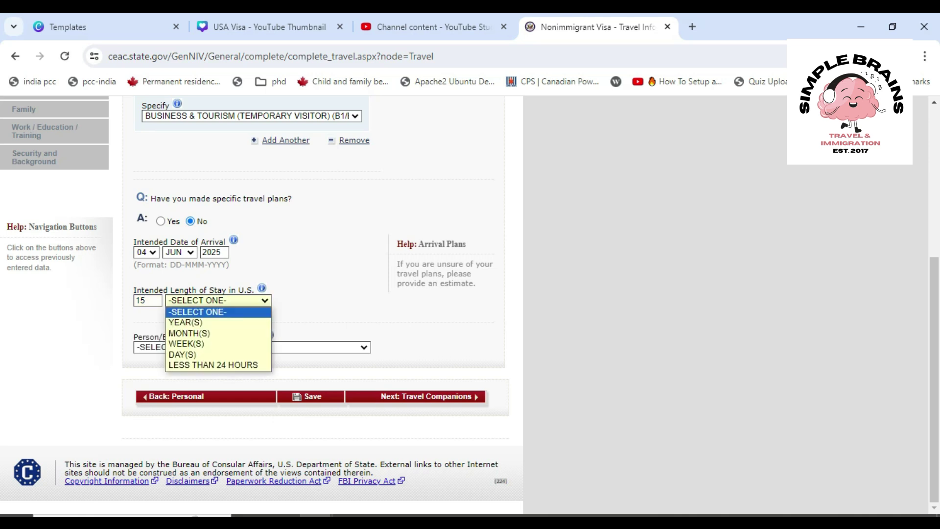
key(Down)
key(Down)
key(Down)
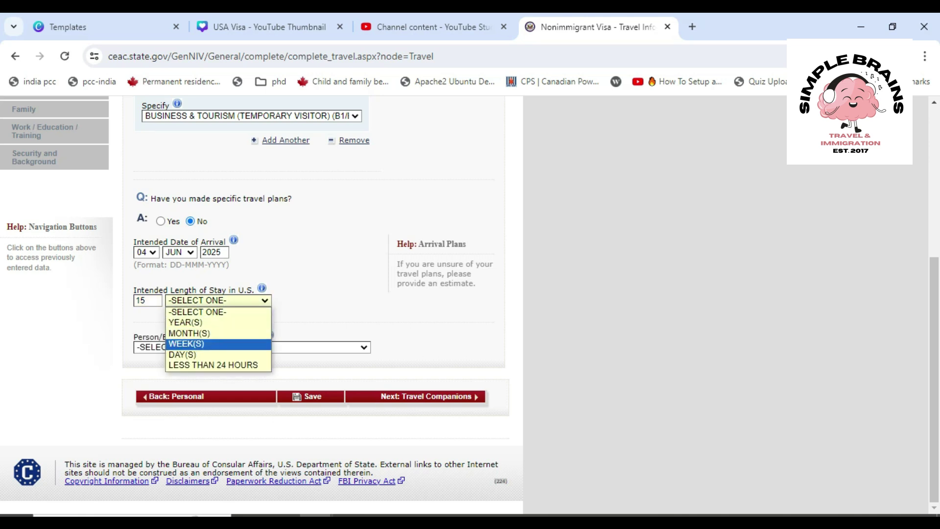
click(196, 354)
Enter a placeholder street address and ZIP code 12345 for the U.S. stay
scroll(196, 354, up, 3)
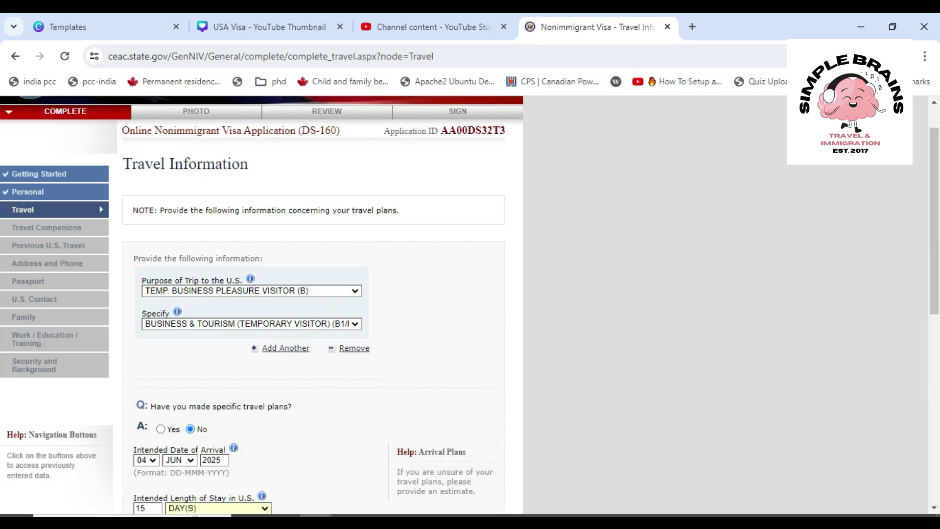
scroll(314, 304, down, 7)
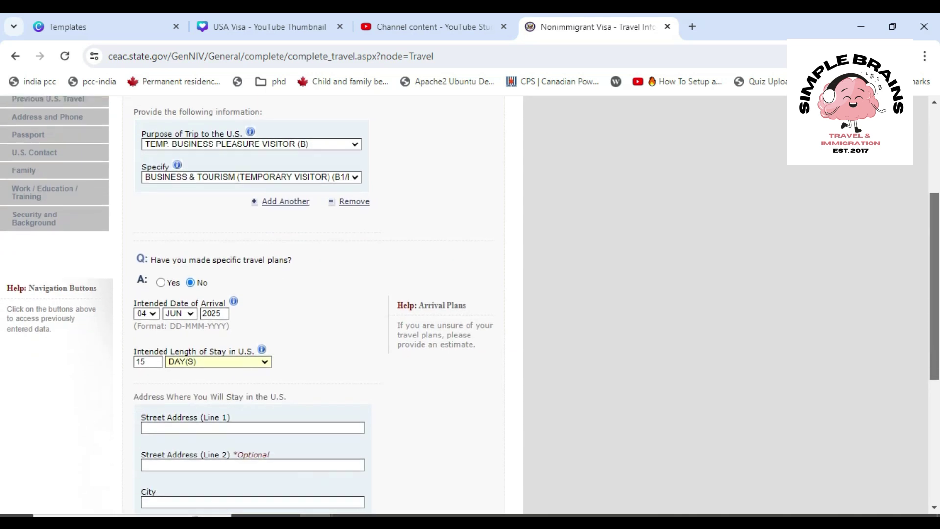
scroll(314, 303, down, 1)
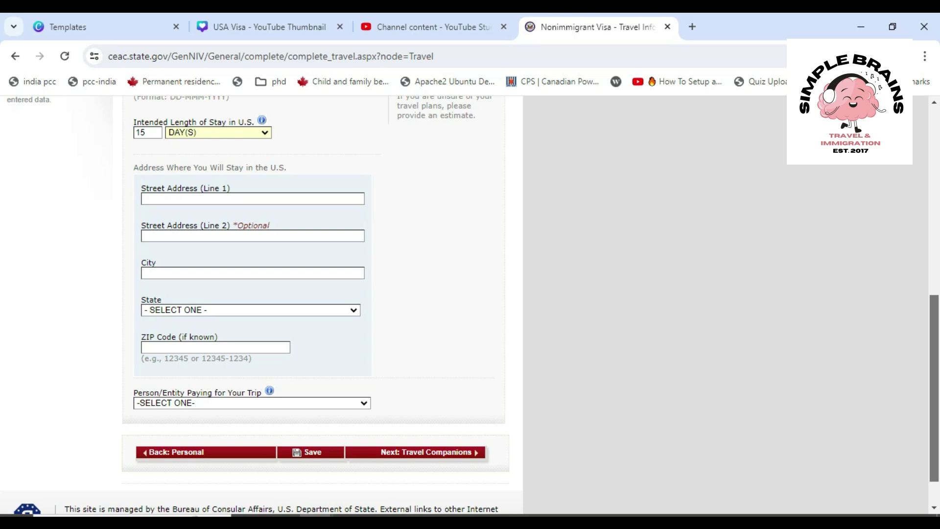
click(224, 199)
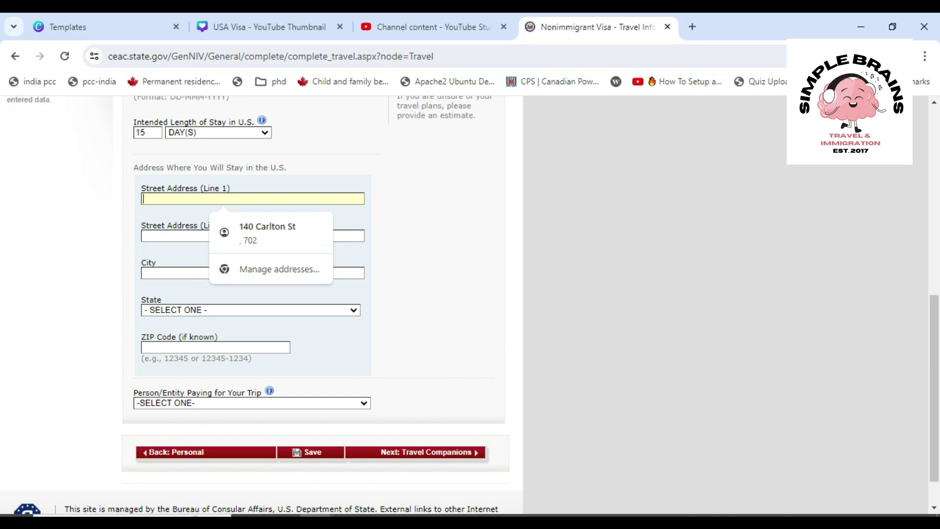
text(7984 HDFJH)
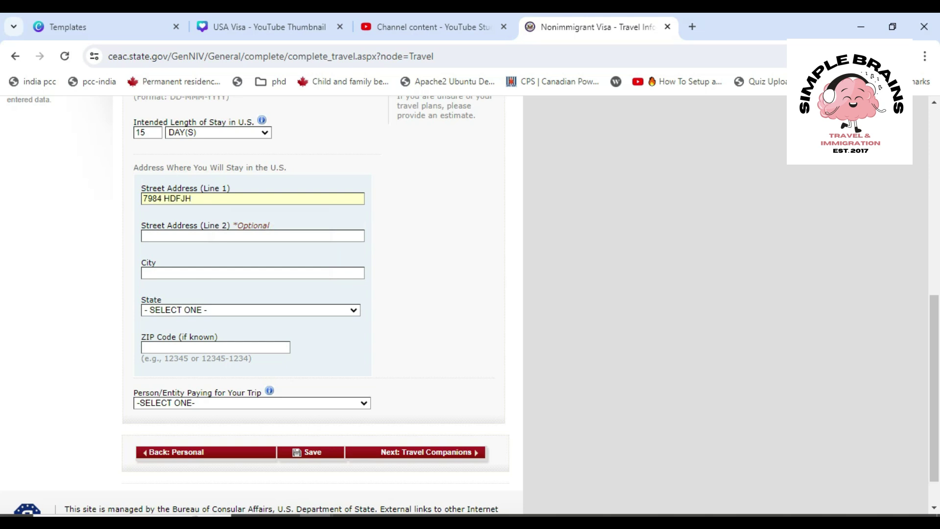
click(215, 347)
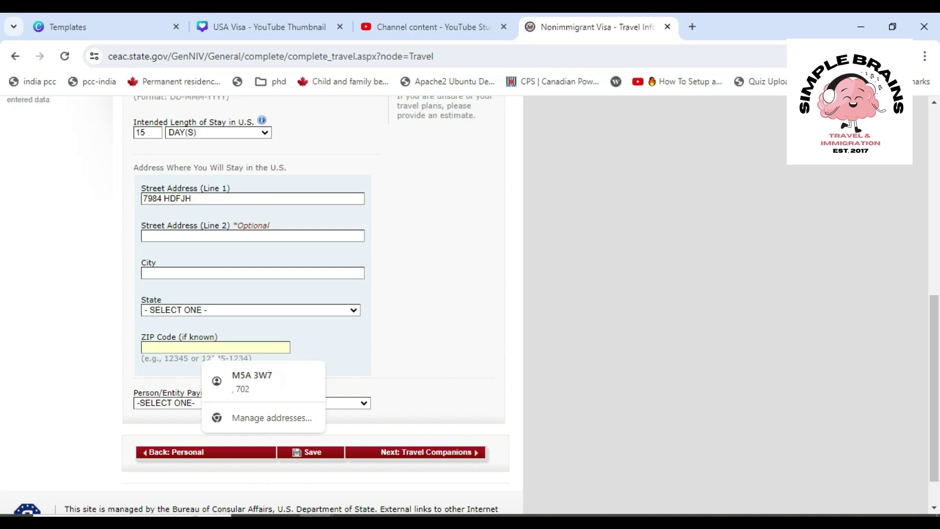
text(12345)
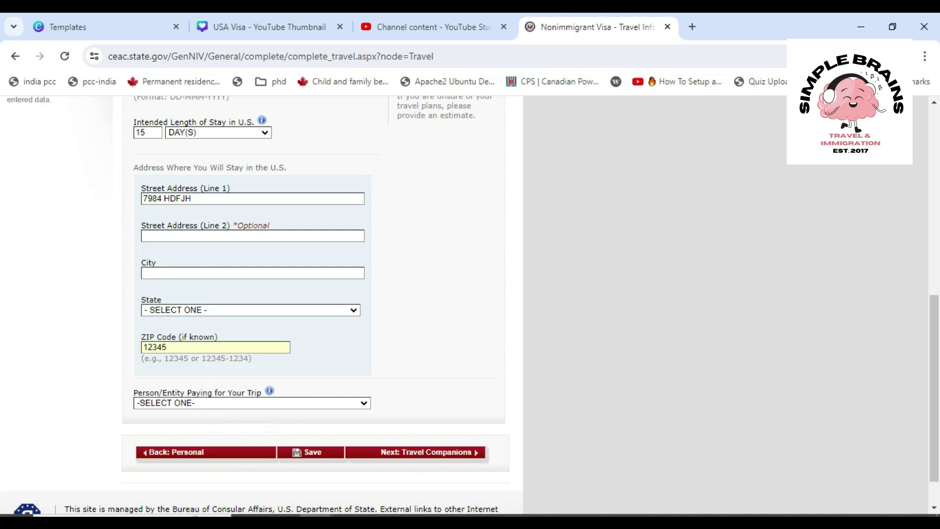
Set the stay state to HAWAII and choose SELF as the person paying for the trip
click(248, 310)
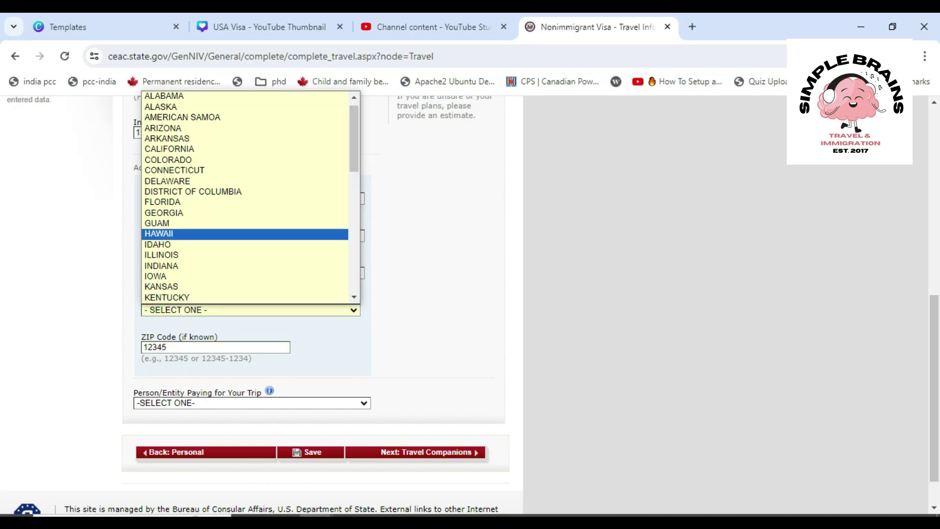
click(159, 234)
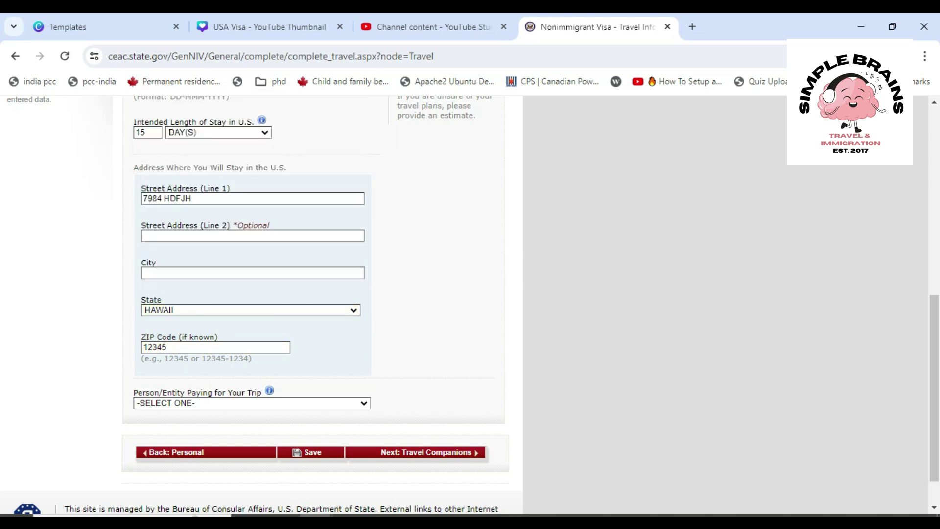
click(252, 403)
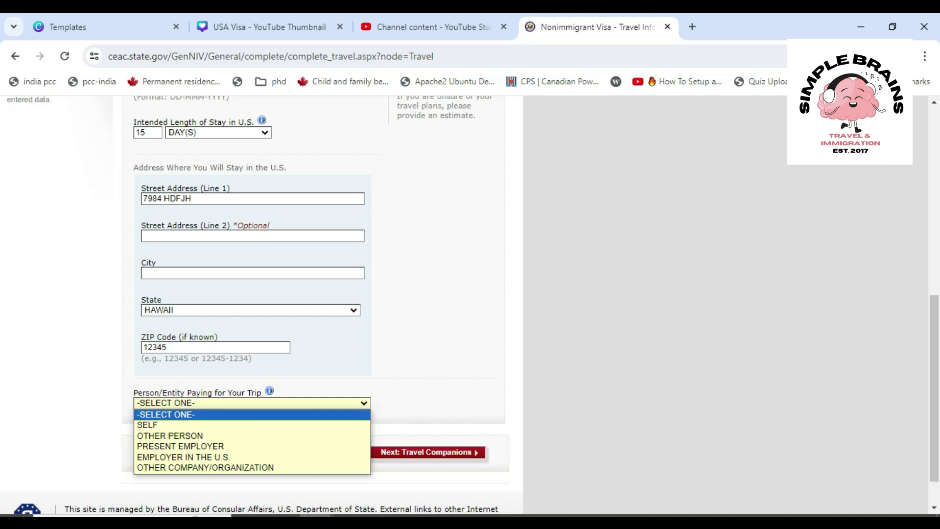
click(164, 425)
scroll(164, 425, up, 2)
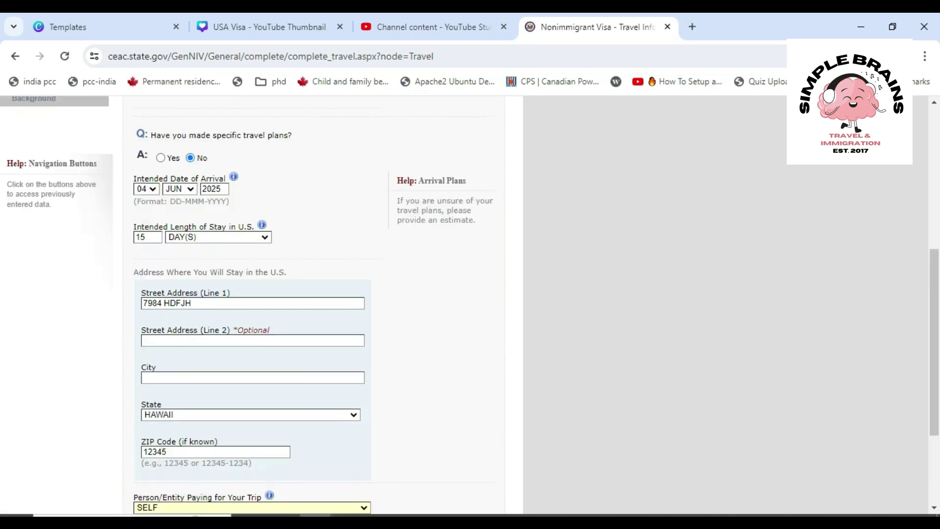
scroll(314, 303, down, 3)
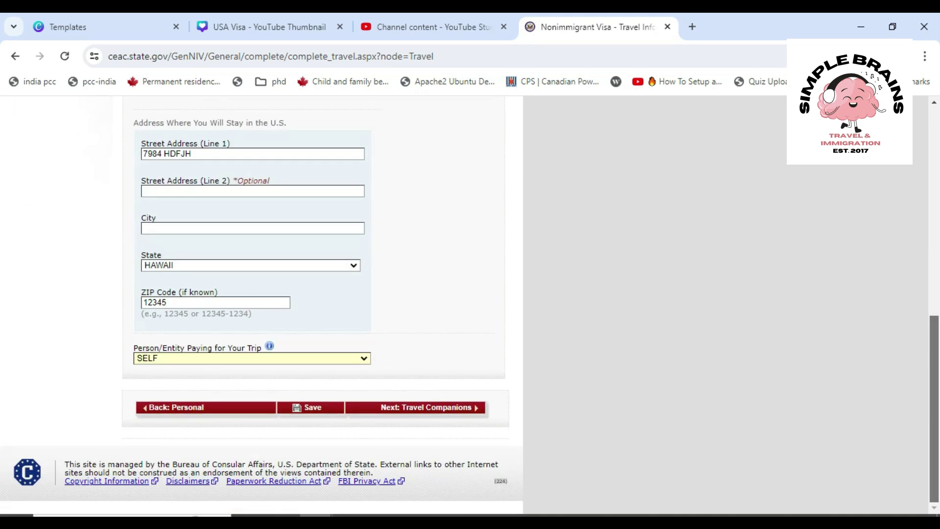
click(252, 358)
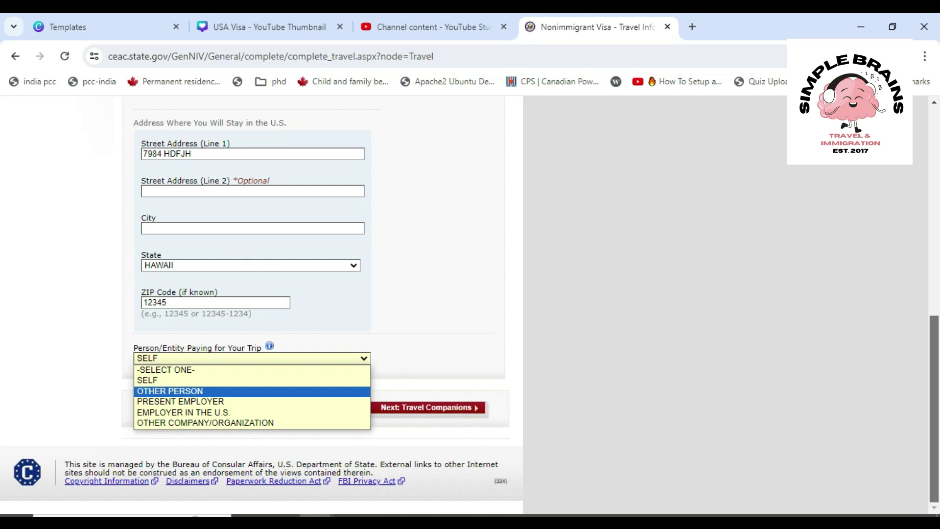
key(Escape)
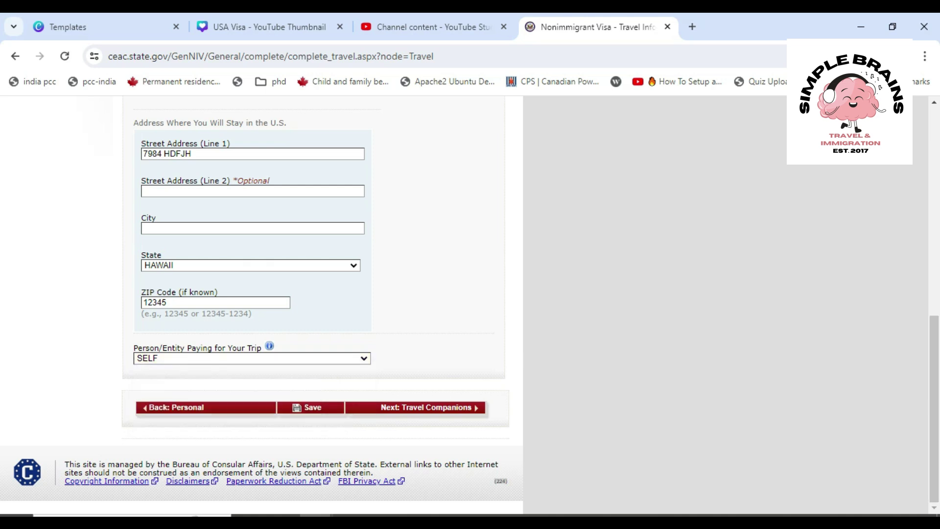
Attempt to continue to Travel Companions and locate the flagged empty City field
click(415, 407)
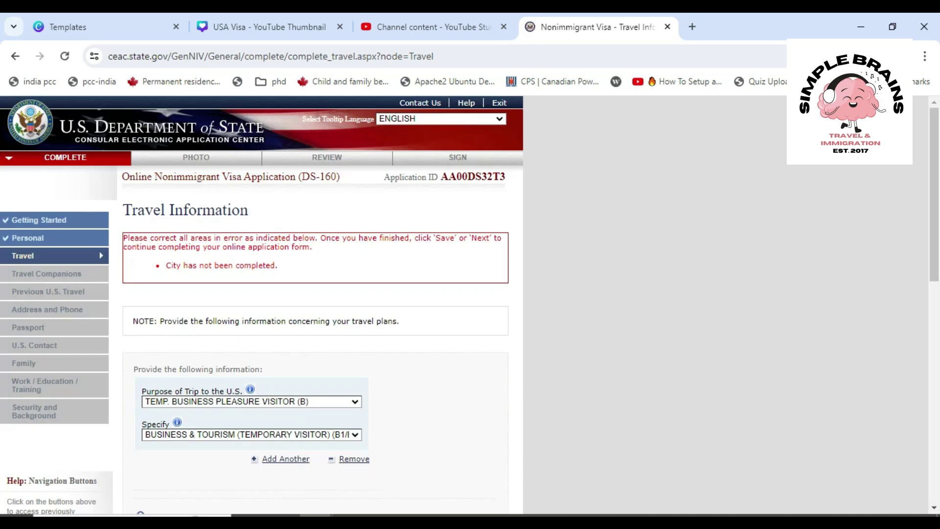
scroll(313, 304, down, 9)
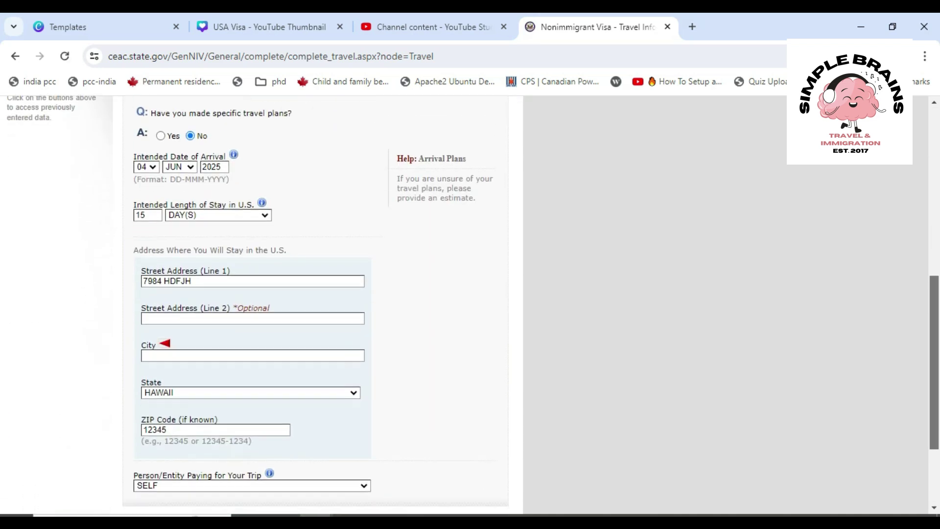
scroll(314, 304, down, 1)
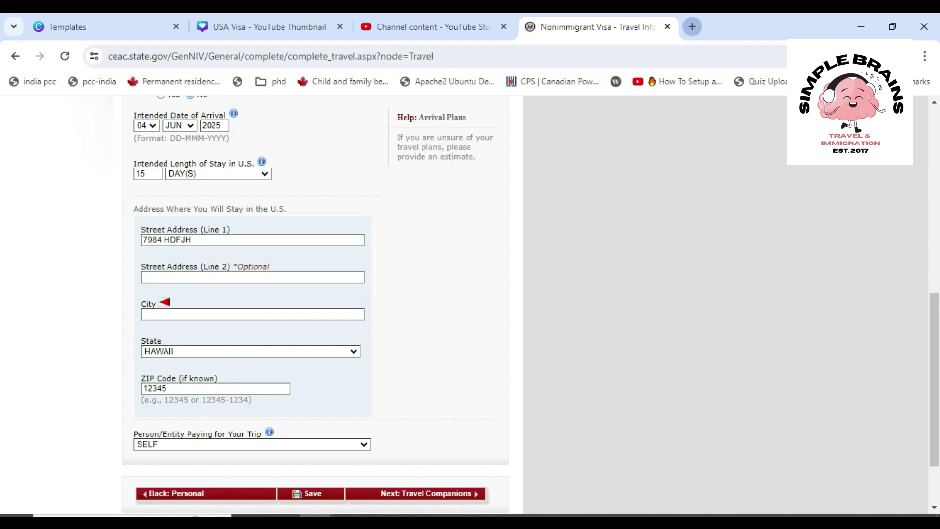
click(692, 27)
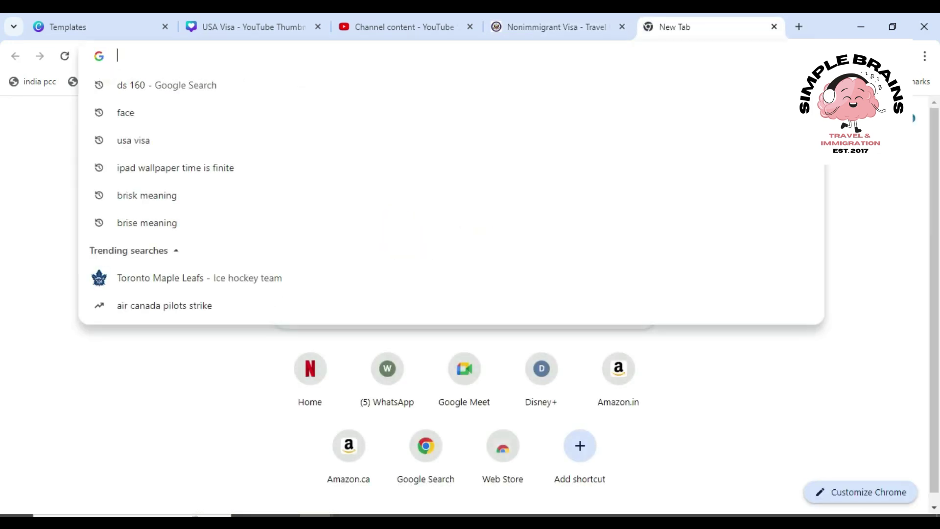
Search Google for 'dummy us address' and open the NYU Saferidestoptable PDF result
text(dummy us )
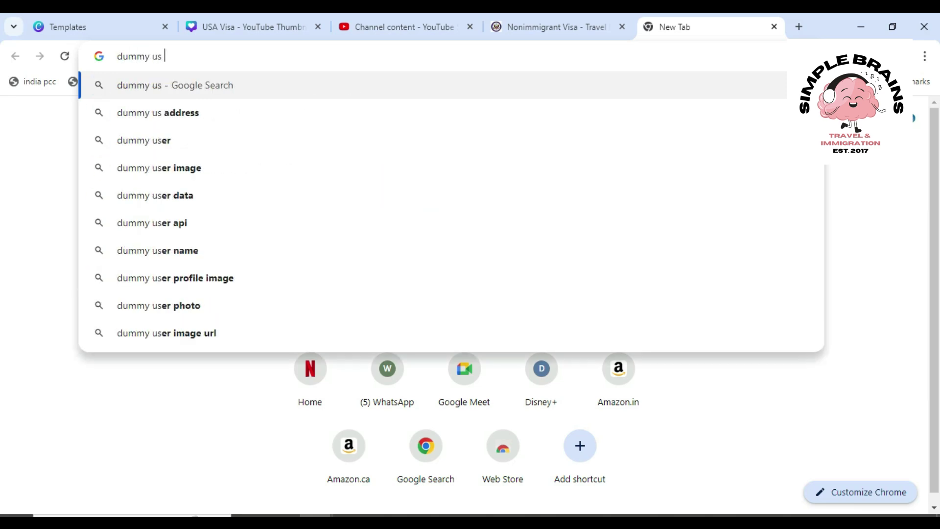
text(addres)
key(Return)
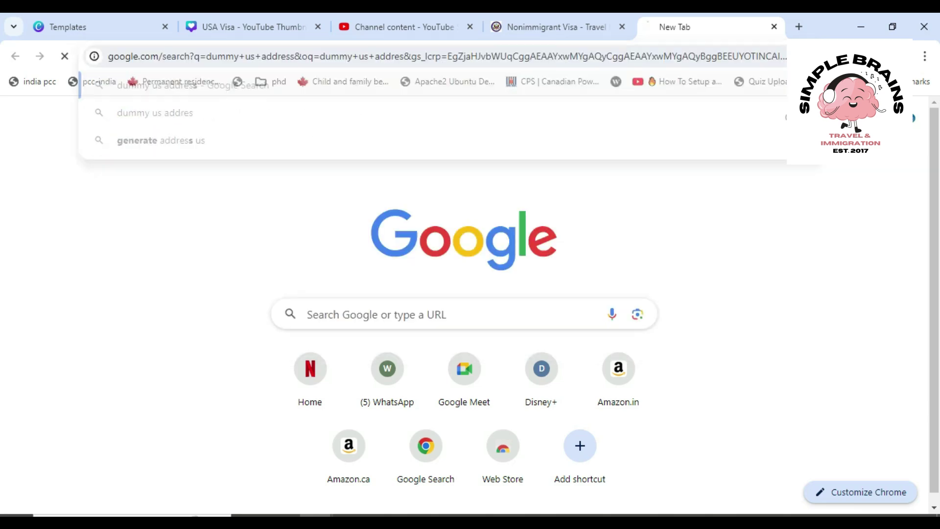
click(294, 291)
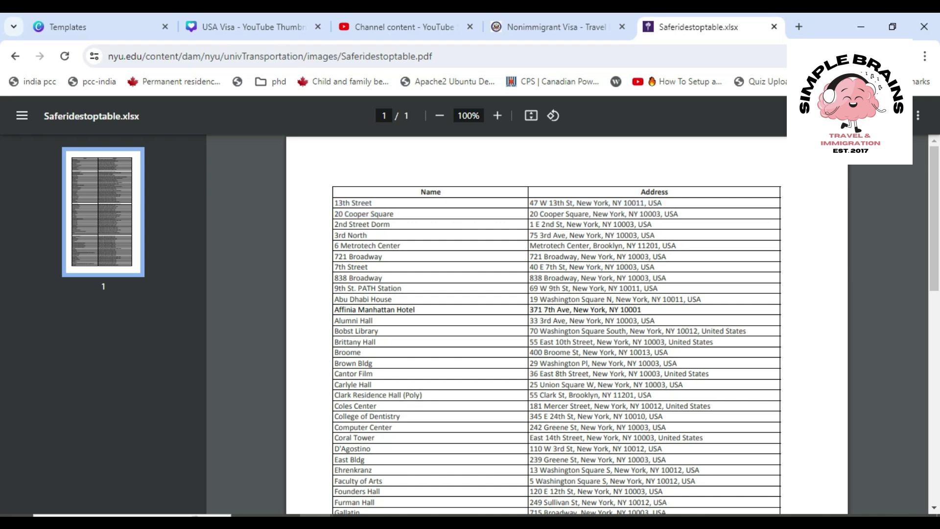
Replace the placeholder street with 47 W 13th St from the NYU PDF and grab its ZIP 10011
drag(572, 203, 530, 203)
key(ctrl+shift+Tab)
drag(192, 240, 142, 240)
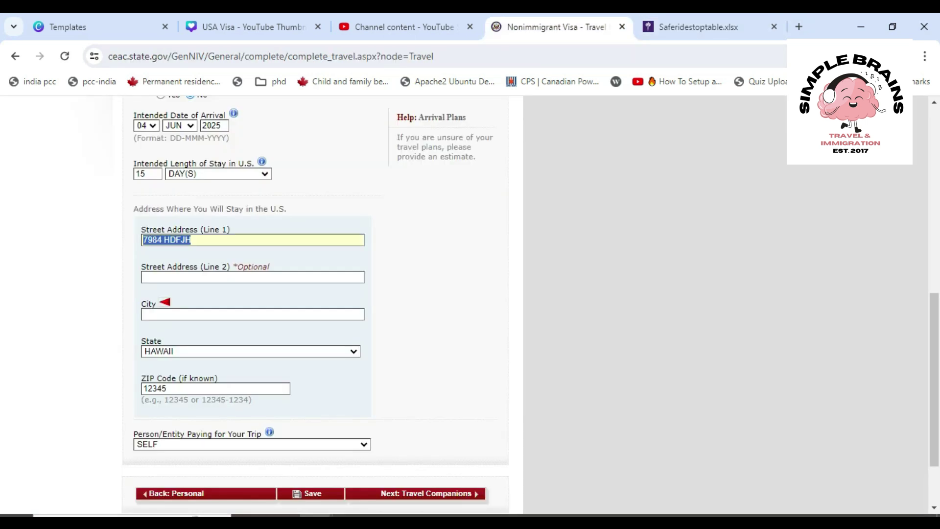
text(47 W 13TH ST)
key(ctrl+Tab)
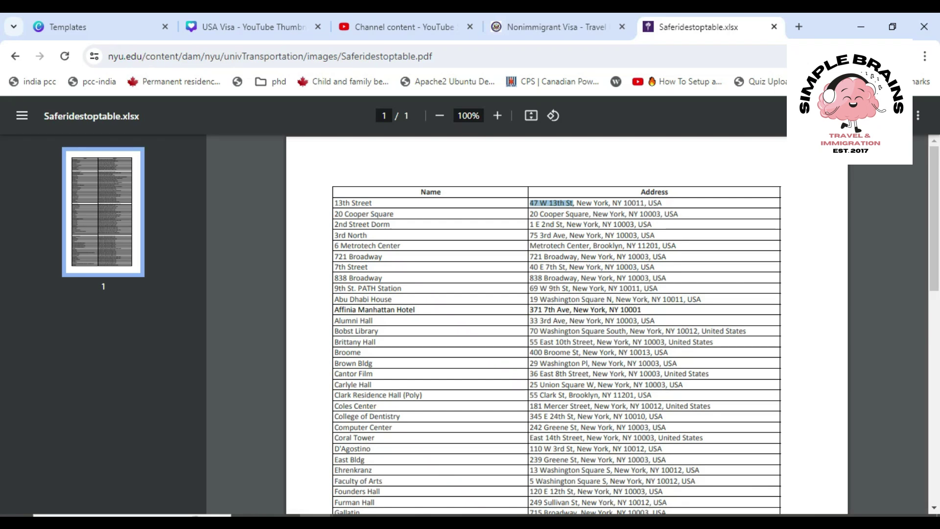
double_click(634, 203)
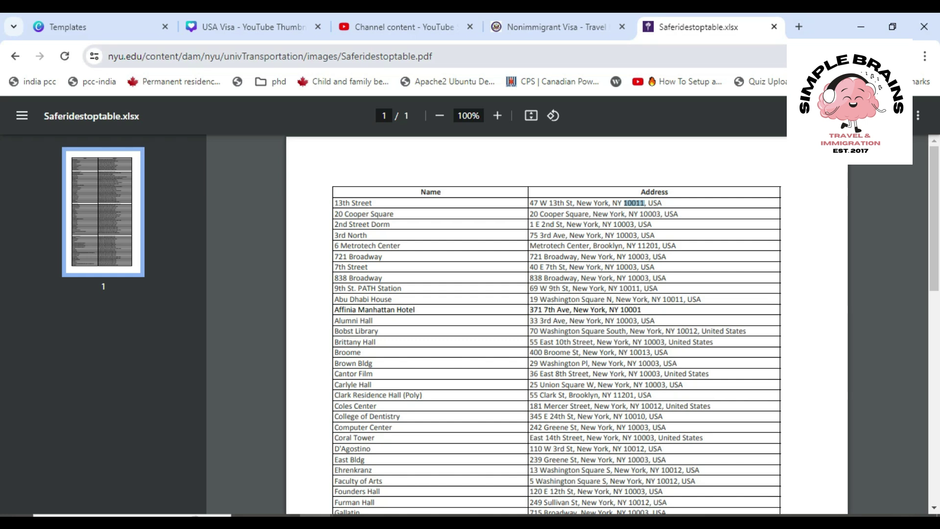
click(557, 26)
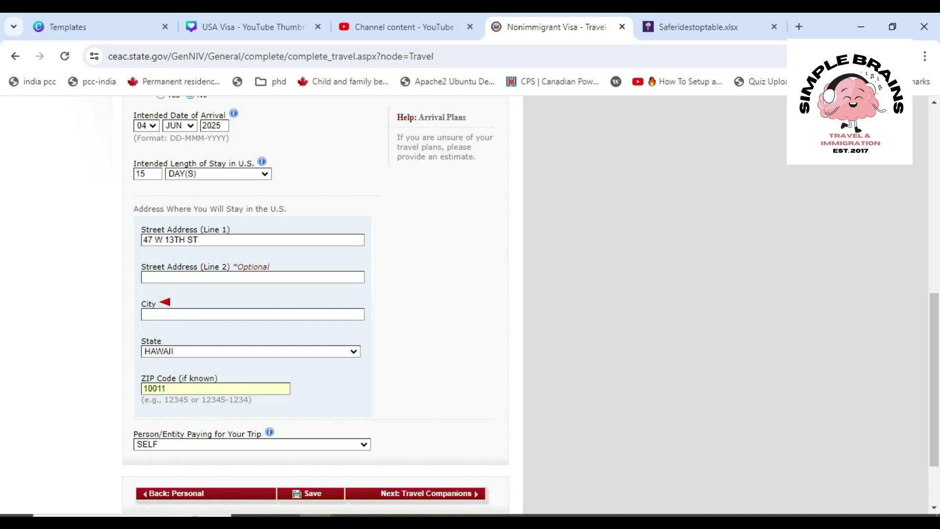
Change the stay state from HAWAII to NEW YORK and enter NEW YORK as the city
click(251, 352)
key(n)
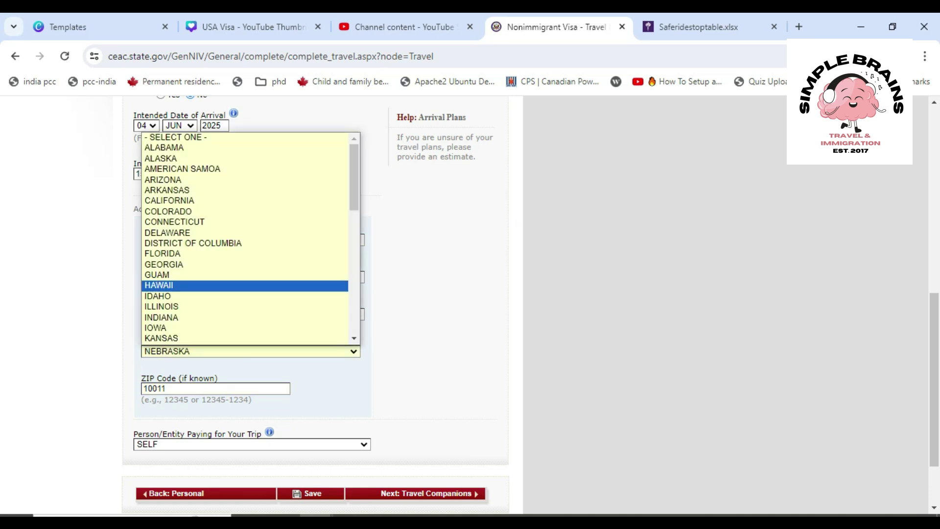
key(Down)
key(Down)
key(Down)
key(Down)
key(Down)
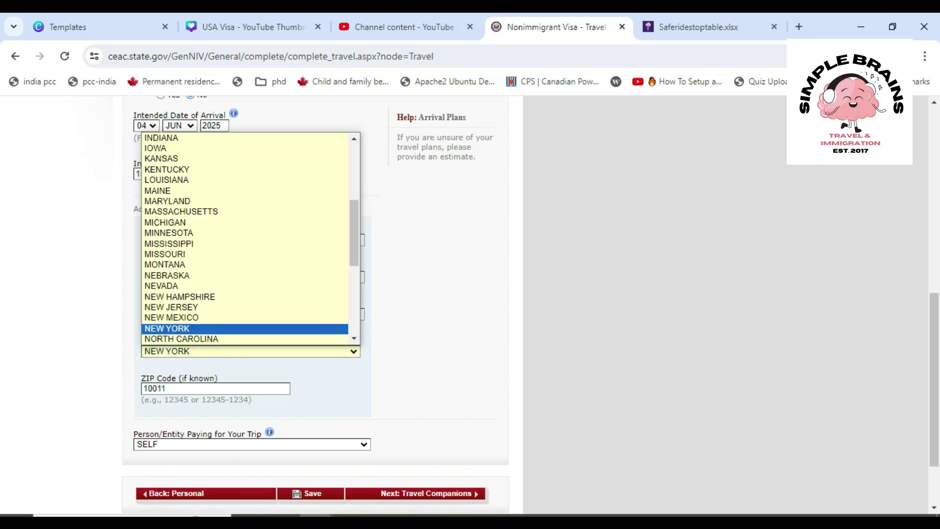
key(Return)
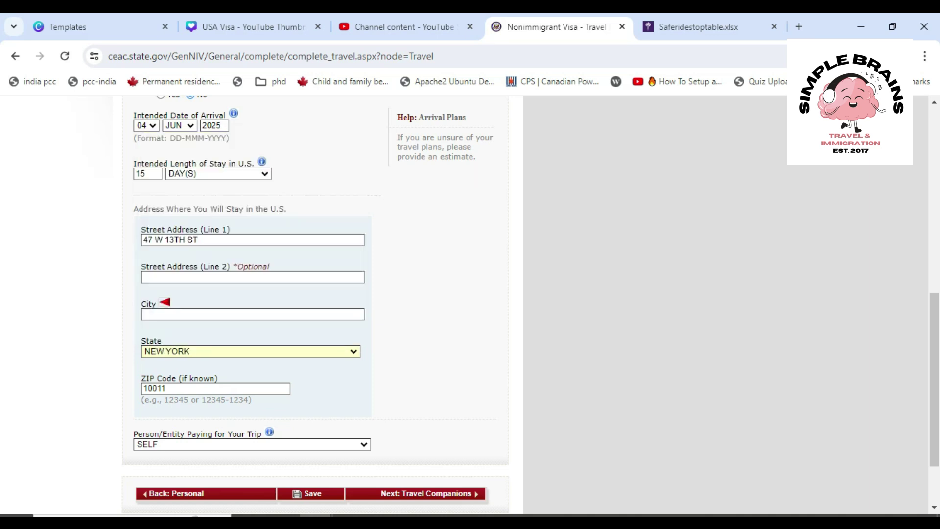
click(253, 314)
text(N)
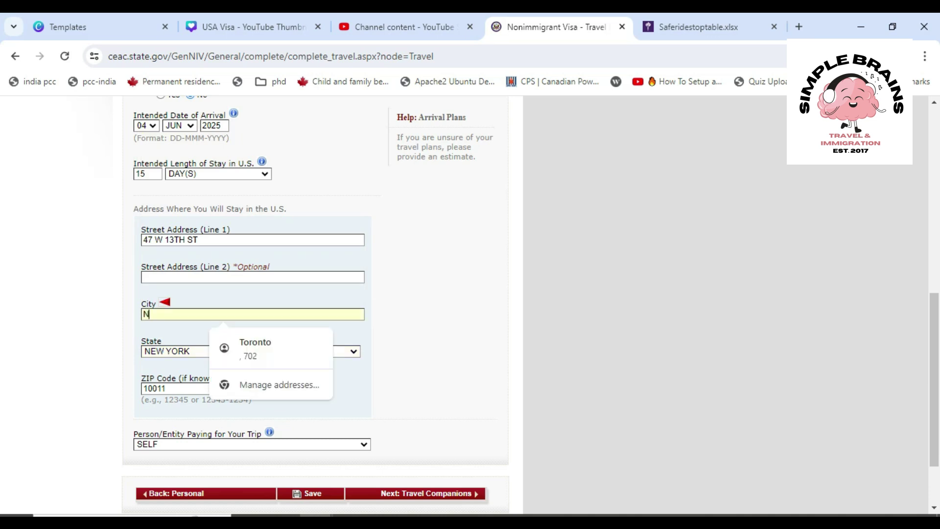
text(EW)
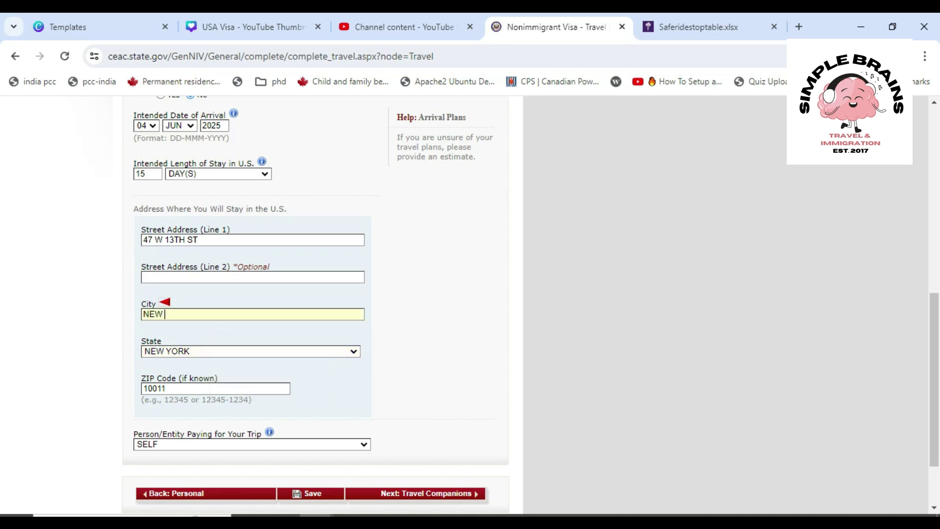
text( YORK)
Save travel details, answer No to other persons traveling, and proceed to Previous U.S. Travel
click(415, 493)
scroll(415, 493, down, 1)
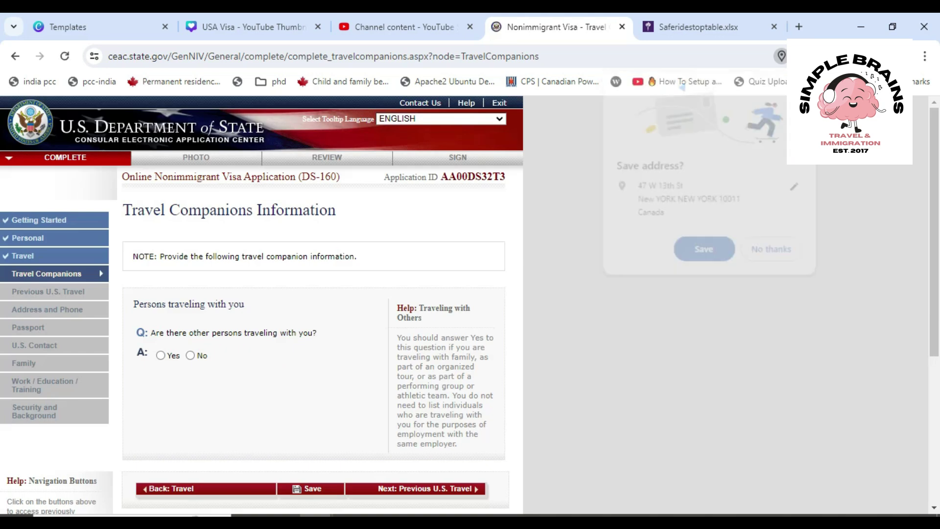
scroll(313, 304, down, 2)
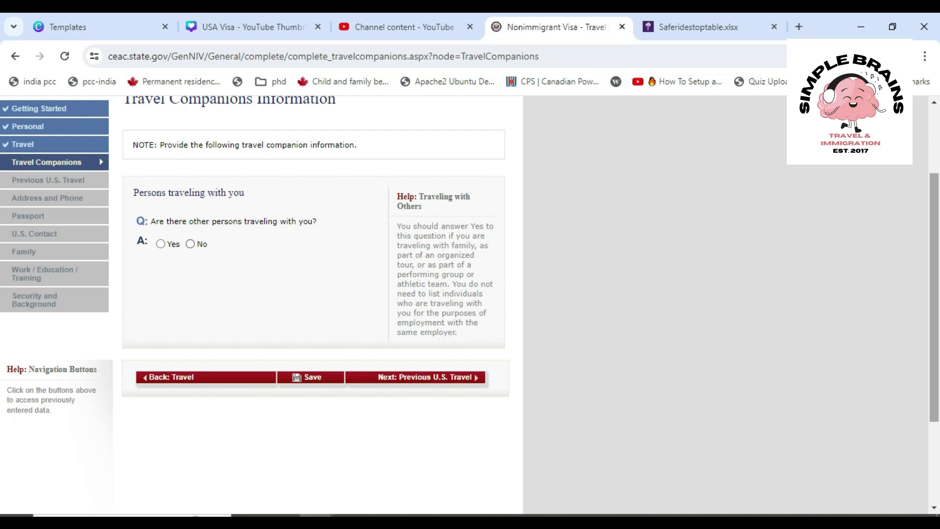
click(190, 243)
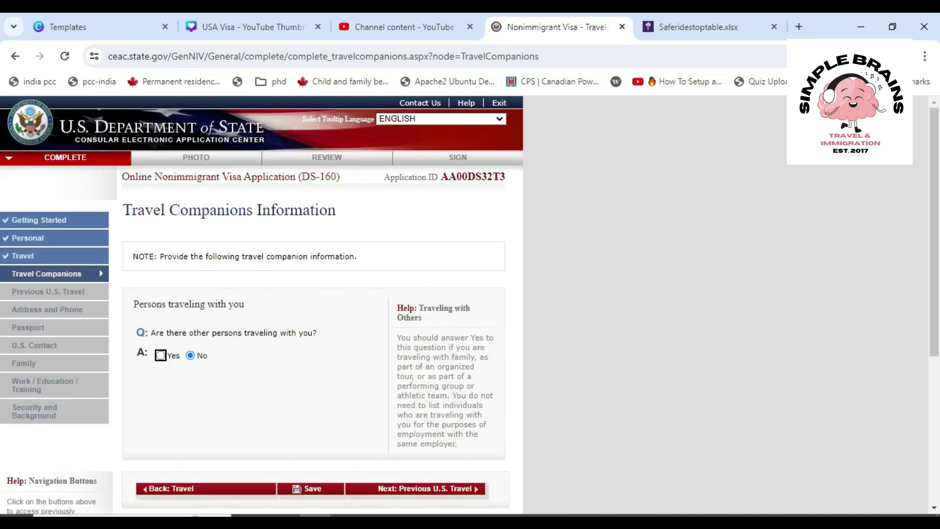
click(426, 489)
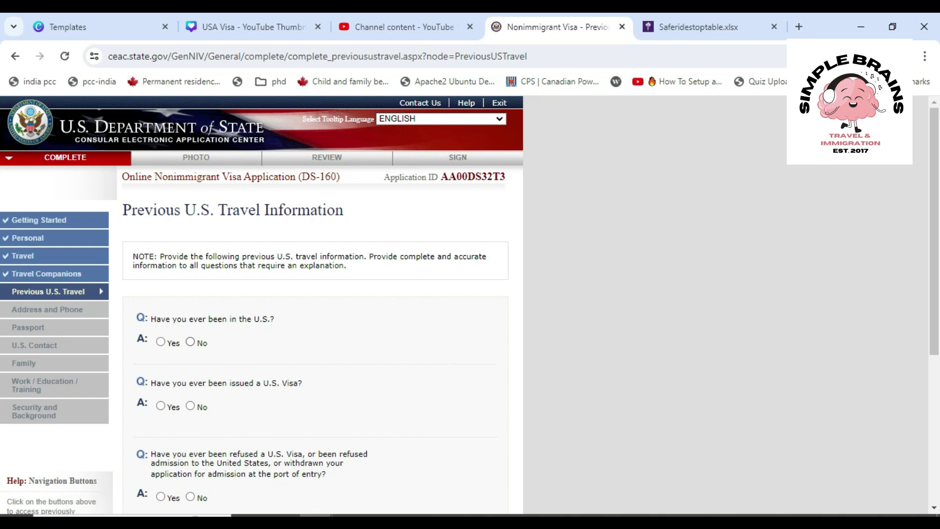
Answer No to prior U.S. visits, visas issued, visa refusals and immigrant petitions, then continue
click(190, 342)
scroll(323, 304, down, 3)
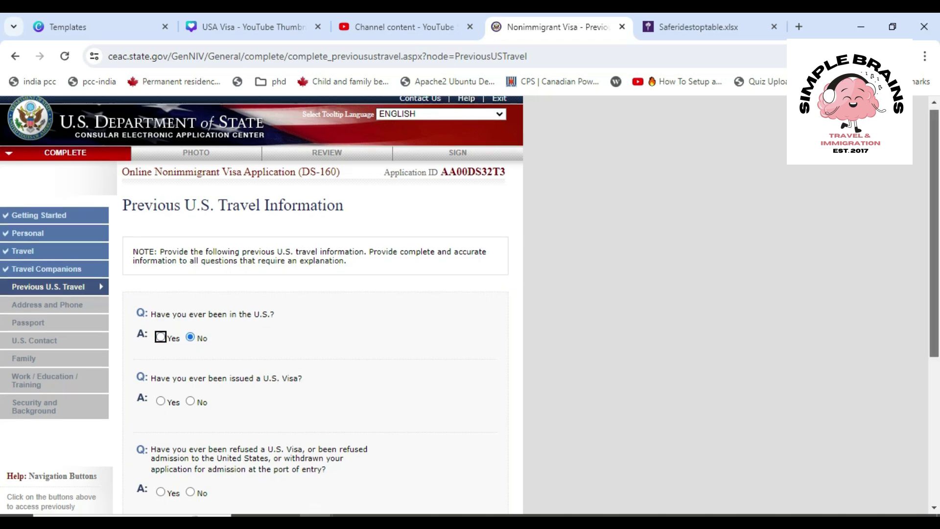
scroll(313, 294, down, 1)
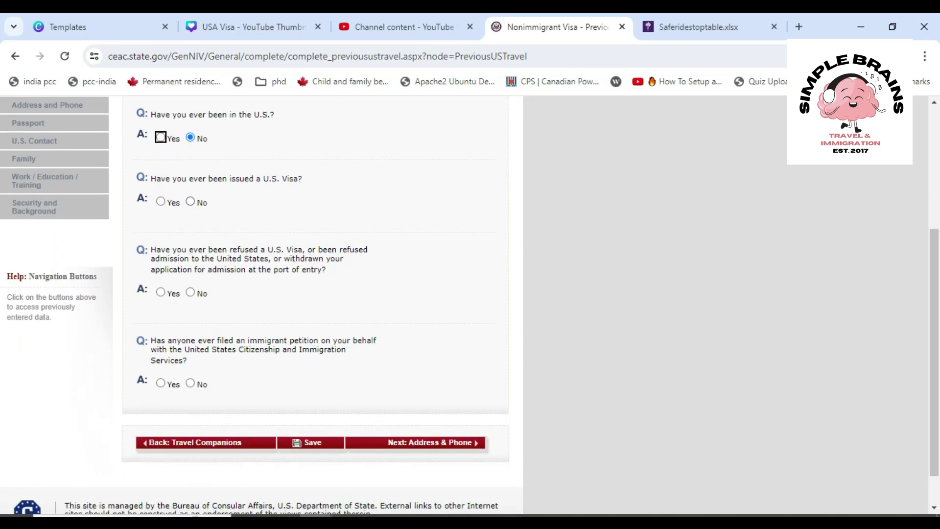
click(190, 202)
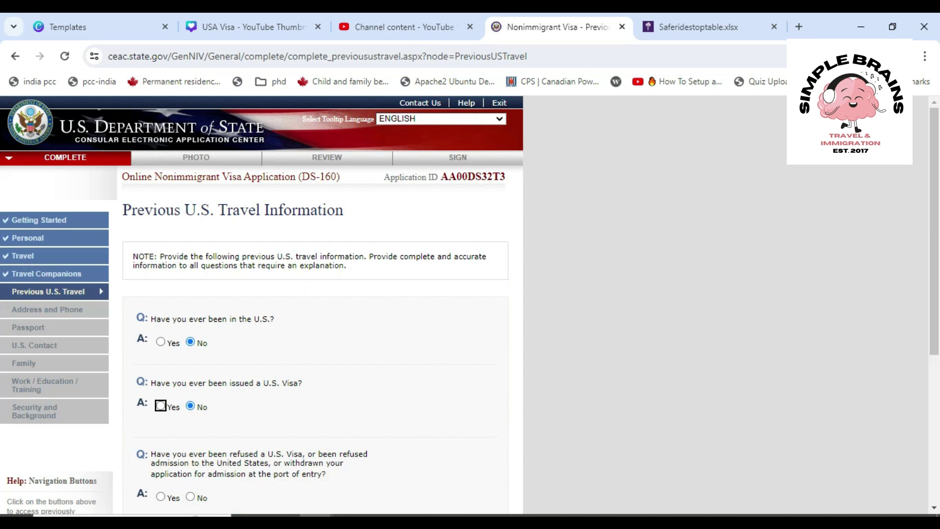
scroll(313, 294, down, 4)
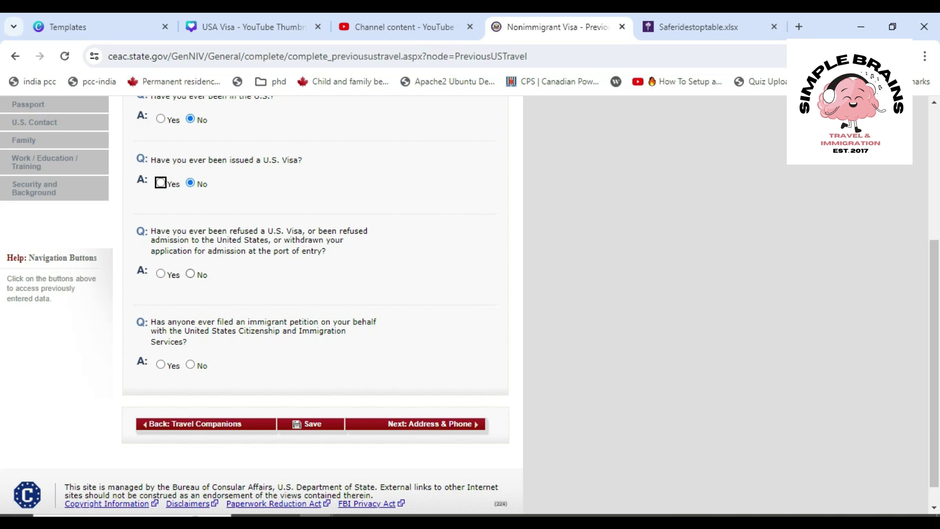
click(190, 274)
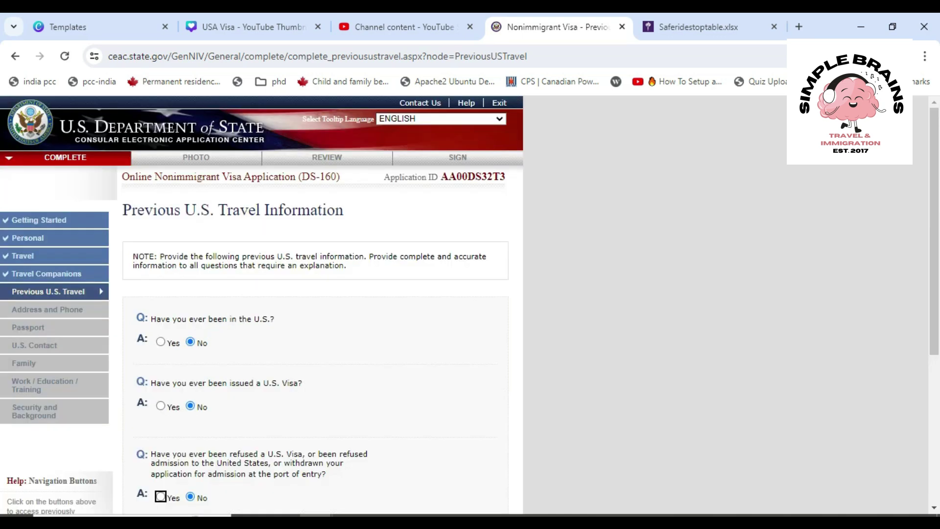
scroll(314, 303, down, 5)
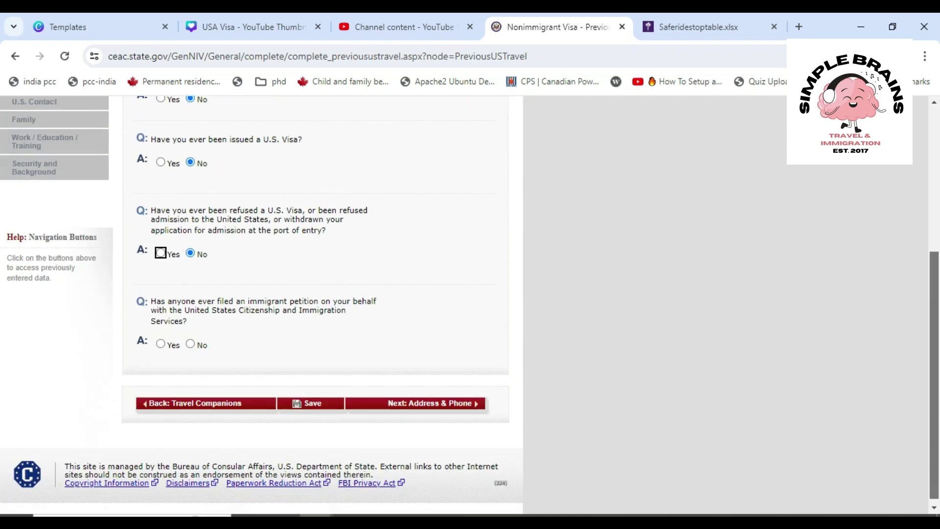
click(152, 355)
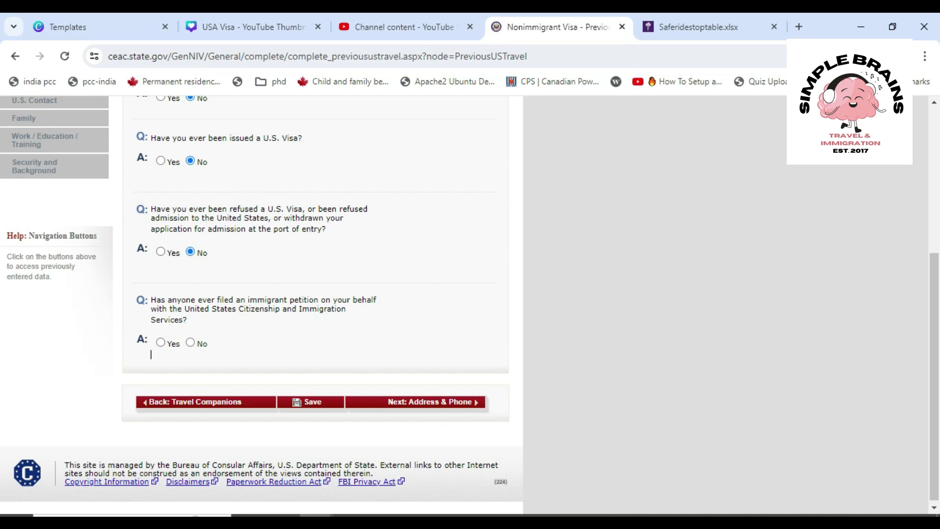
click(191, 342)
drag(934, 276, 934, 379)
click(415, 398)
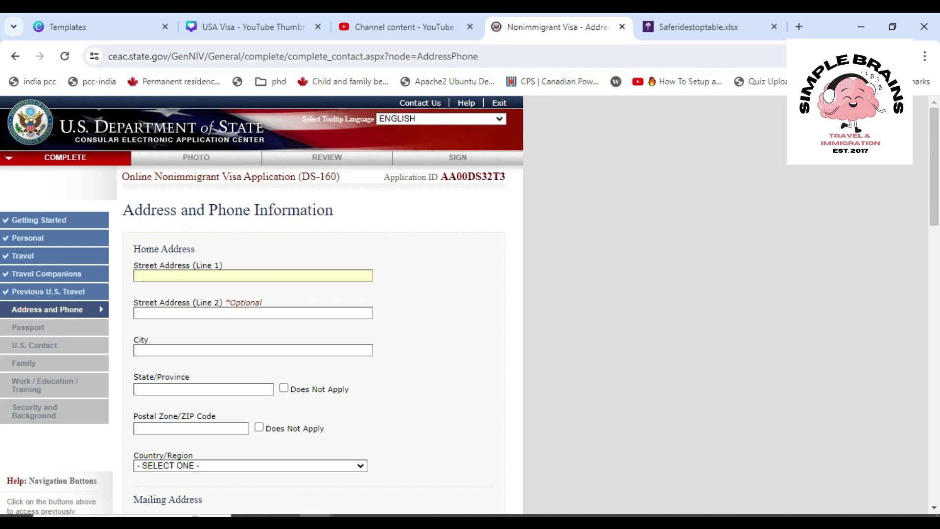
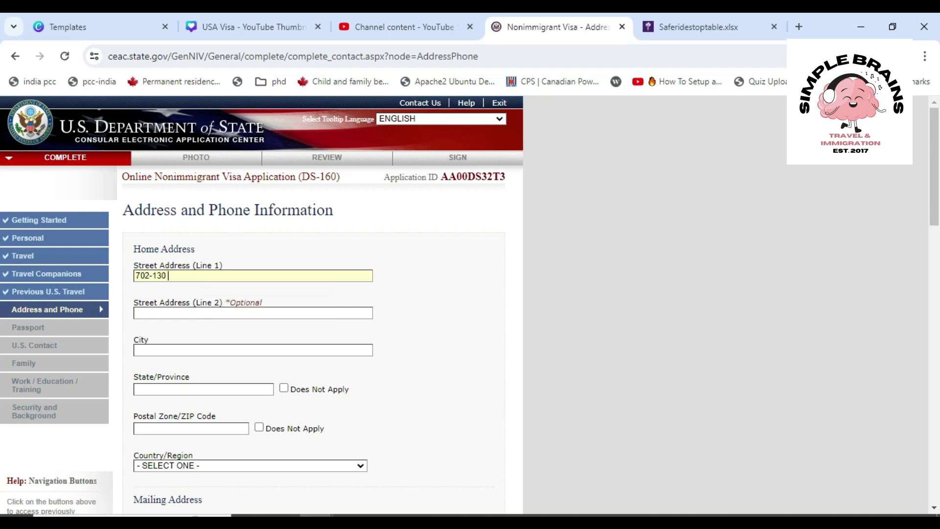
Enter the home street address, city TORONTO, province ONTARIO, and the postal code
click(216, 350)
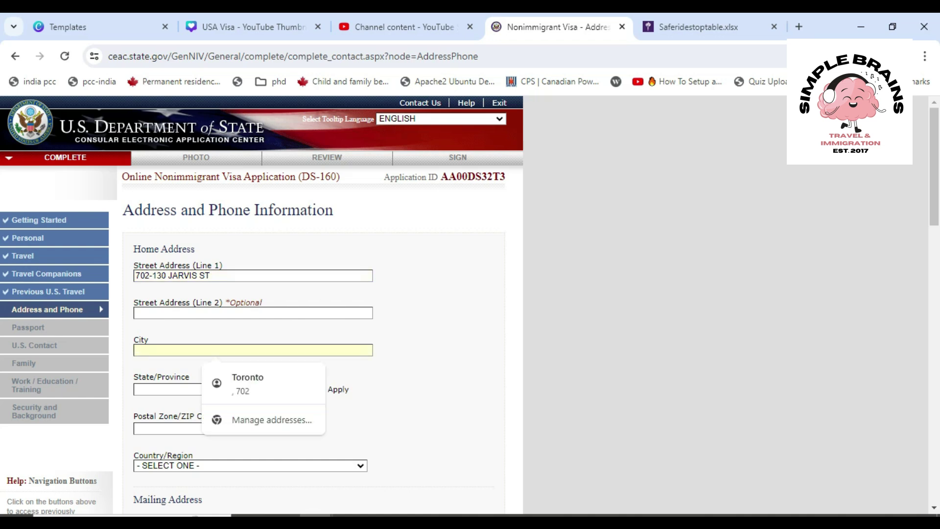
text(TORONTO)
click(203, 389)
text(ONTARIO)
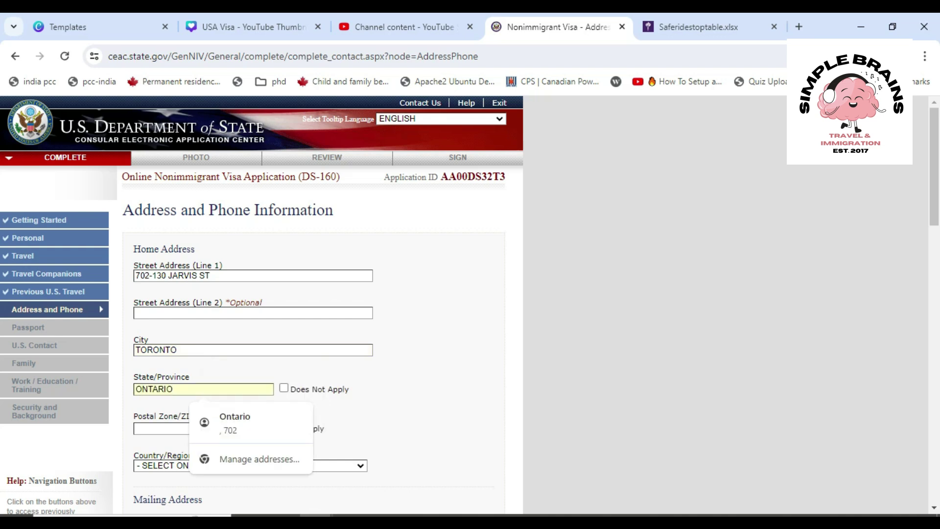
click(191, 429)
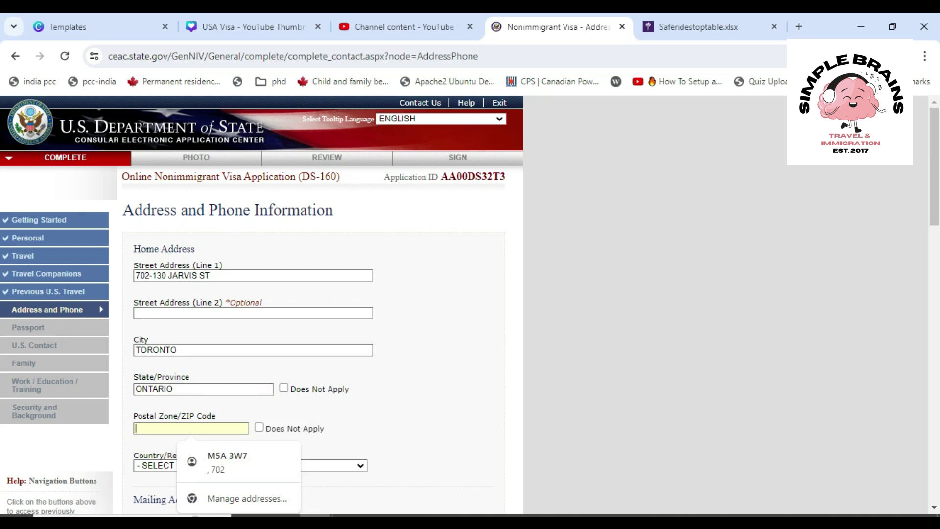
text(M4R 3P)
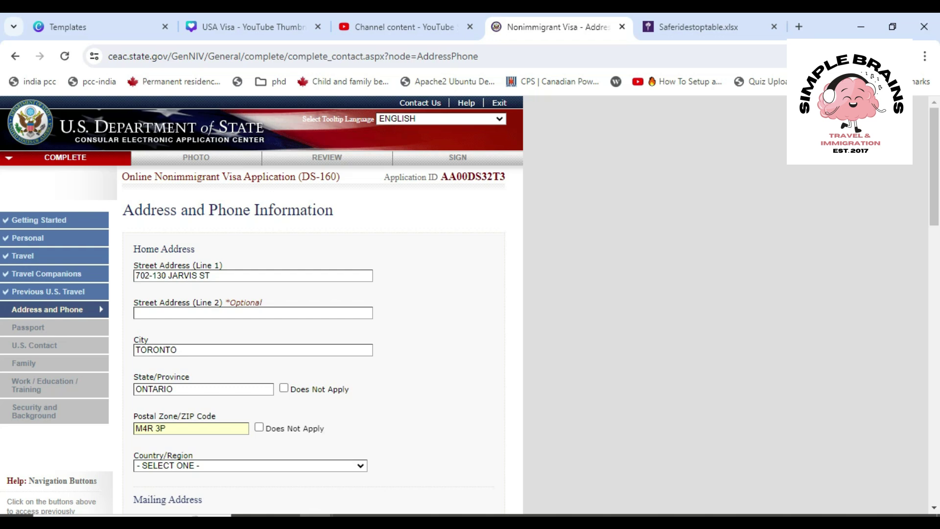
text(W)
Set the home country to CANADA and answer Yes that the mailing address is the same
scroll(314, 303, down, 3)
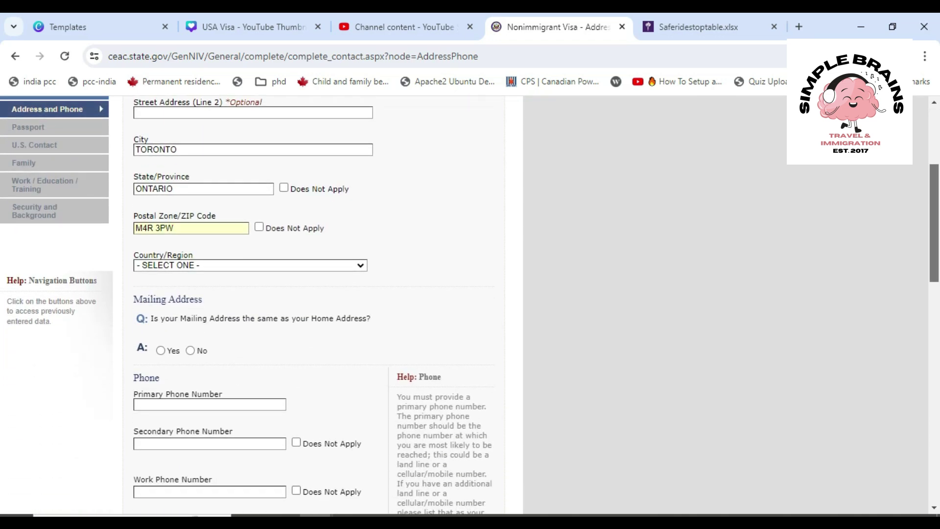
click(251, 266)
text(came)
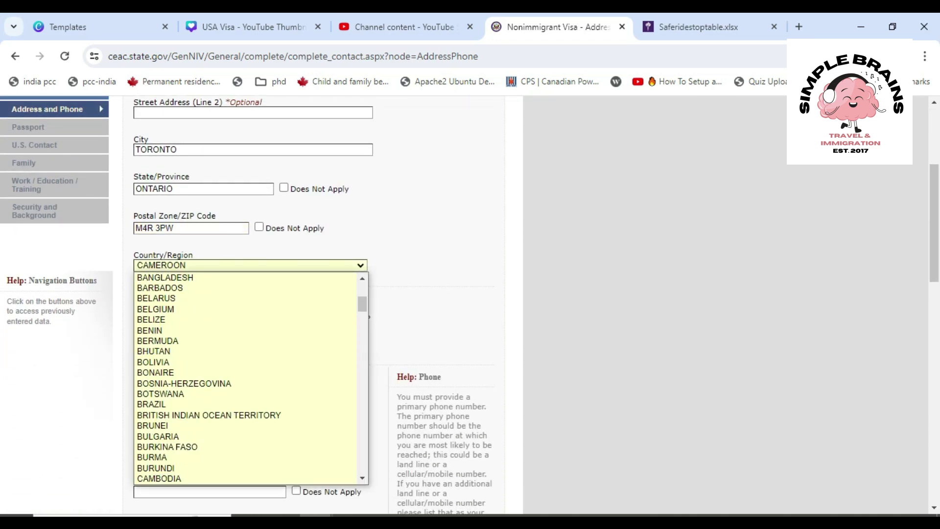
key(Down)
key(Return)
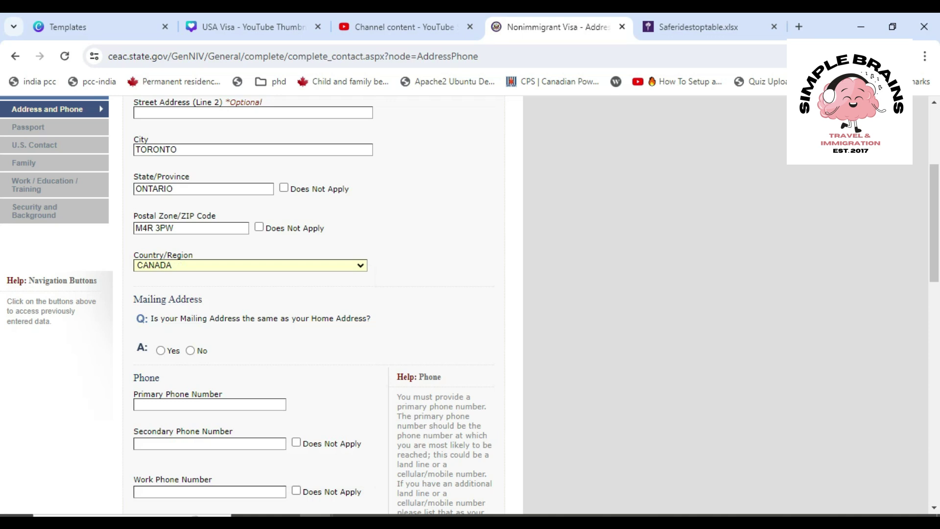
click(161, 351)
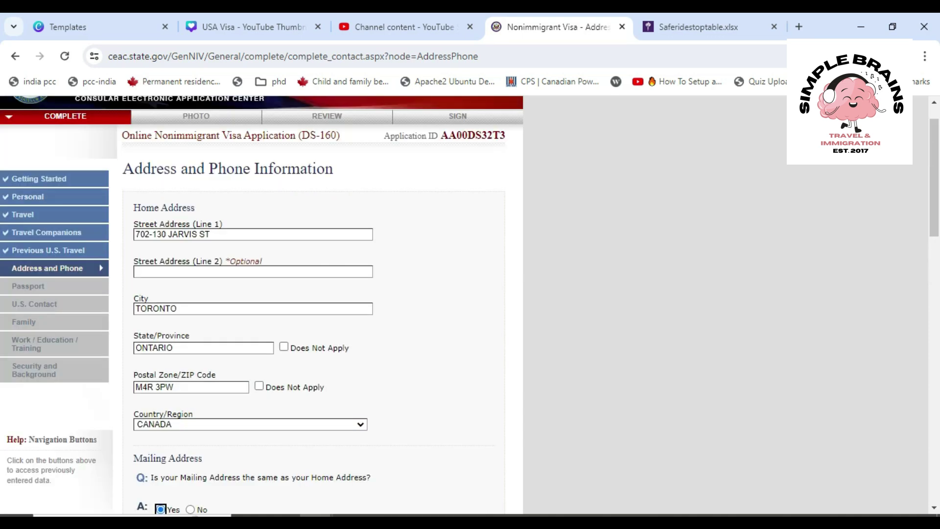
Enter the primary phone number and answer No to using other phone numbers
scroll(314, 303, down, 8)
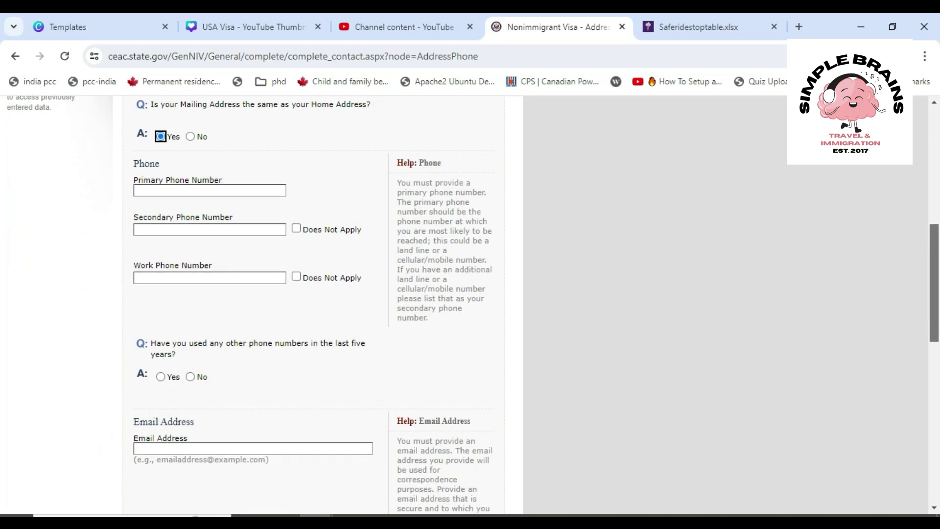
click(209, 191)
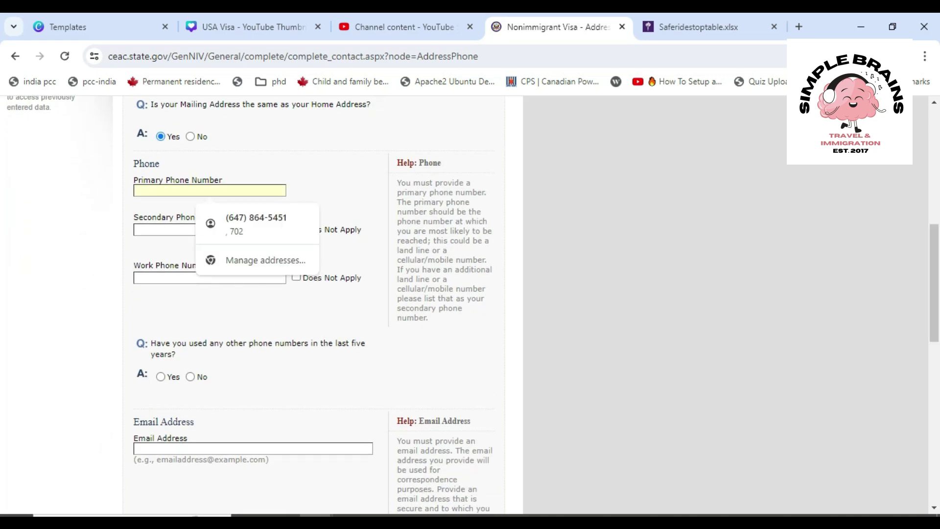
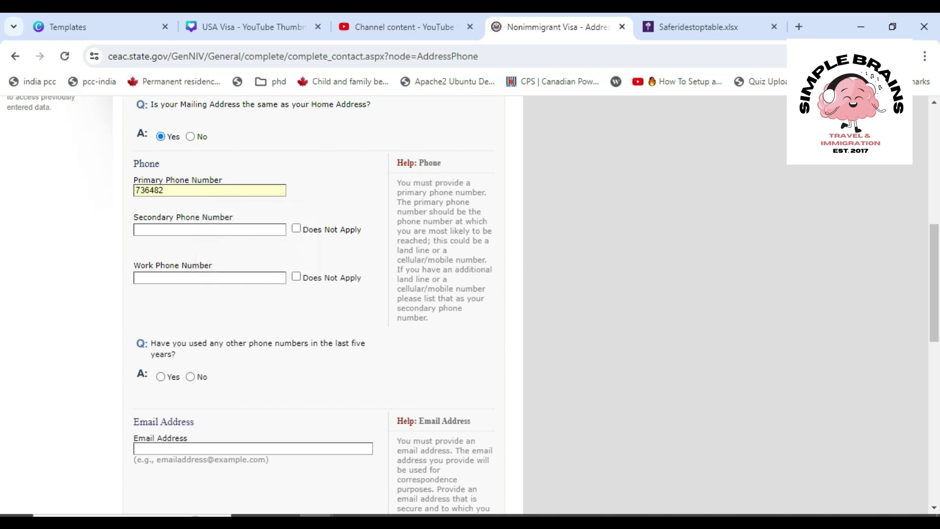
scroll(470, 304, down, 2)
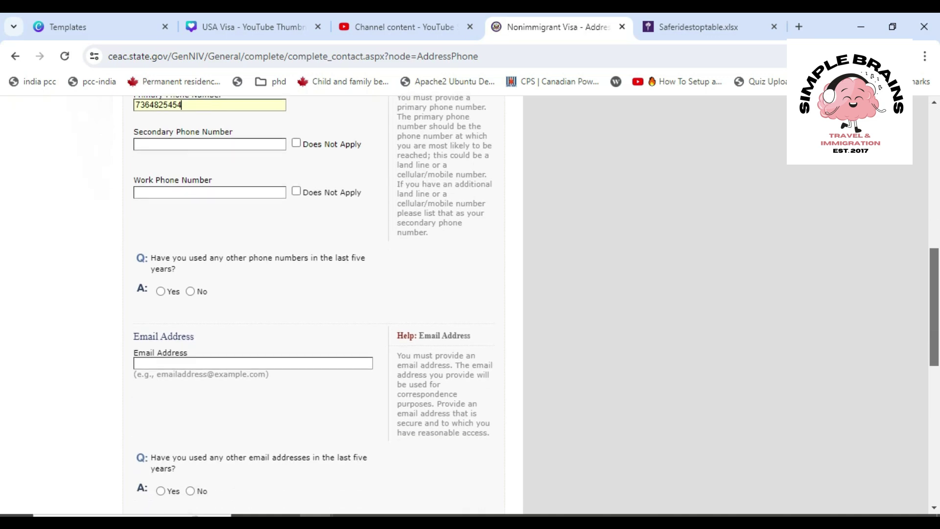
click(190, 292)
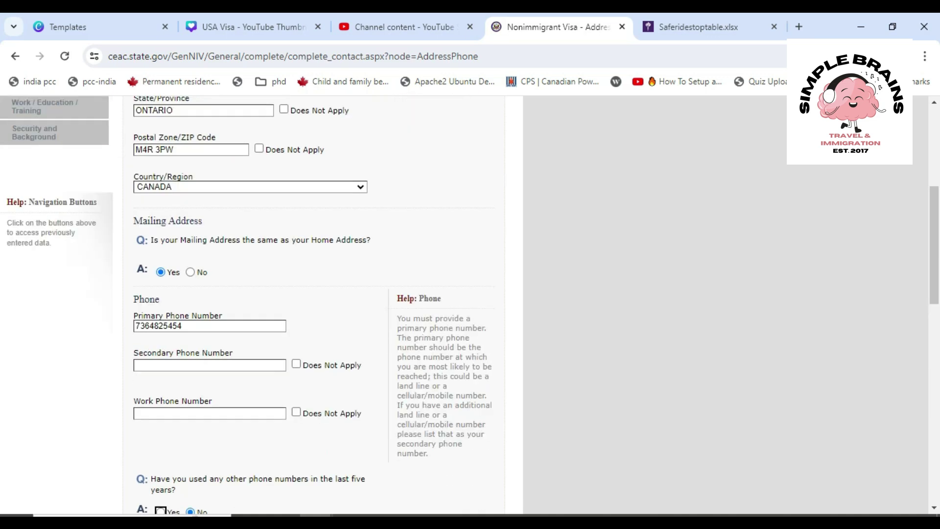
Enter the applicant's e-mail address and answer No to using other e-mail addresses
scroll(313, 303, down, 7)
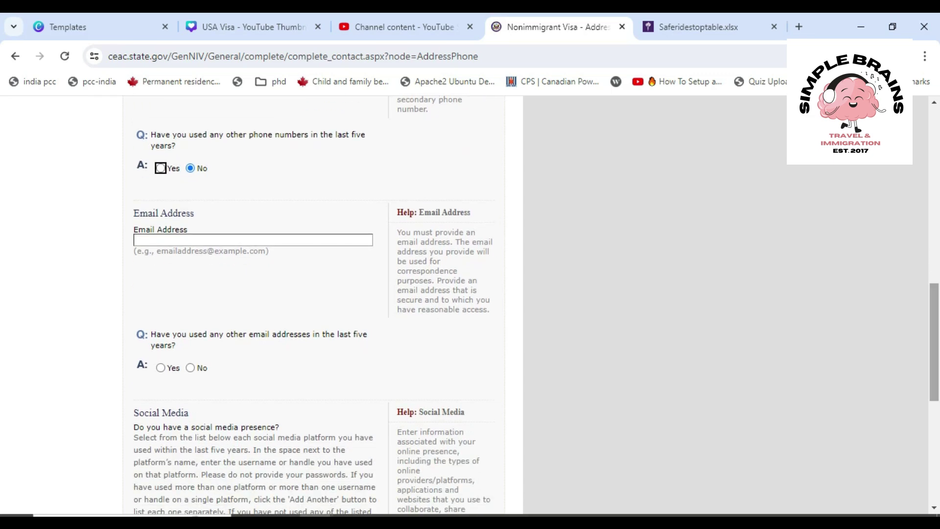
click(146, 240)
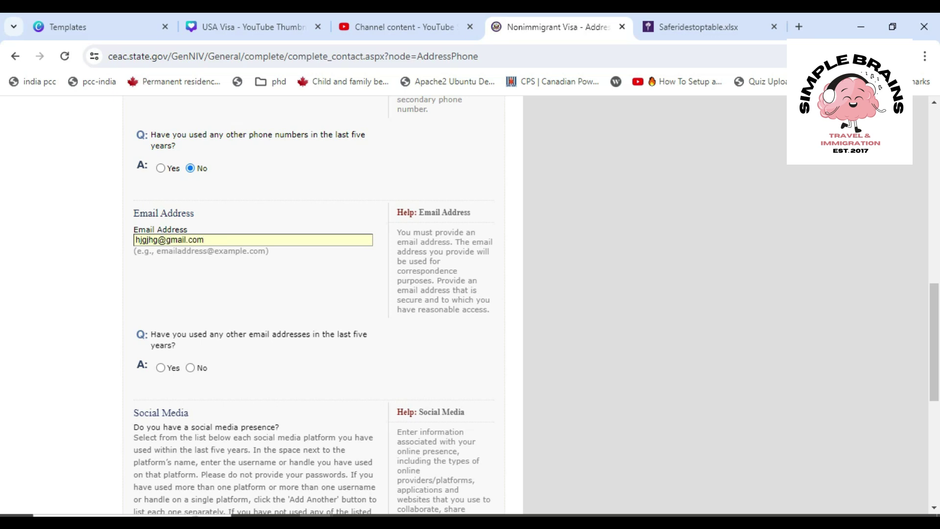
click(191, 368)
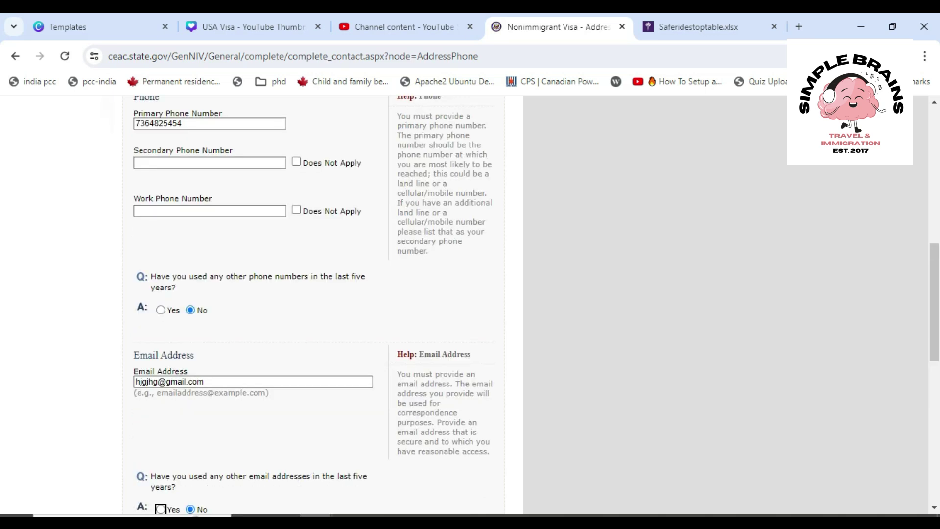
scroll(314, 309, down, 9)
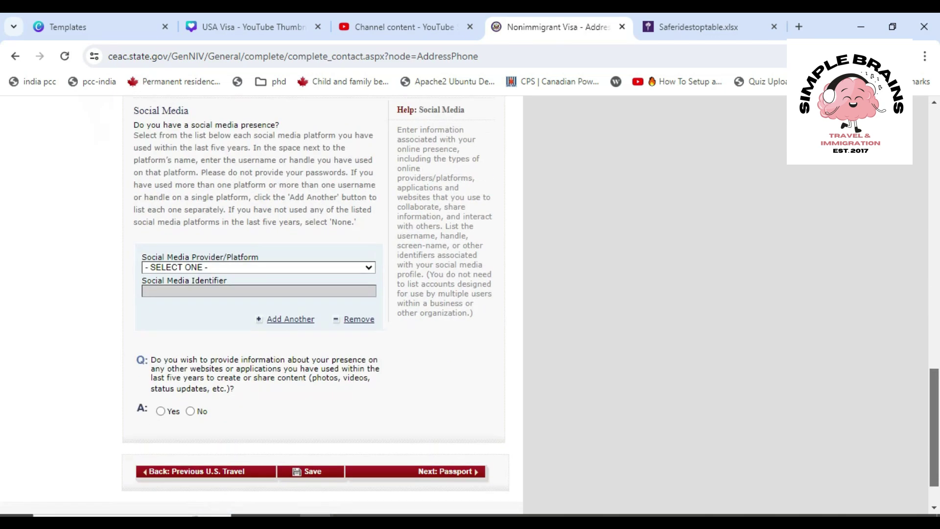
Answer No for presence on other websites or applications, with no social media platform set
click(259, 268)
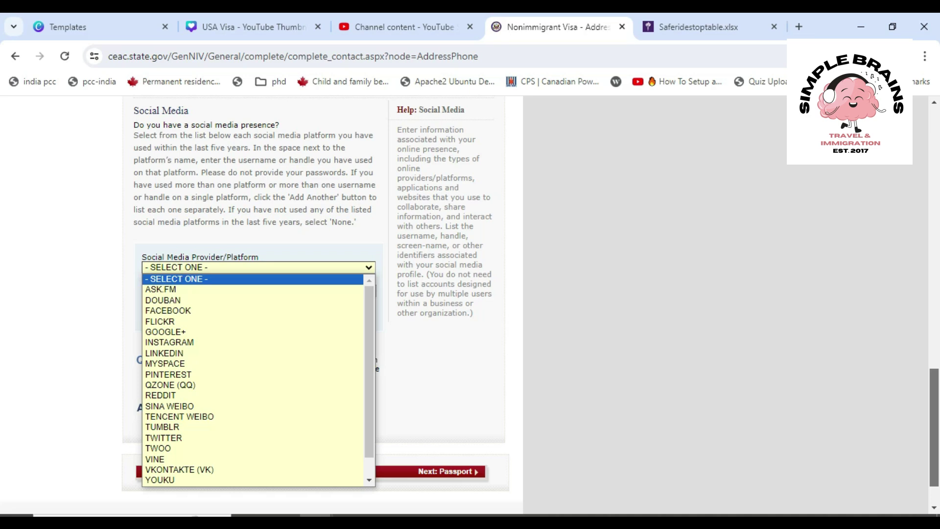
click(168, 311)
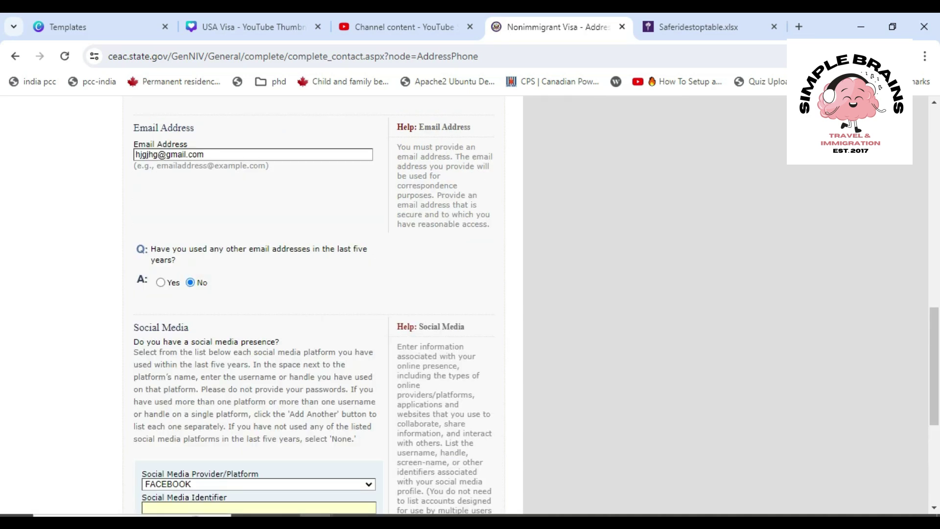
scroll(313, 304, down, 3)
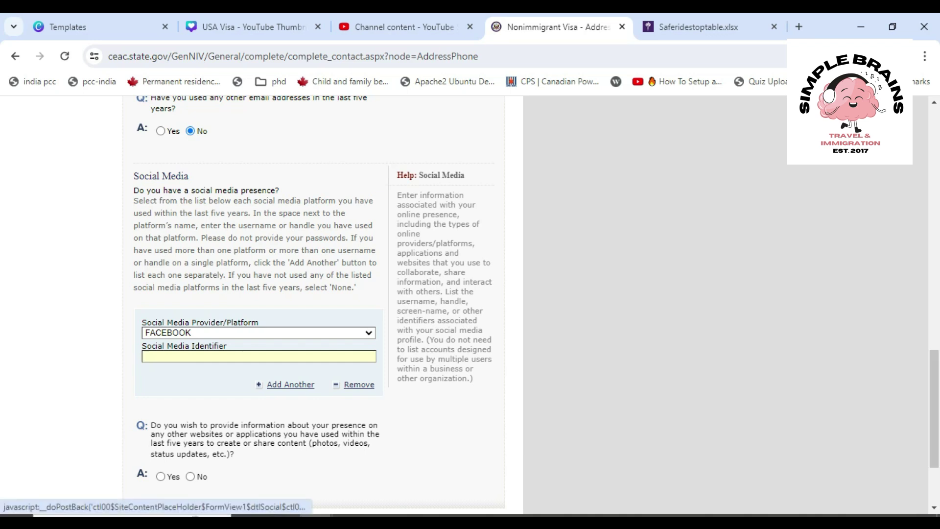
scroll(368, 391, down, 1)
scroll(313, 304, down, 2)
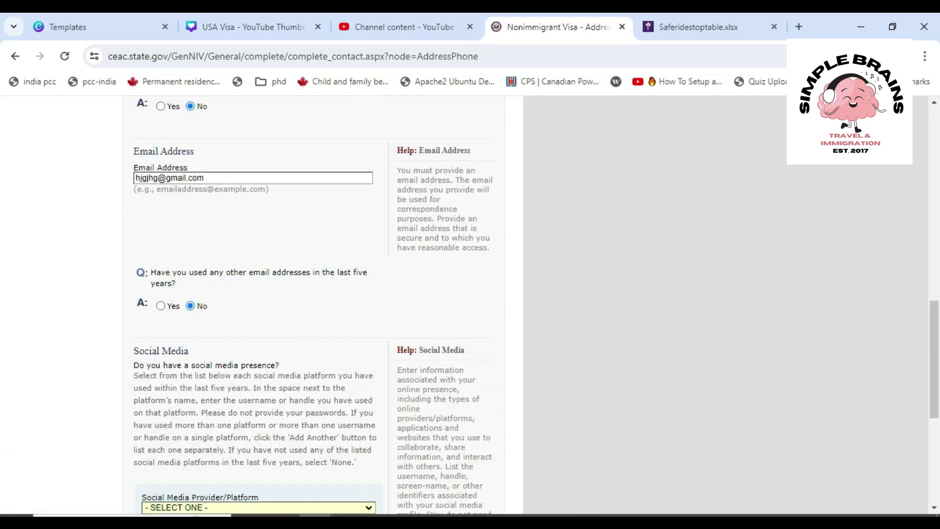
scroll(313, 303, down, 5)
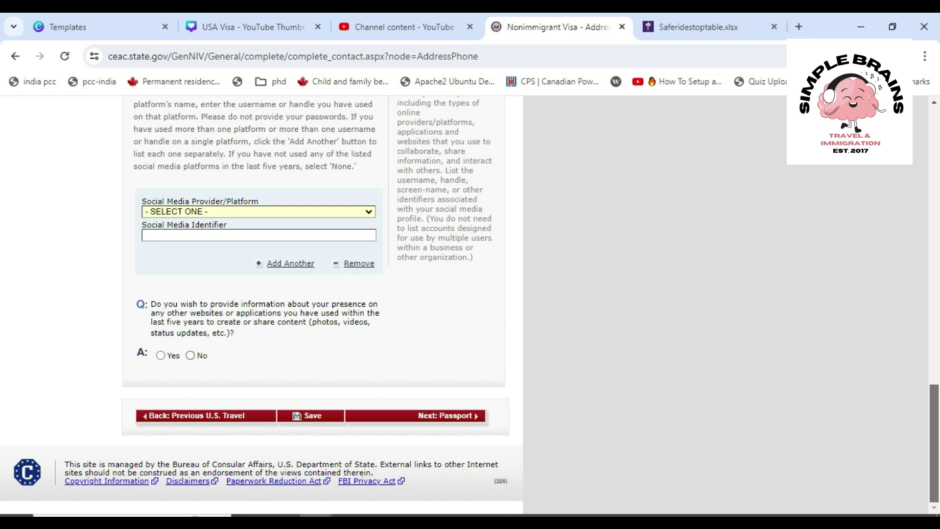
click(190, 355)
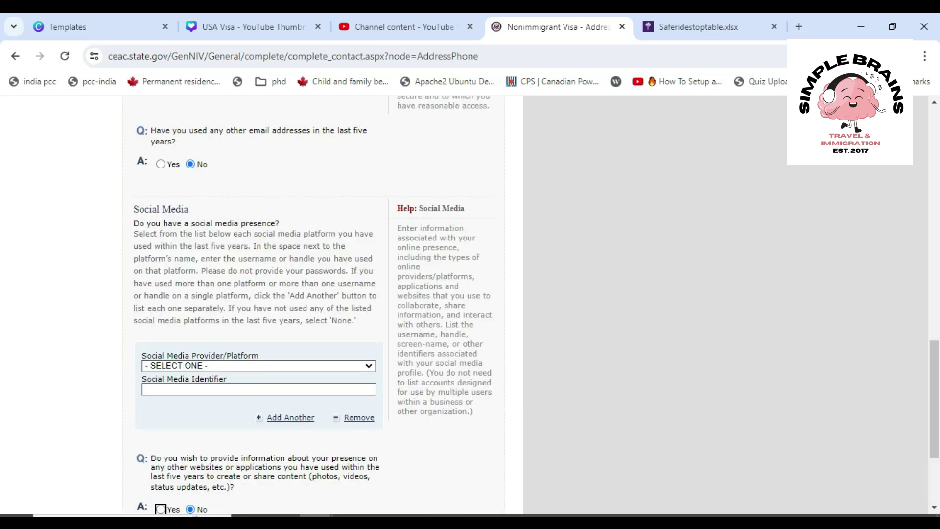
scroll(313, 304, down, 3)
Submit the Address and Phone page toward Passport and review the validation errors
click(448, 416)
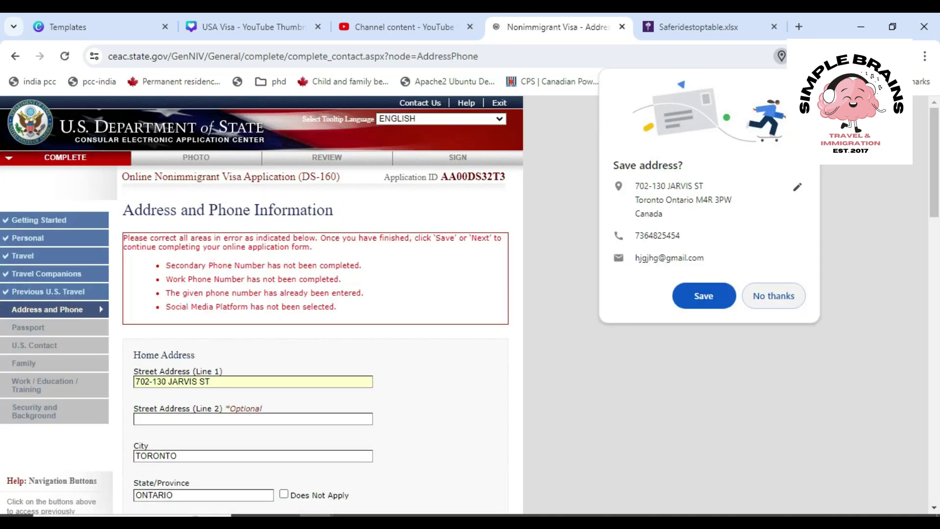
scroll(314, 304, down, 3)
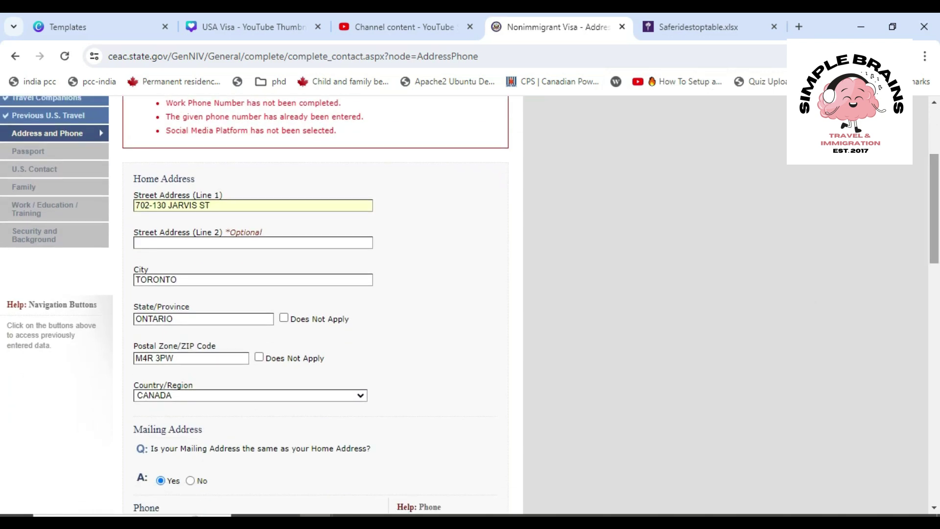
scroll(313, 304, up, 1)
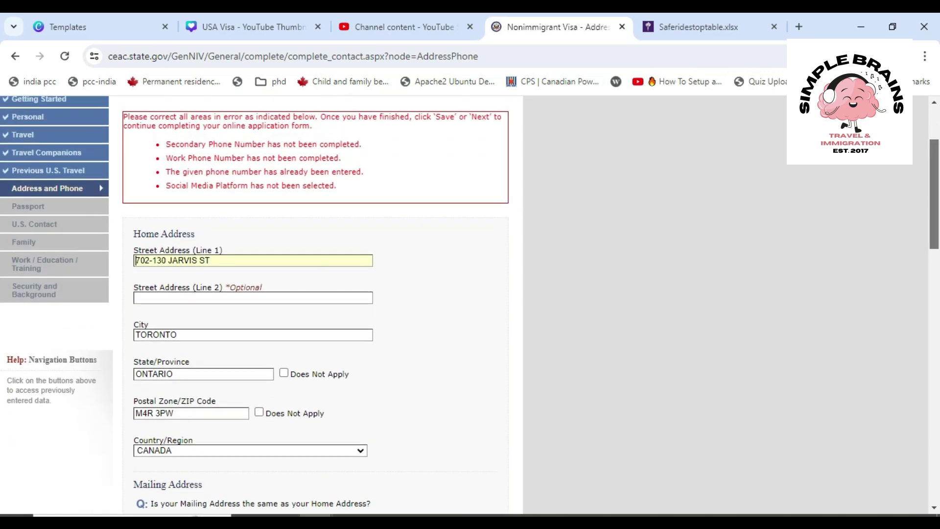
scroll(314, 304, down, 1)
scroll(314, 304, up, 4)
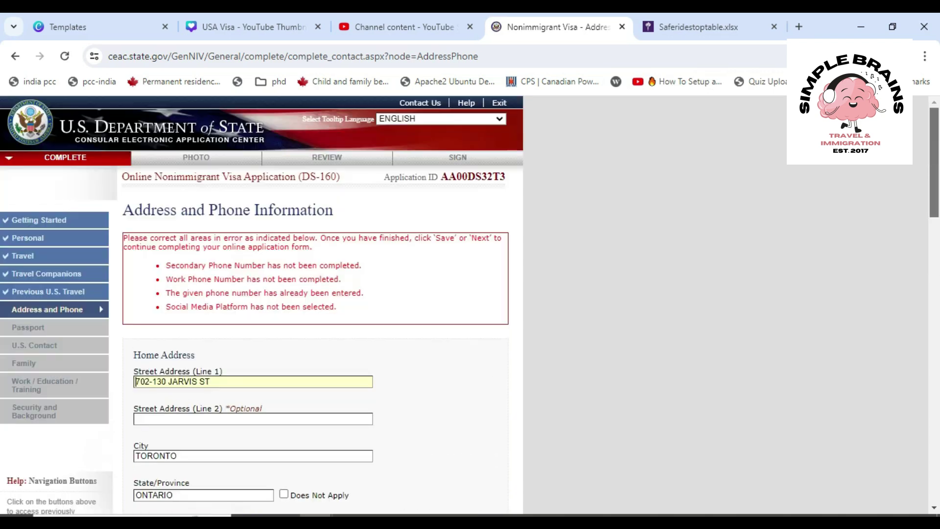
scroll(314, 303, down, 10)
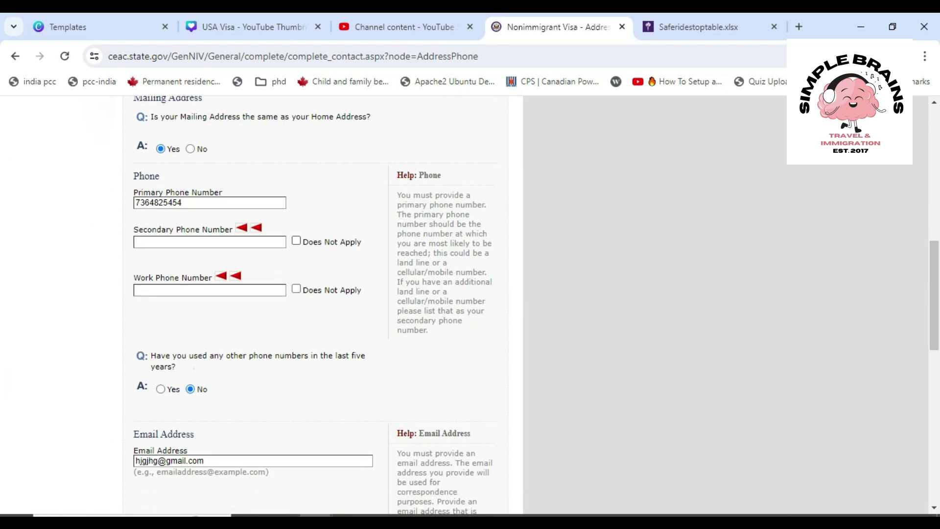
Mark Secondary and Work Phone Number as Does Not Apply and resubmit the page
click(296, 241)
click(296, 289)
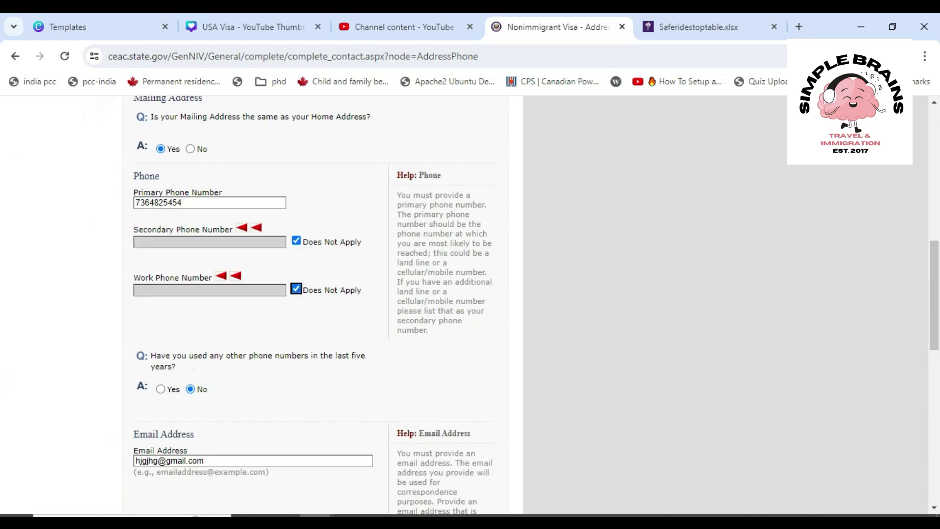
scroll(313, 303, down, 4)
scroll(316, 303, down, 4)
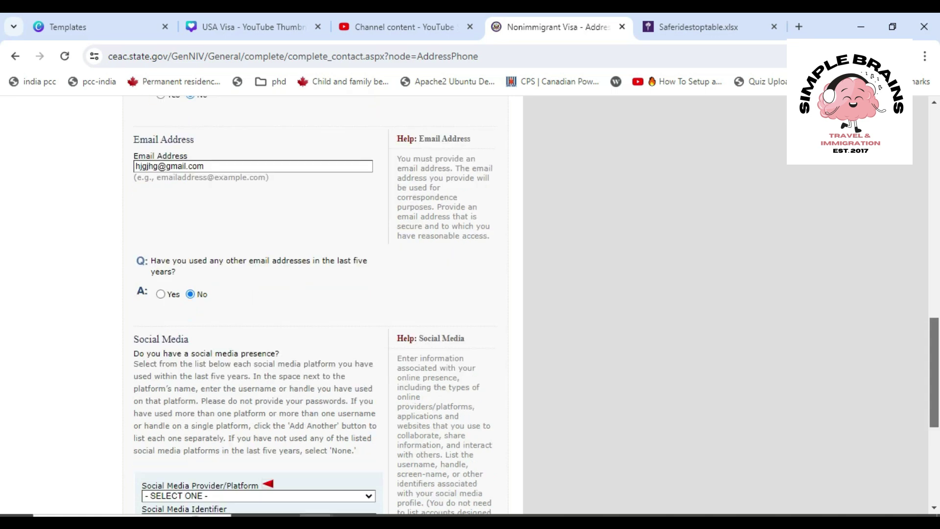
drag(934, 420, 935, 448)
click(431, 413)
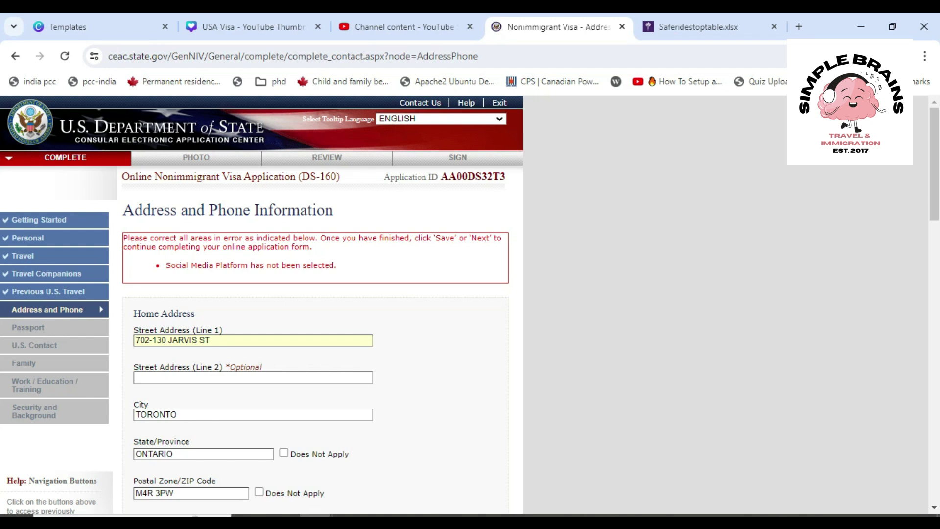
Select NONE in Social Media Provider/Platform and advance with Next: Passport
drag(934, 164, 934, 430)
click(314, 269)
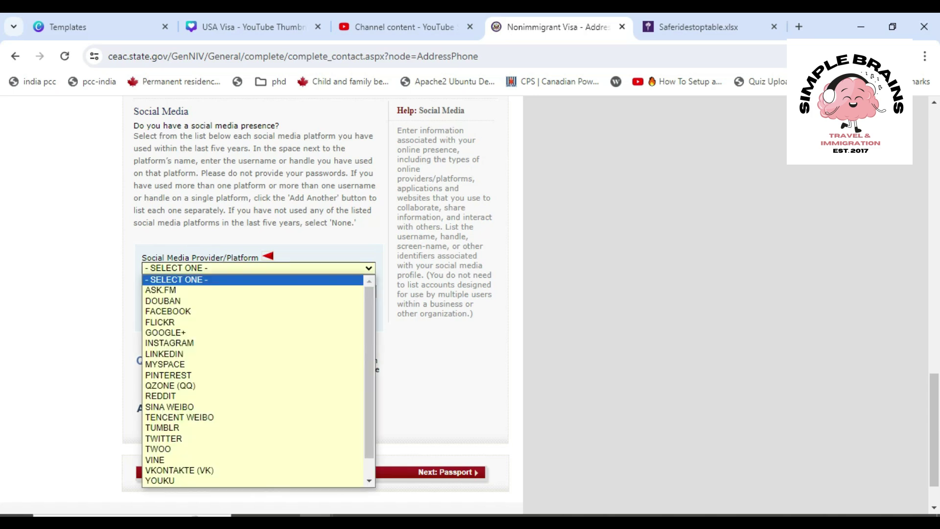
scroll(253, 381, down, 1)
scroll(253, 381, up, 1)
scroll(253, 381, down, 1)
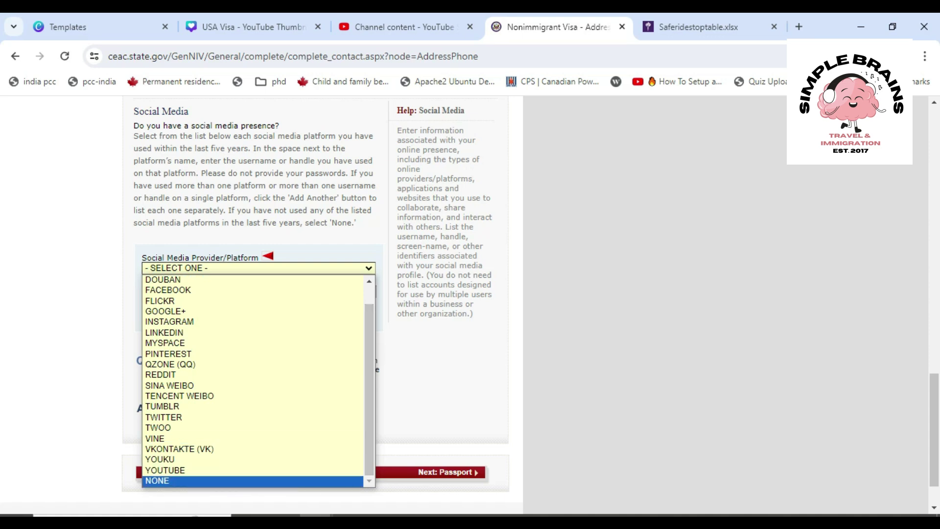
click(253, 480)
scroll(316, 304, down, 6)
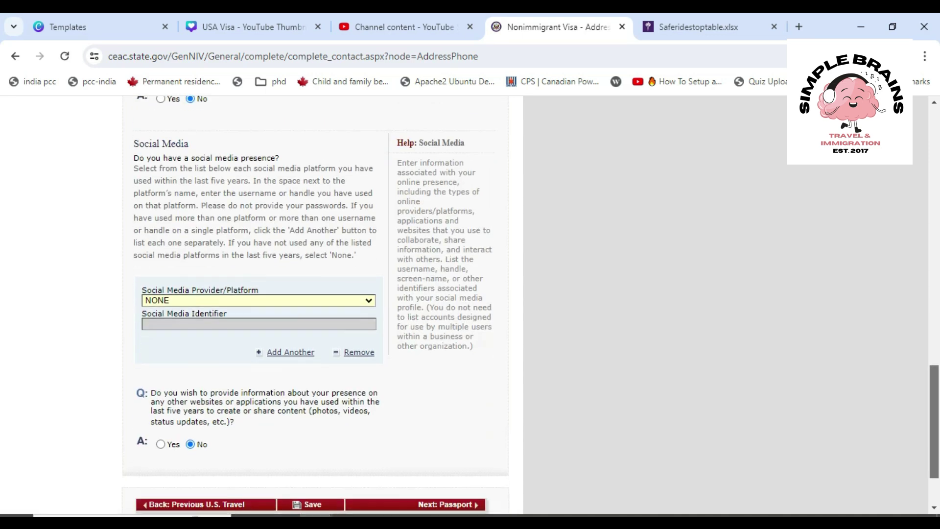
click(446, 416)
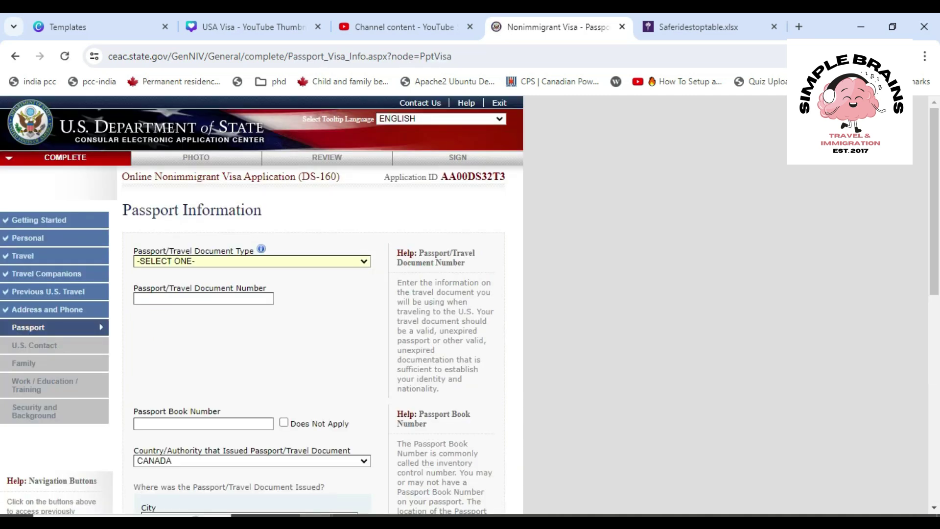
Set the passport document type to REGULAR and enter the passport number
scroll(470, 304, down, 2)
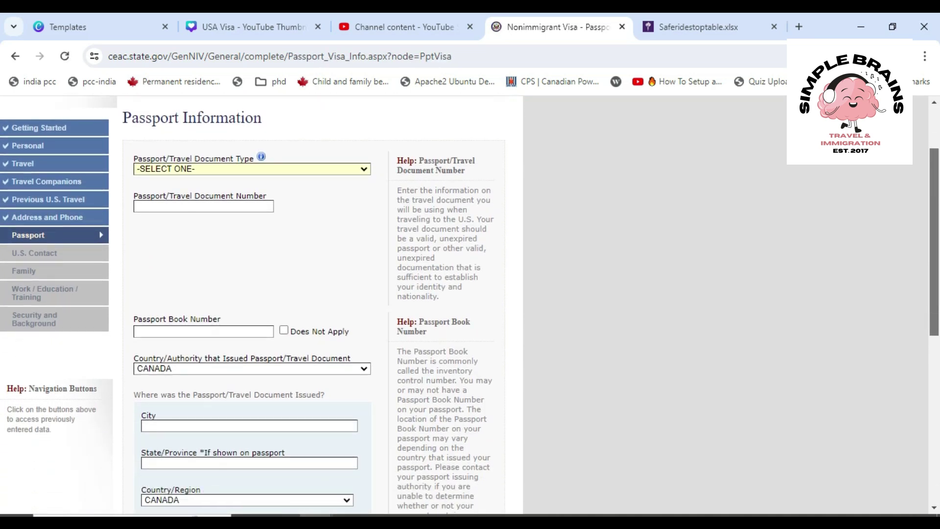
click(269, 157)
click(265, 169)
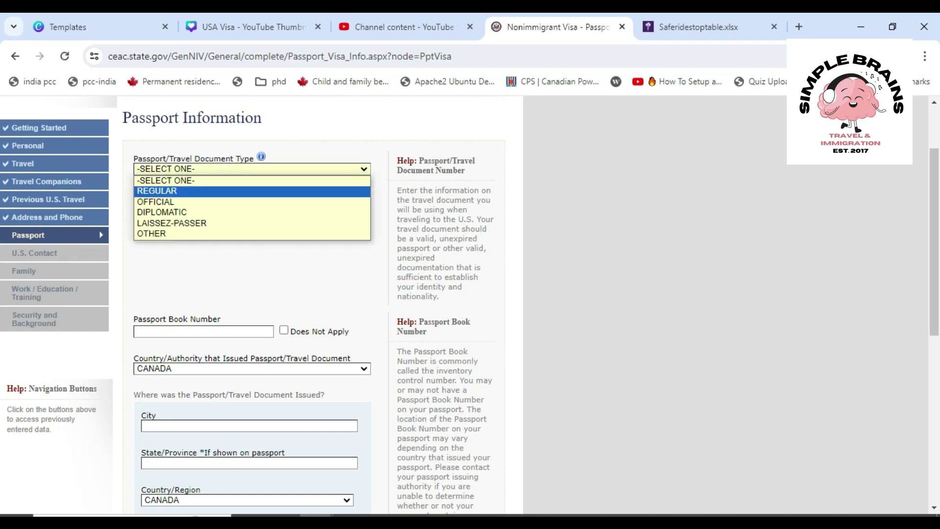
click(252, 191)
click(203, 299)
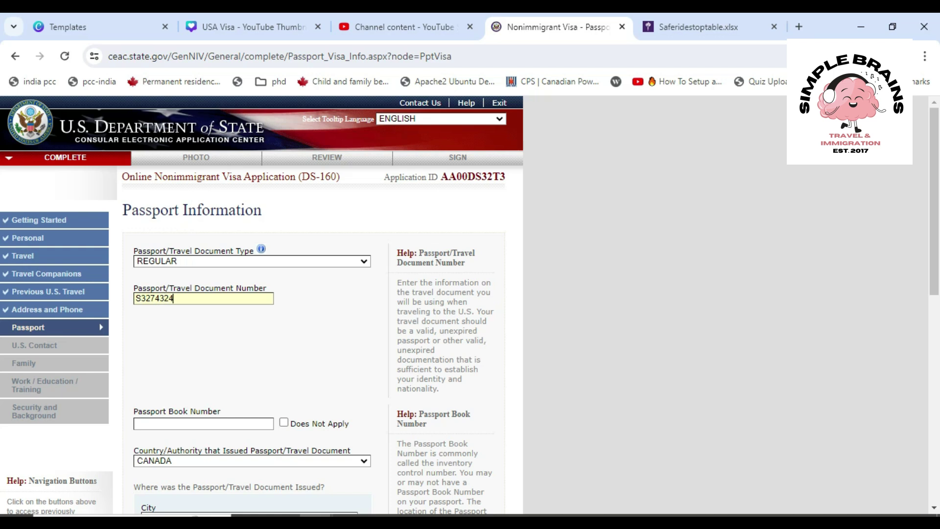
Mark Passport Book Number as Does Not Apply and set the issuing city to TORONTO, ONTARIO
scroll(313, 304, down, 3)
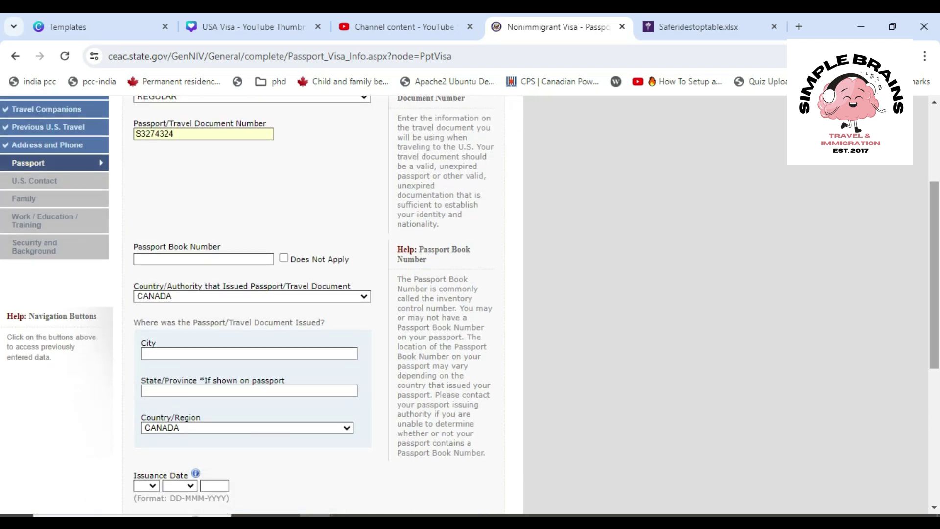
click(283, 258)
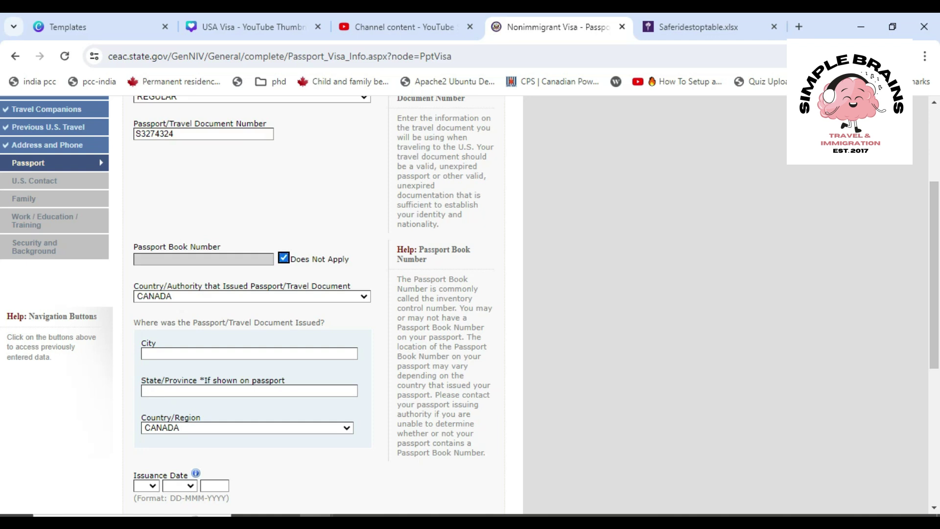
scroll(313, 304, down, 2)
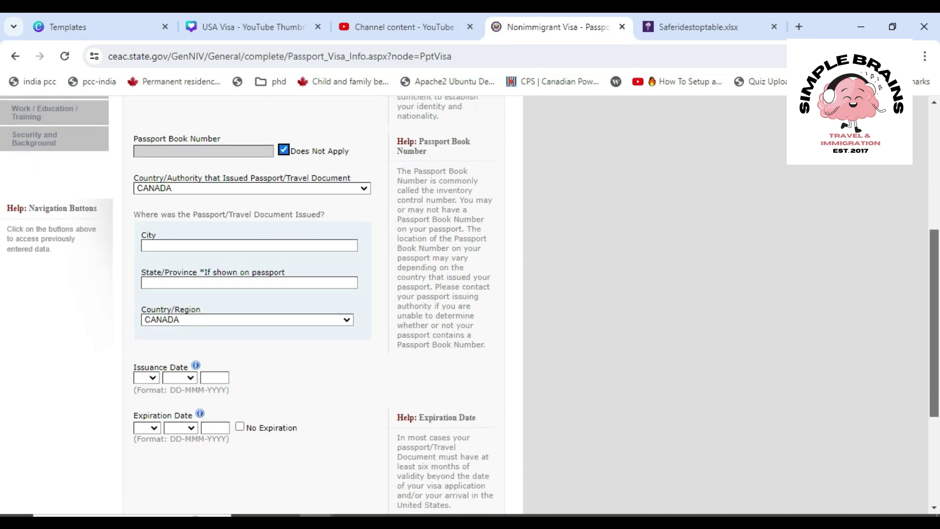
click(250, 245)
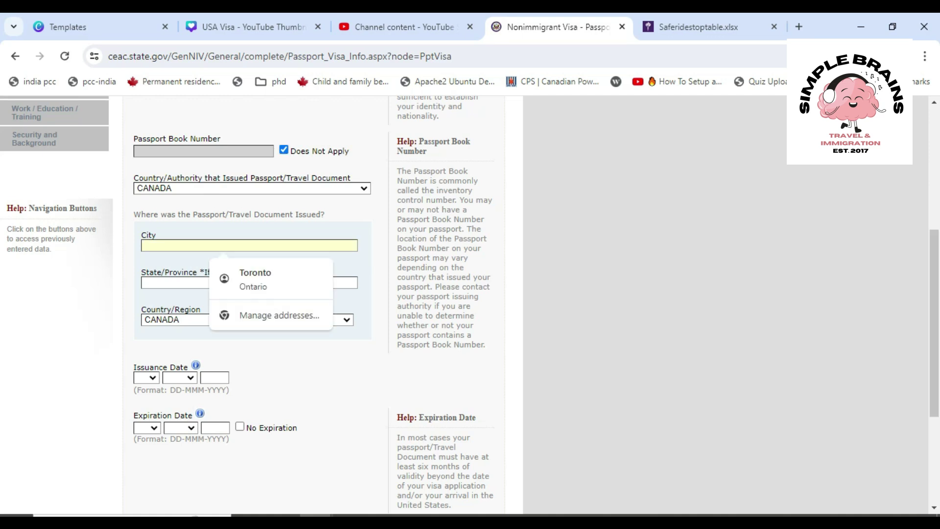
key(Down)
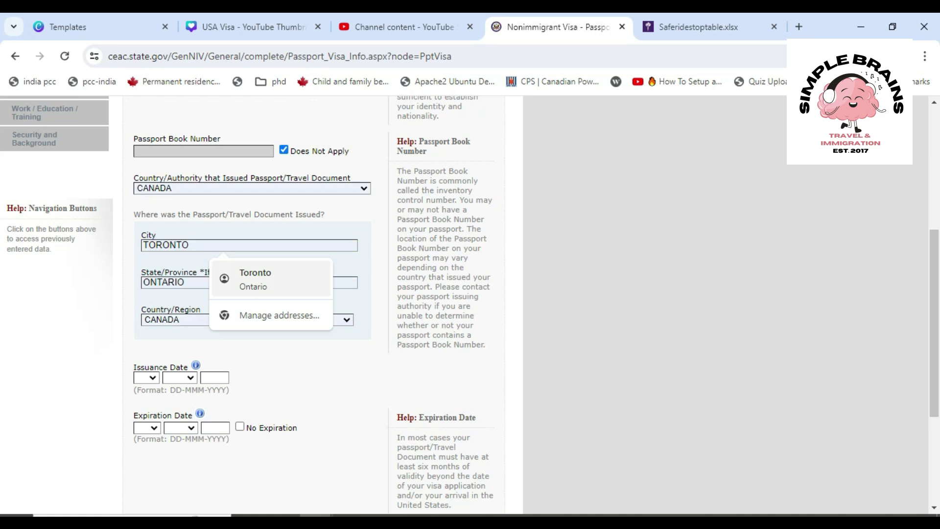
key(Return)
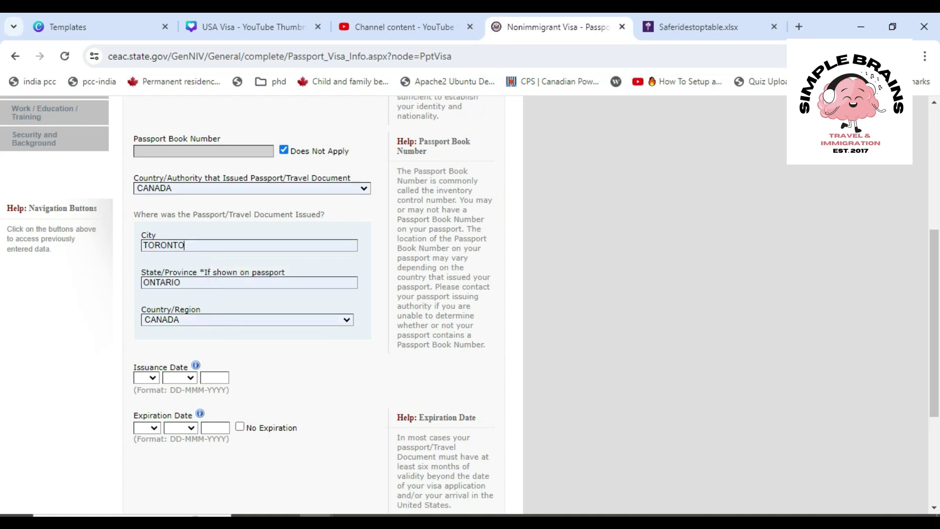
Set the passport issuance date to 15 NOV 2019 and expiration date to 12 OCT 2029
click(146, 378)
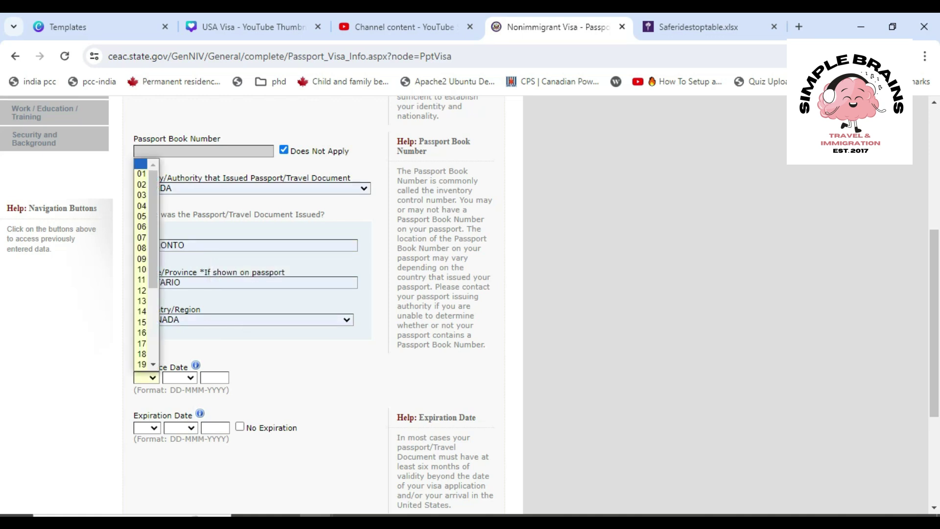
click(142, 323)
click(180, 378)
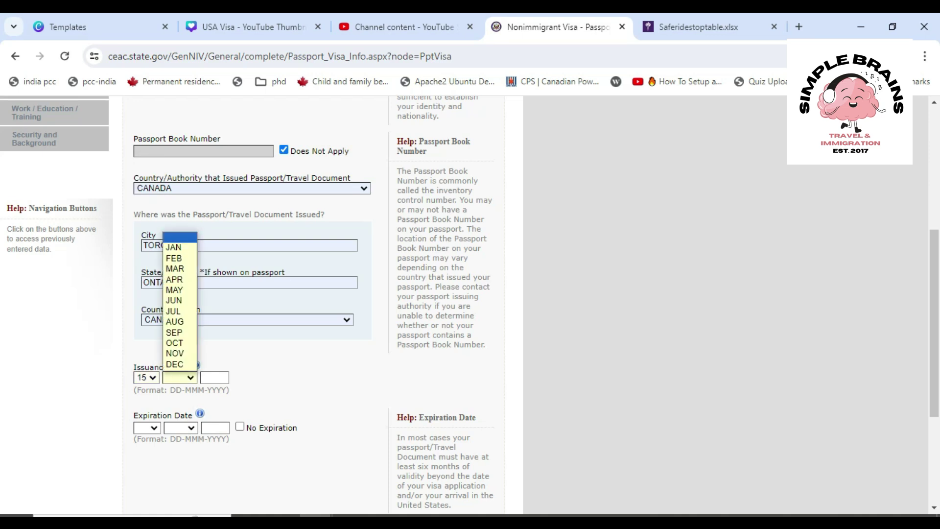
click(175, 353)
click(215, 378)
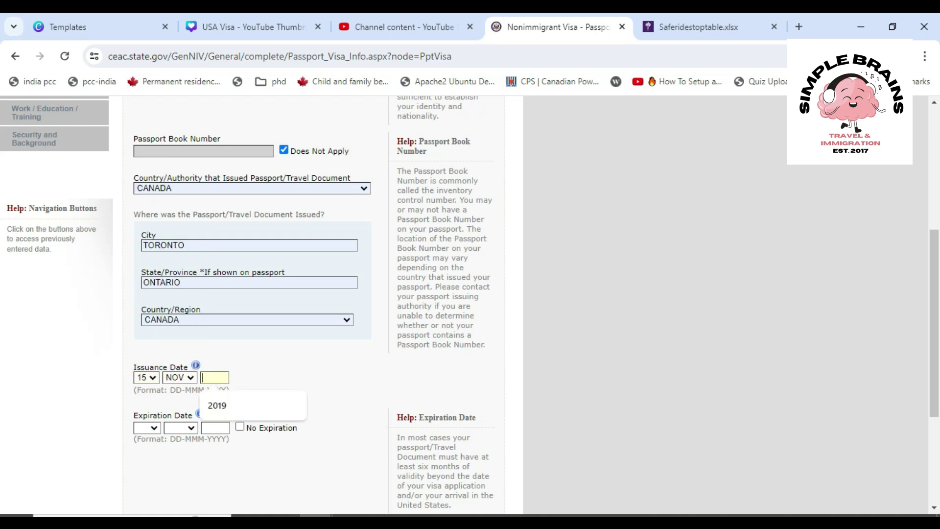
click(217, 406)
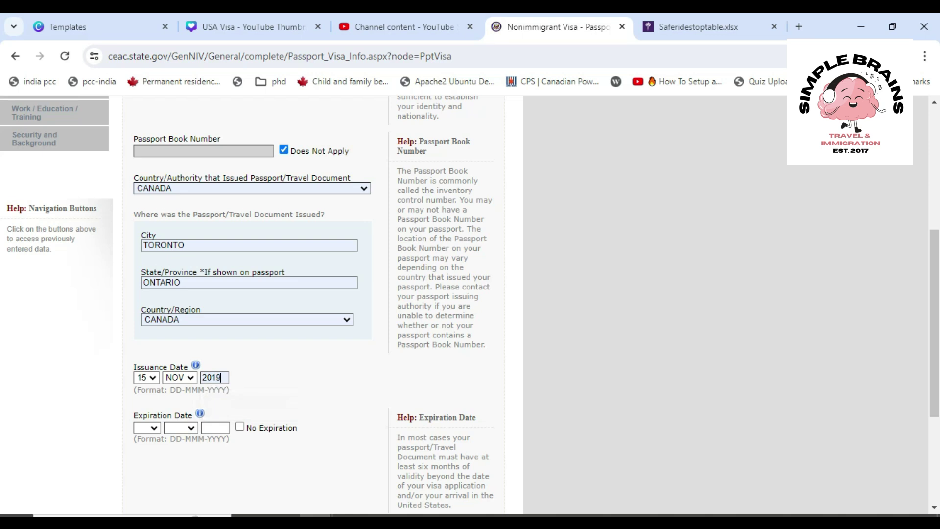
click(147, 427)
click(141, 340)
click(181, 428)
click(180, 404)
click(215, 428)
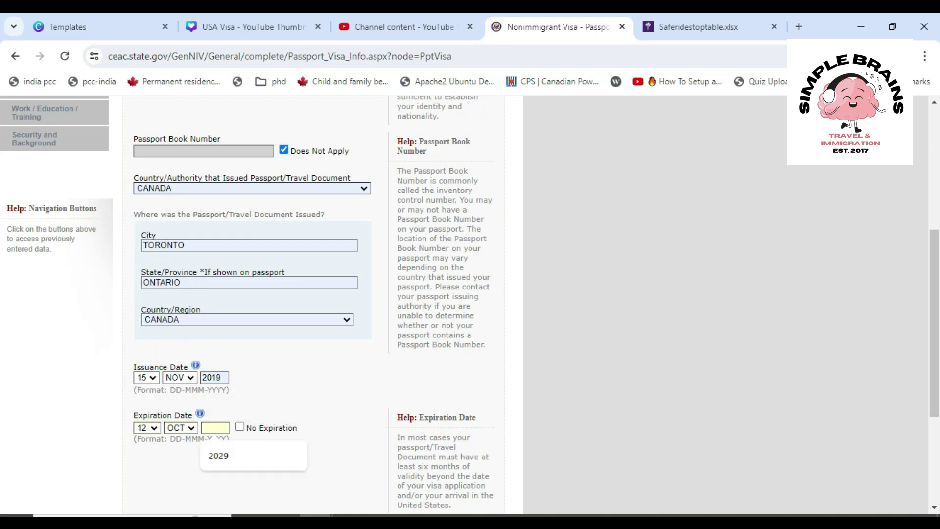
click(219, 456)
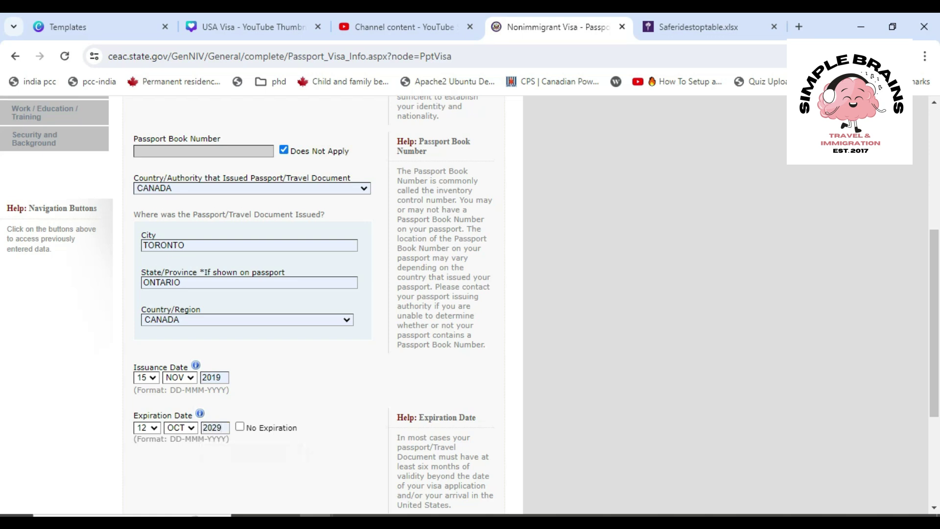
Answer No to ever losing a passport and submit with Next: U.S. Contact
scroll(314, 304, down, 2)
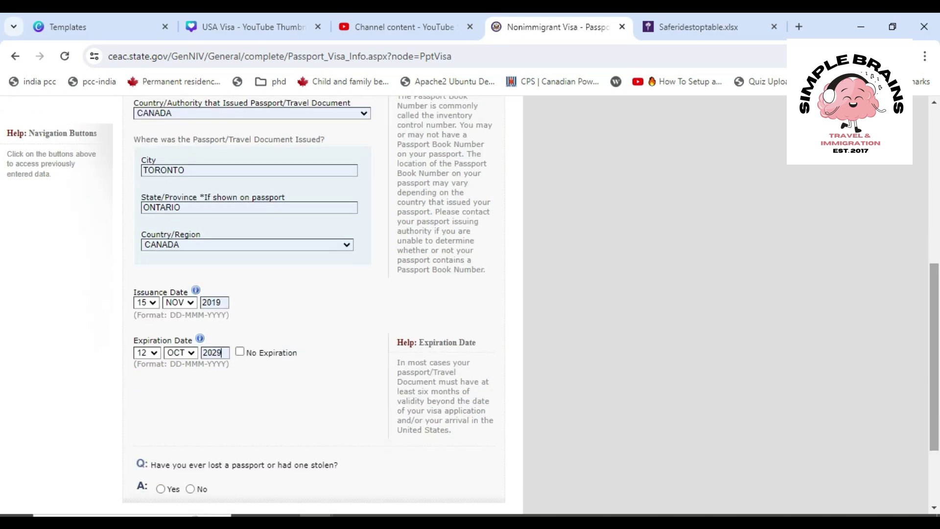
scroll(313, 304, down, 3)
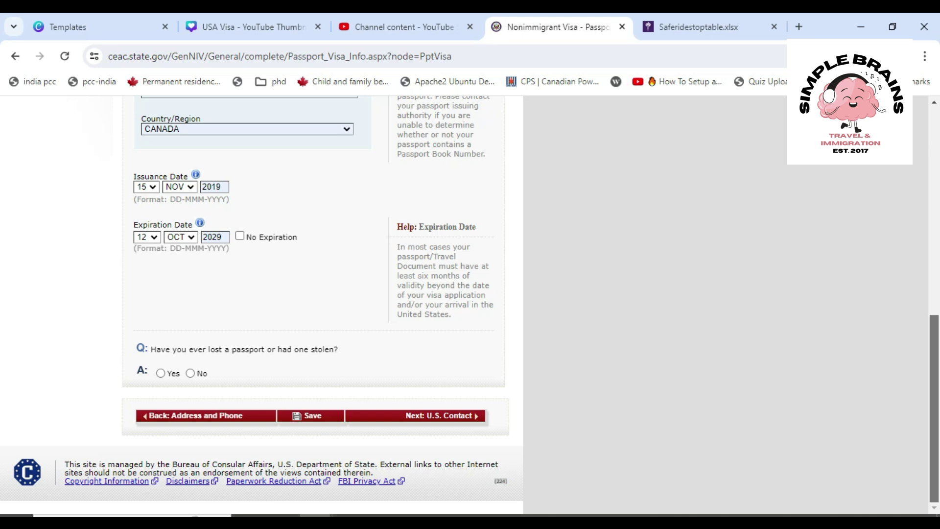
click(190, 373)
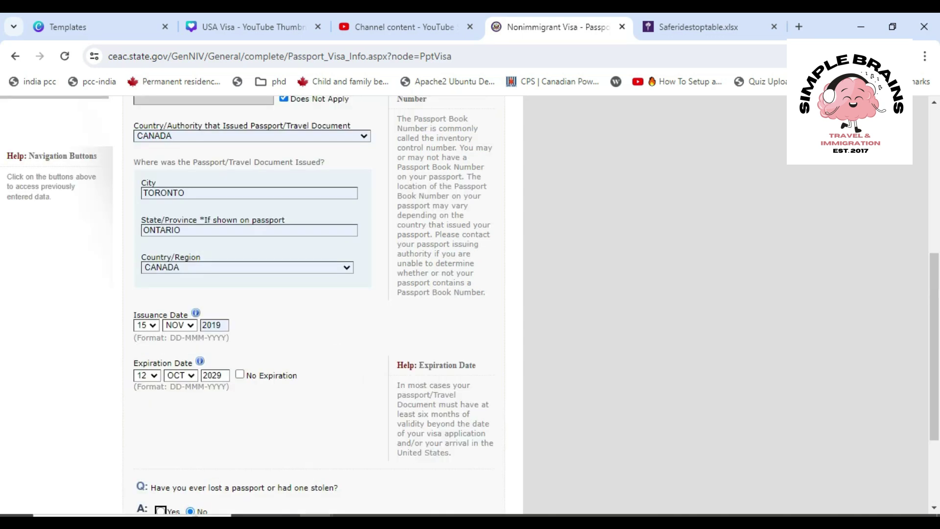
scroll(313, 294, down, 3)
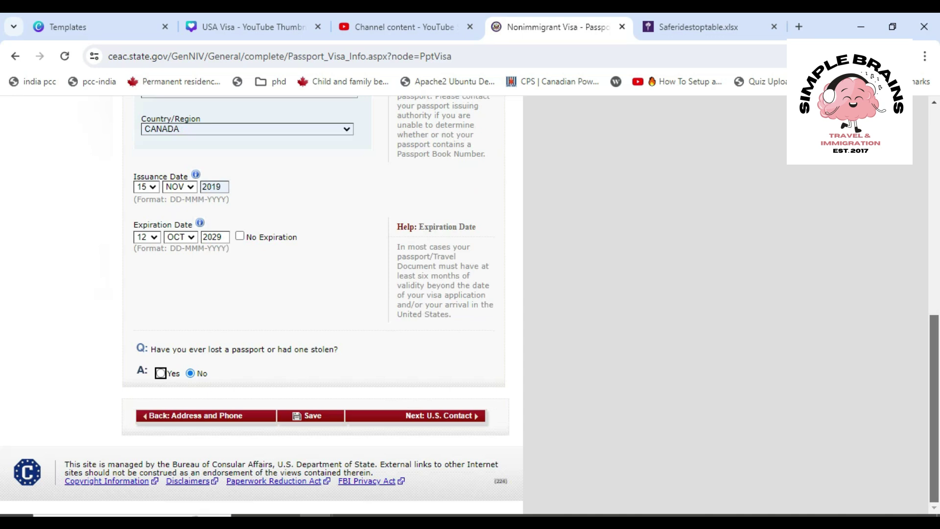
click(415, 415)
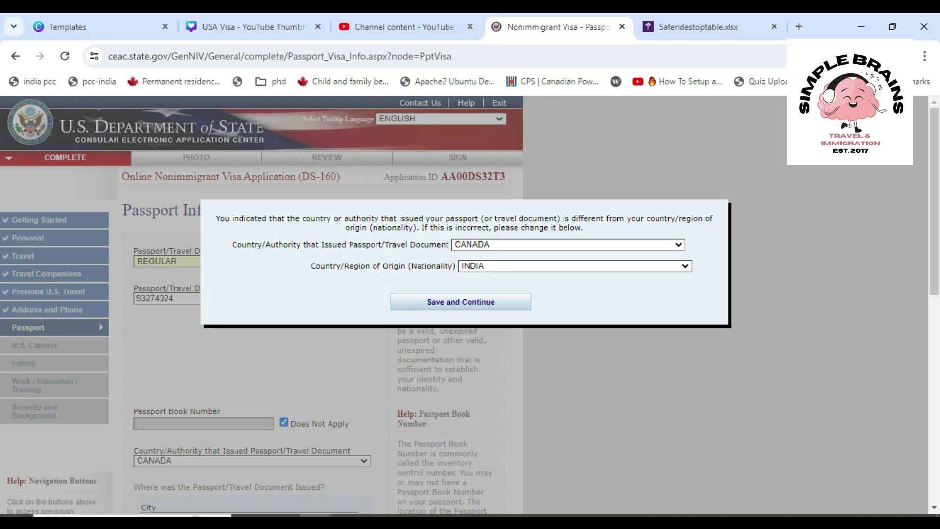
In the mismatch dialog, change the passport's issuing country from CANADA to INDIA
click(568, 244)
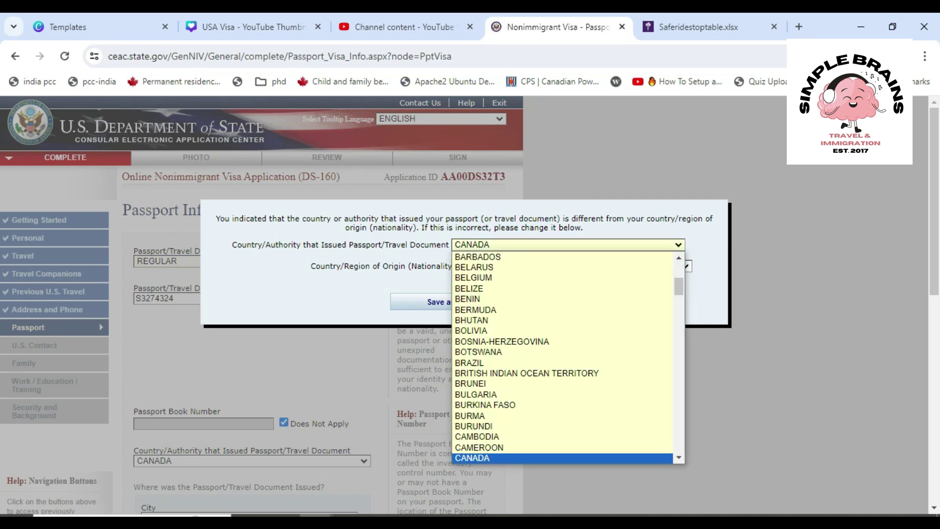
key(Return)
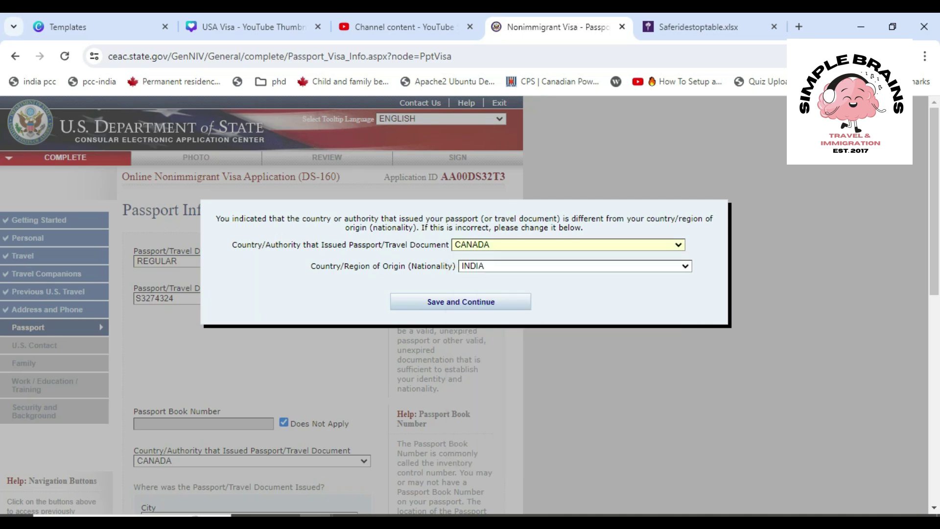
key(alt+Down)
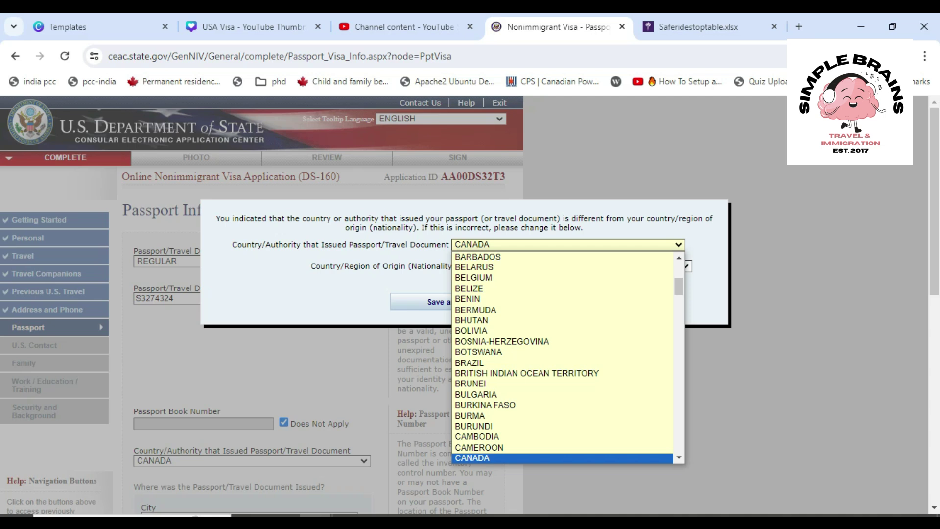
text(india)
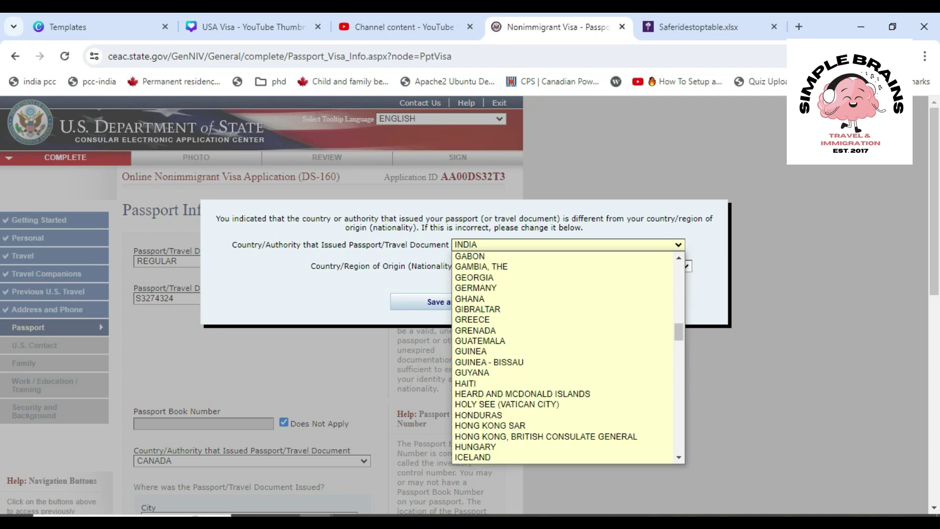
key(Return)
key(Return)
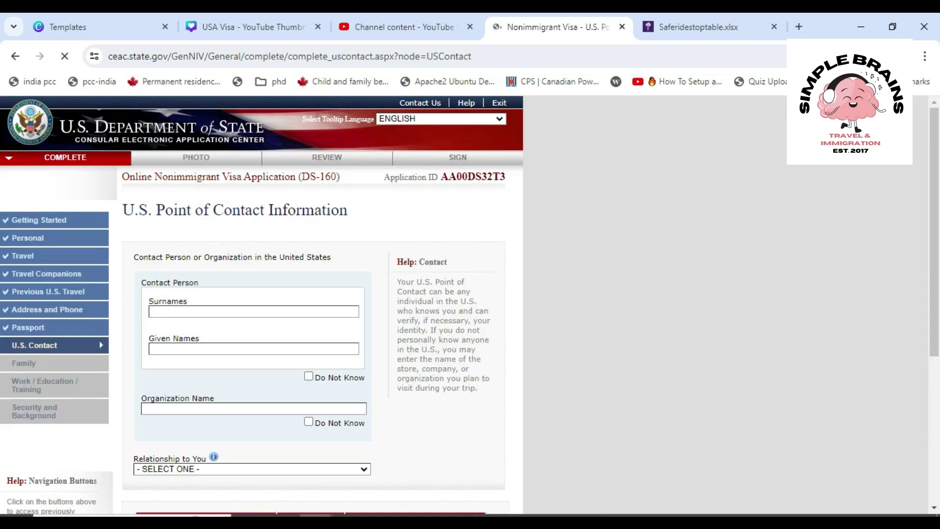
Tick Do Not Know for the contact person, then switch it to Organization Name instead
scroll(470, 304, down, 3)
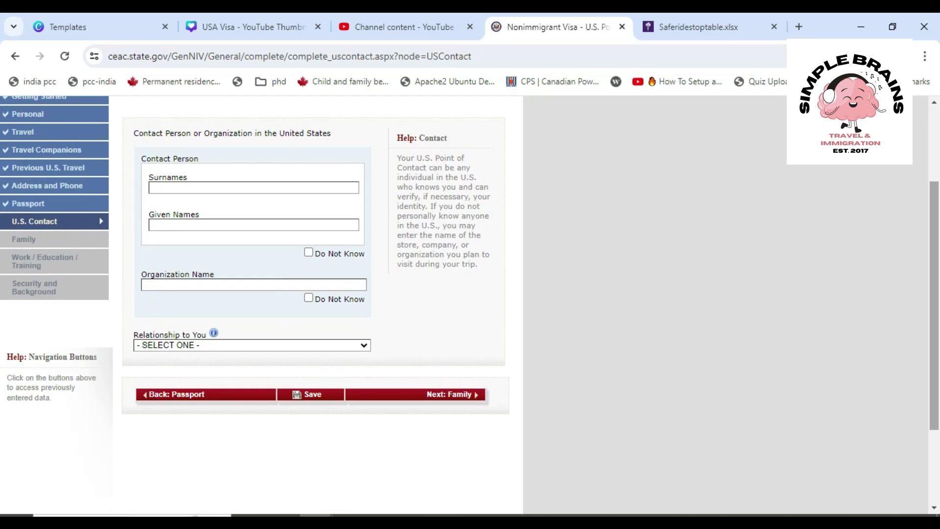
drag(176, 134, 334, 133)
click(334, 134)
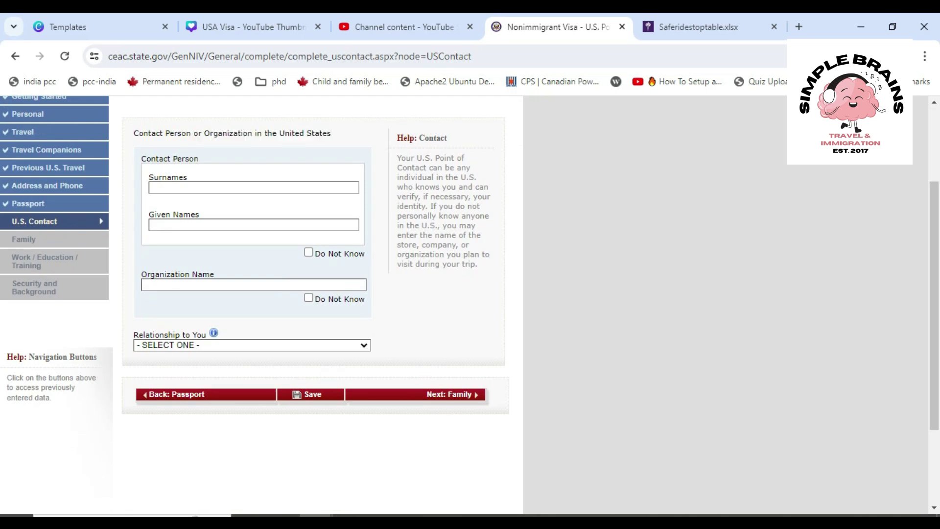
click(254, 188)
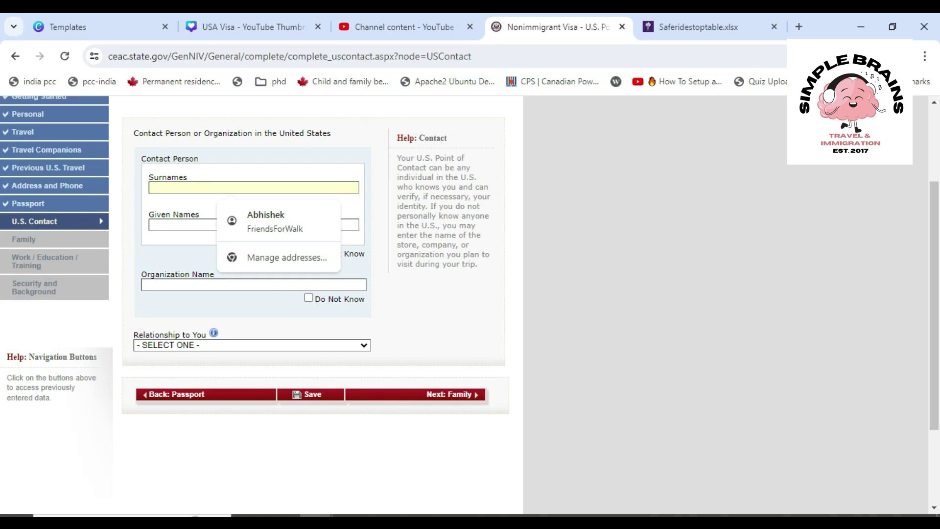
click(199, 159)
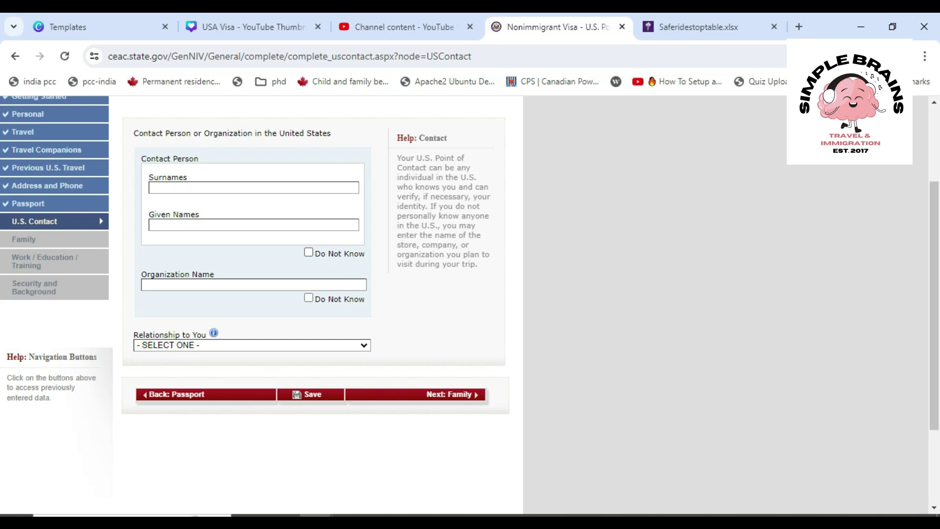
click(308, 252)
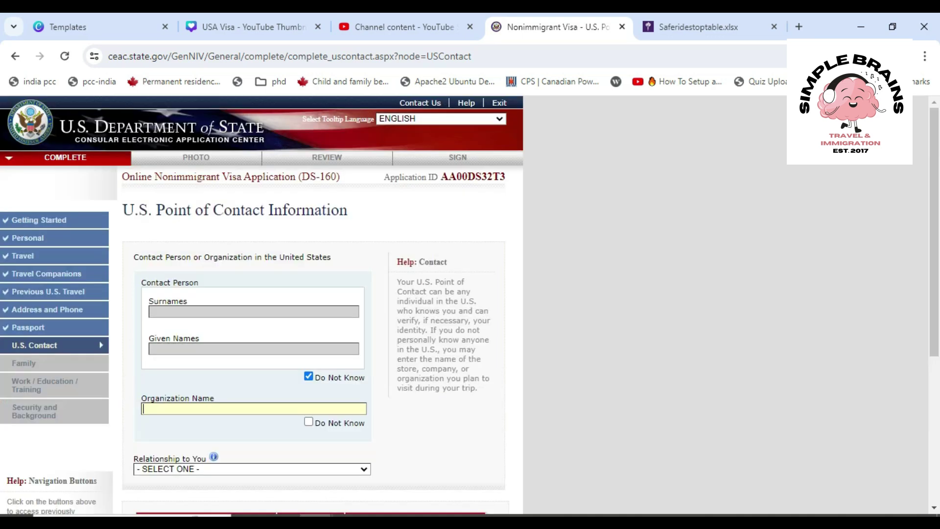
click(309, 422)
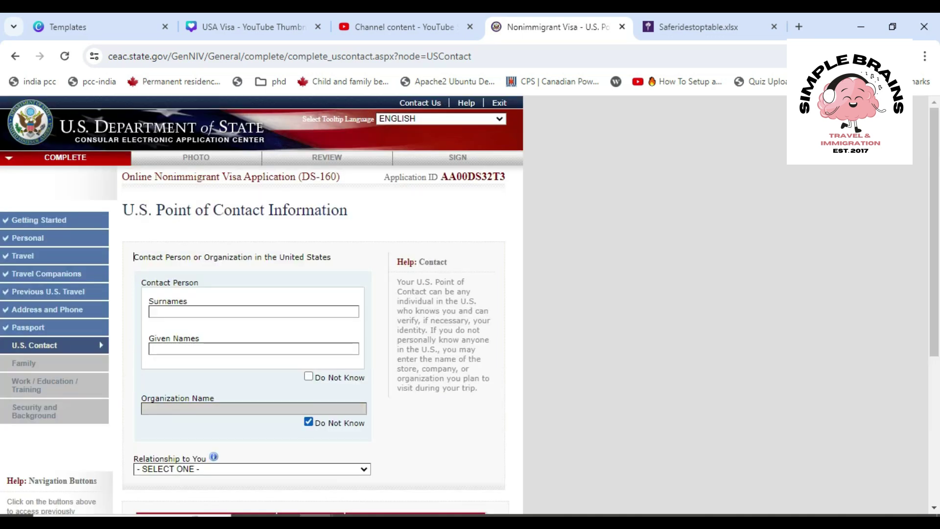
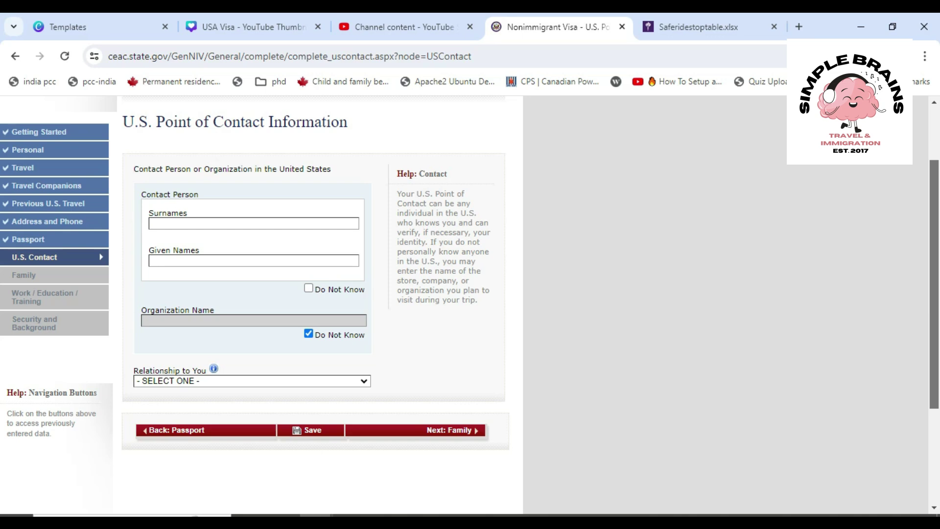
Mark the contact person as Do Not Know, enter organization HOLIDAY INN, and set relationship to OTHER
click(309, 287)
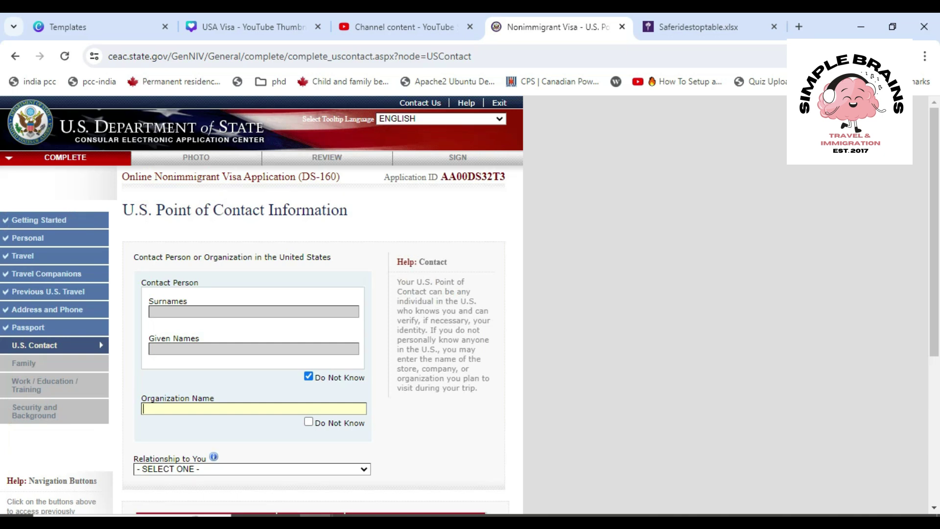
scroll(313, 304, down, 2)
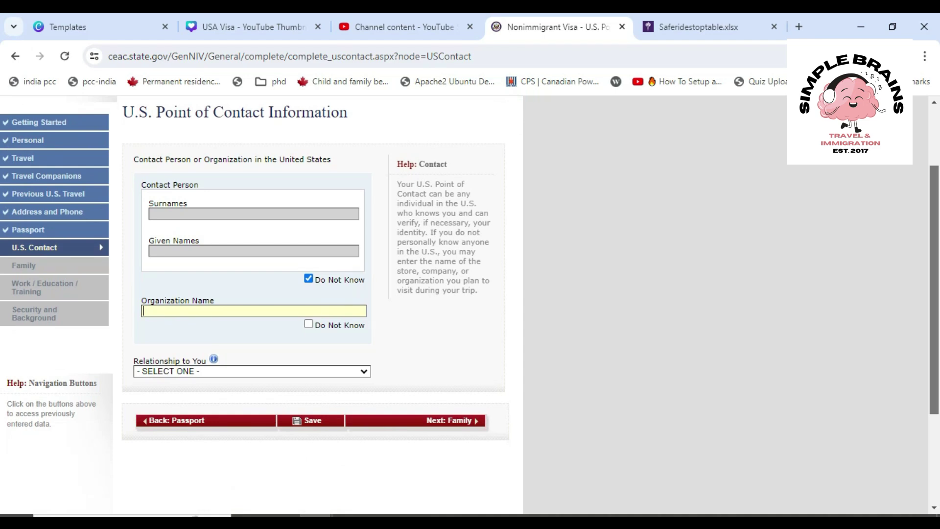
text(H)
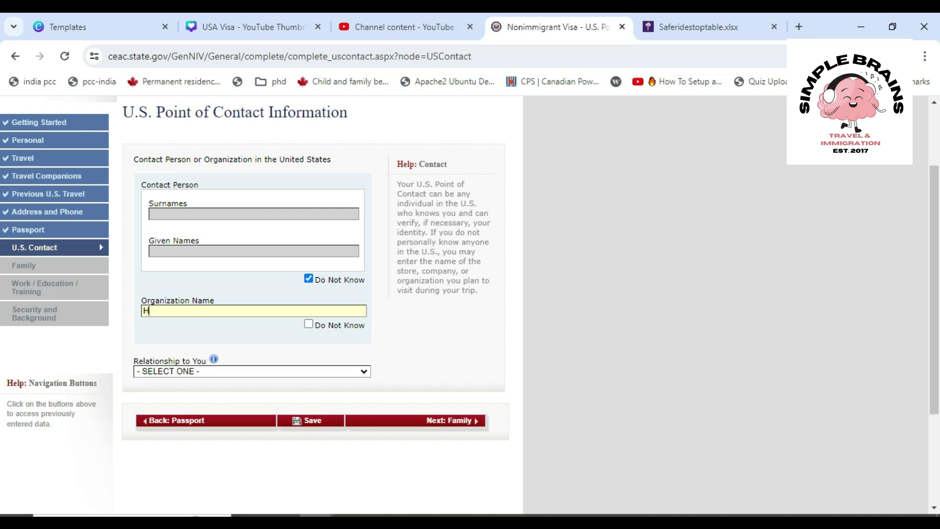
text(OLIDAY INN)
scroll(314, 294, down, 2)
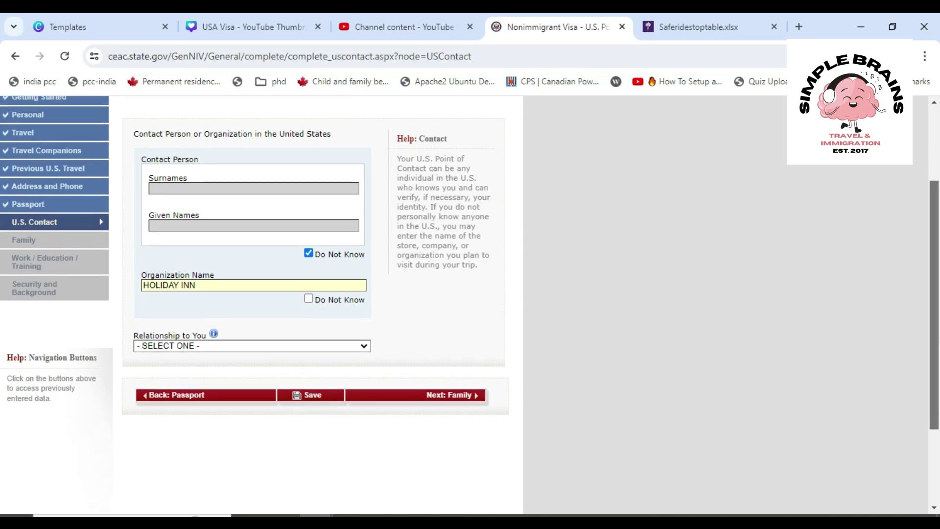
click(252, 298)
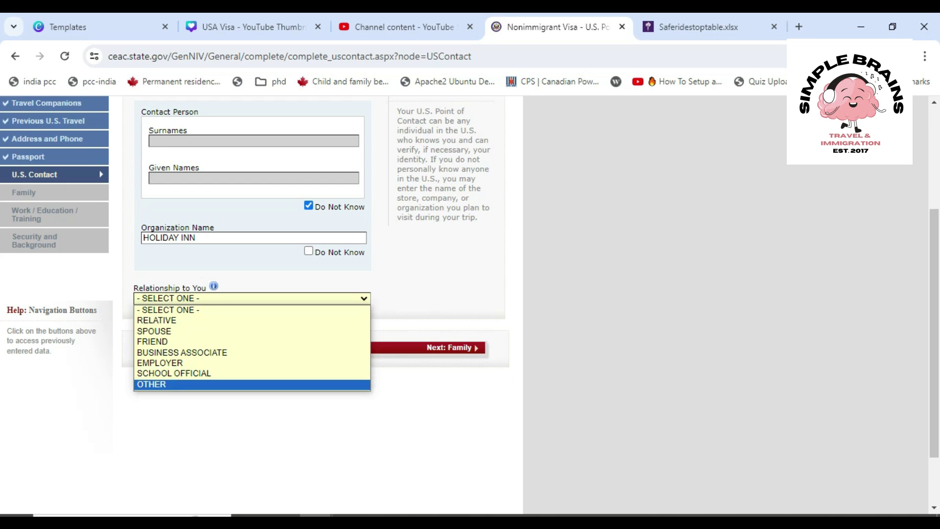
click(162, 384)
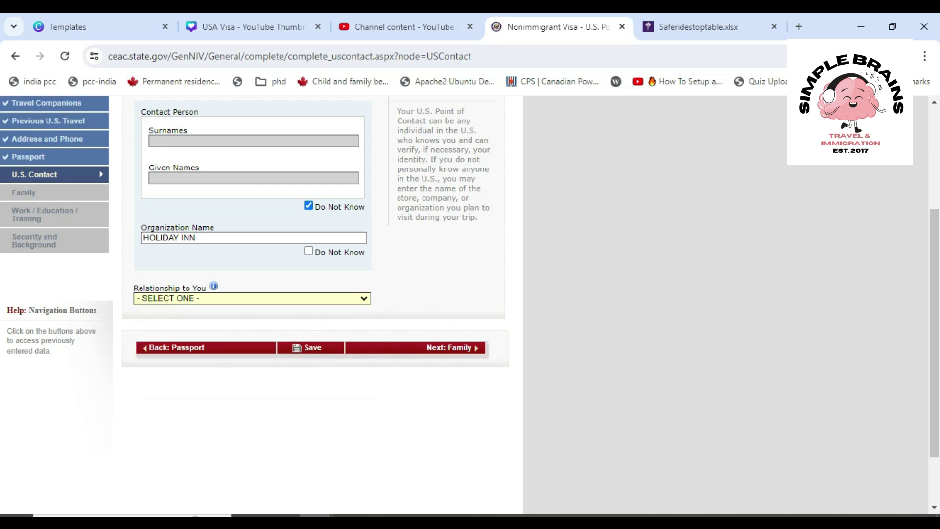
Enter HOLIDAY INN as the contact's street address and NEW YORK as the city
scroll(314, 303, down, 7)
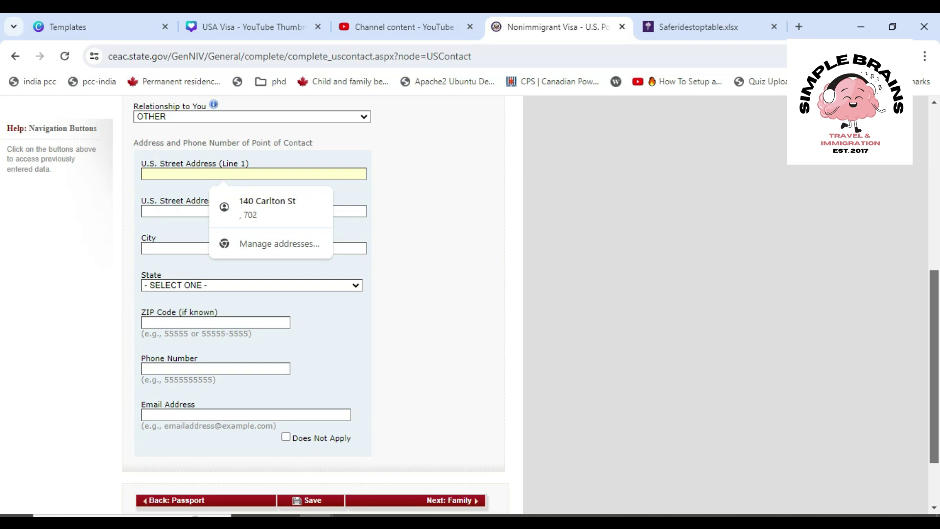
text(HOLIDAY INN)
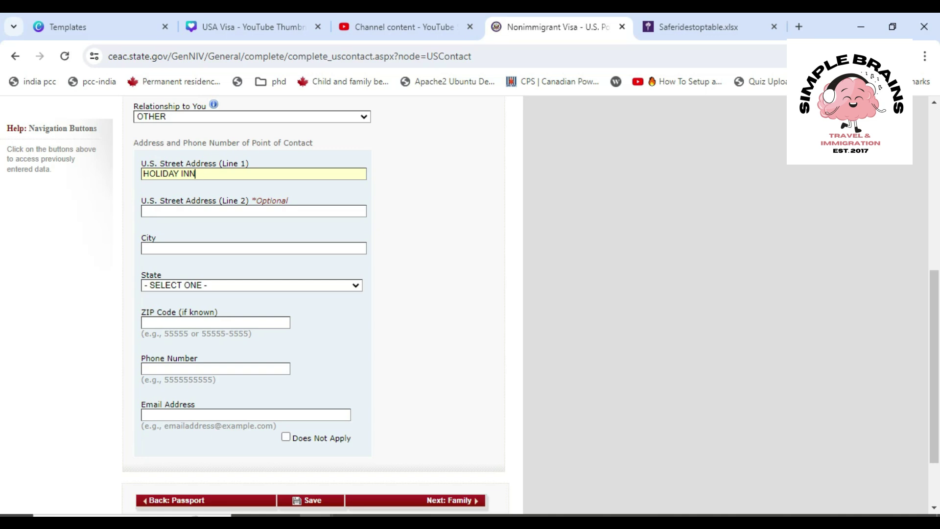
click(235, 248)
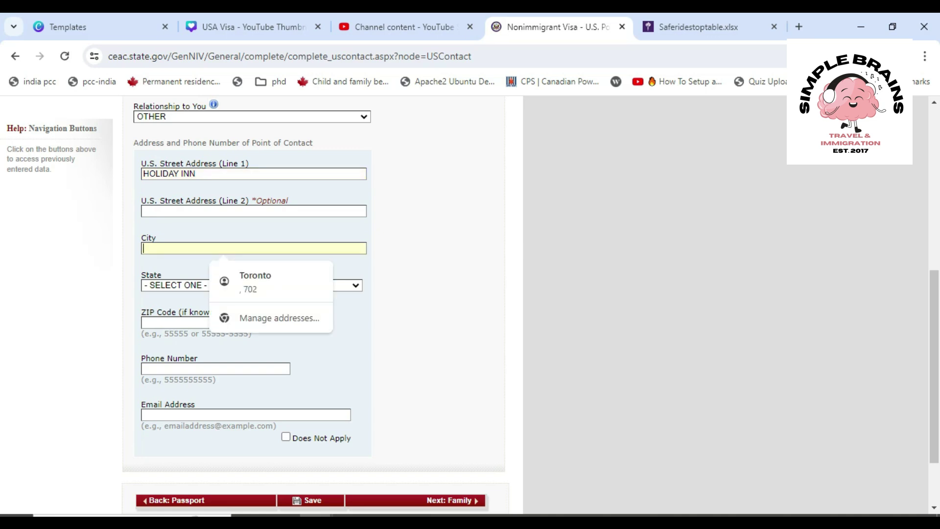
text(NEW)
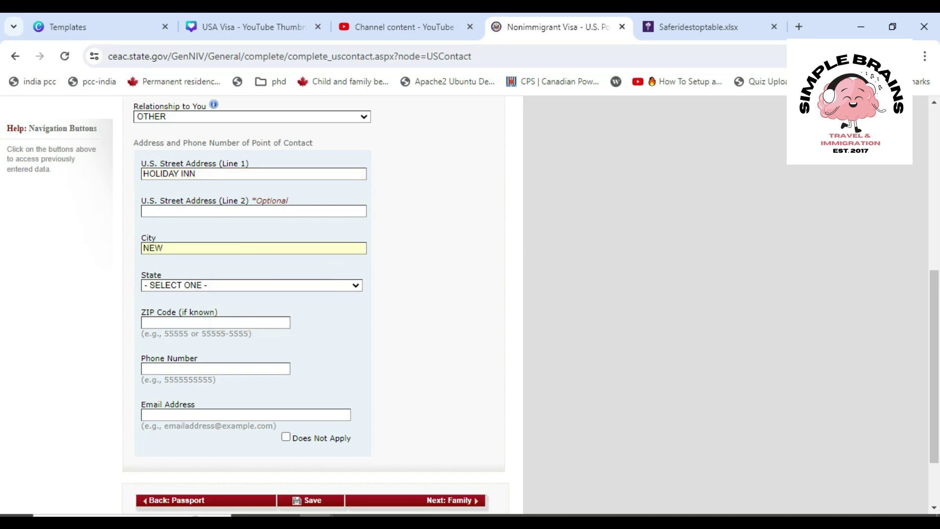
text( YORK)
Select NEW YORK as the contact's state, checking the address in the other tab
click(252, 285)
key(n)
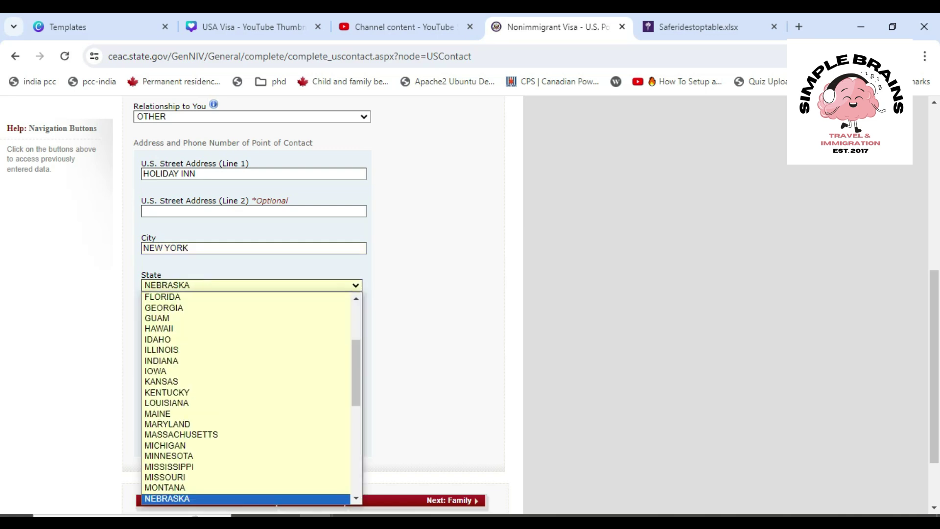
key(Down)
key(Down)
key(Down)
key(Down)
key(Down)
key(w)
key(w)
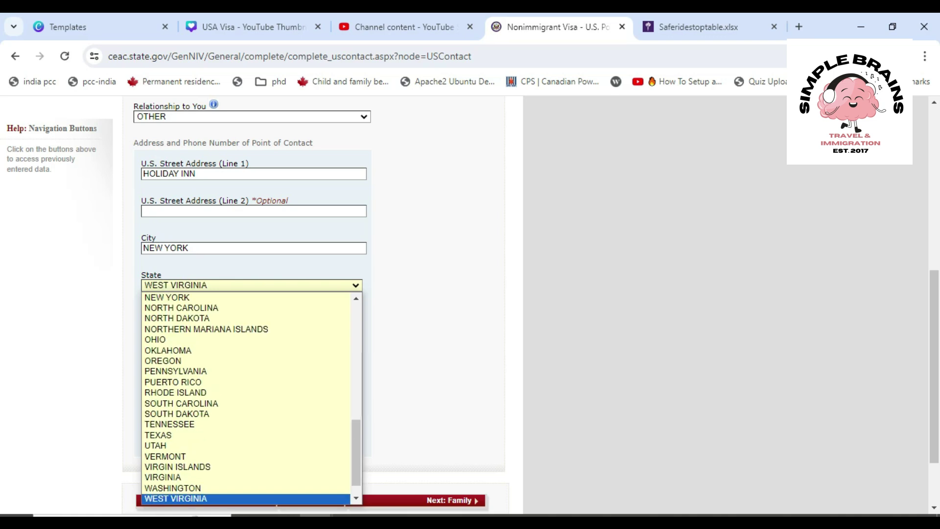
key(n)
key(o)
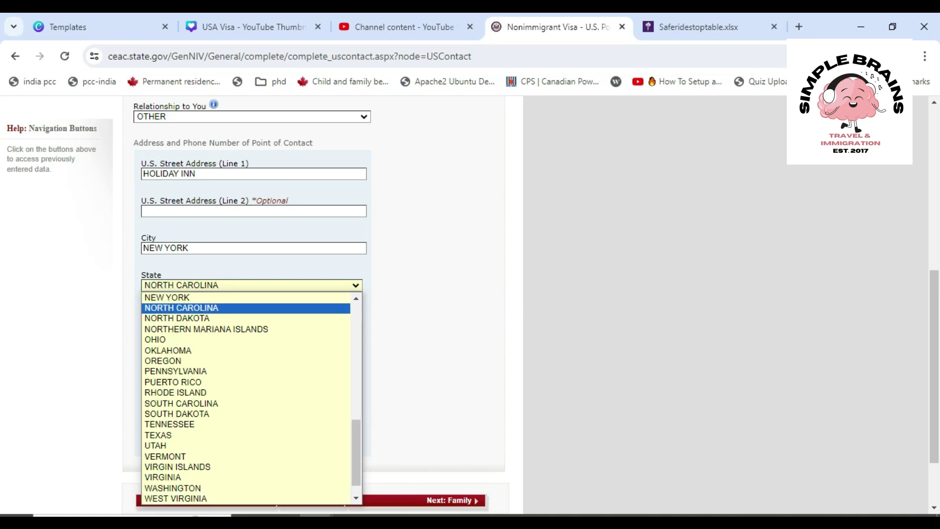
key(Down)
key(Down)
key(Up)
key(Up)
key(Up)
key(Up)
key(Down)
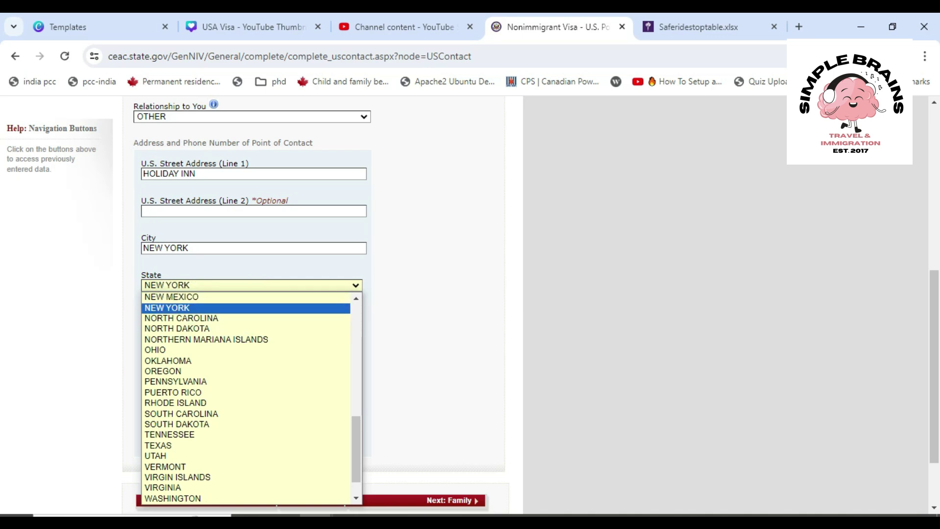
key(Return)
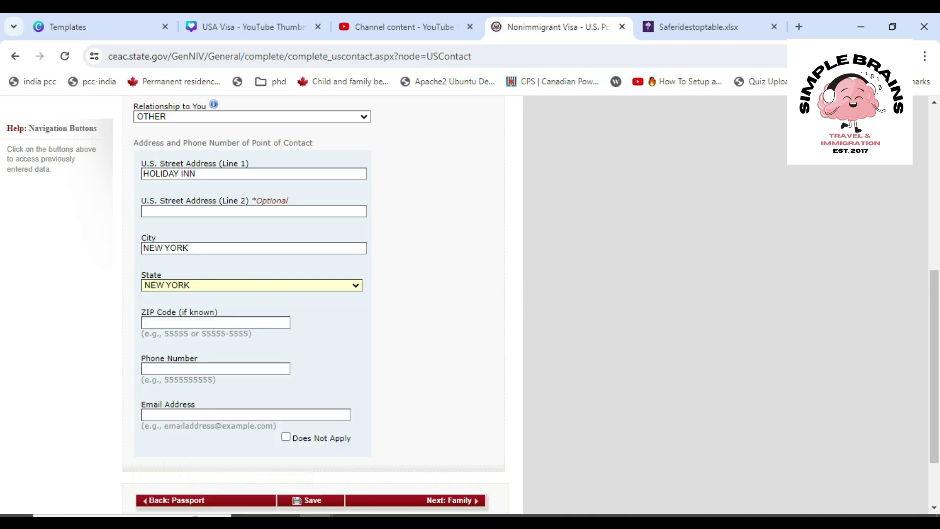
key(ctrl+Tab)
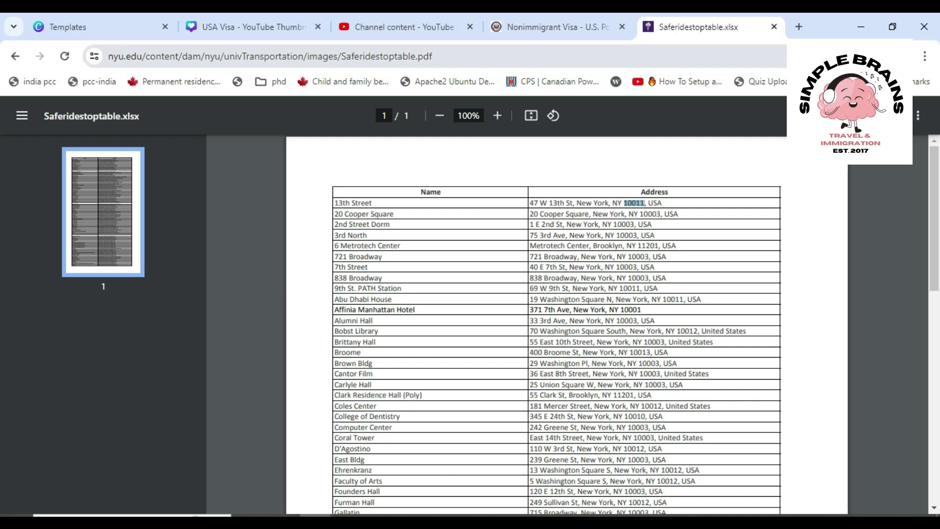
click(554, 27)
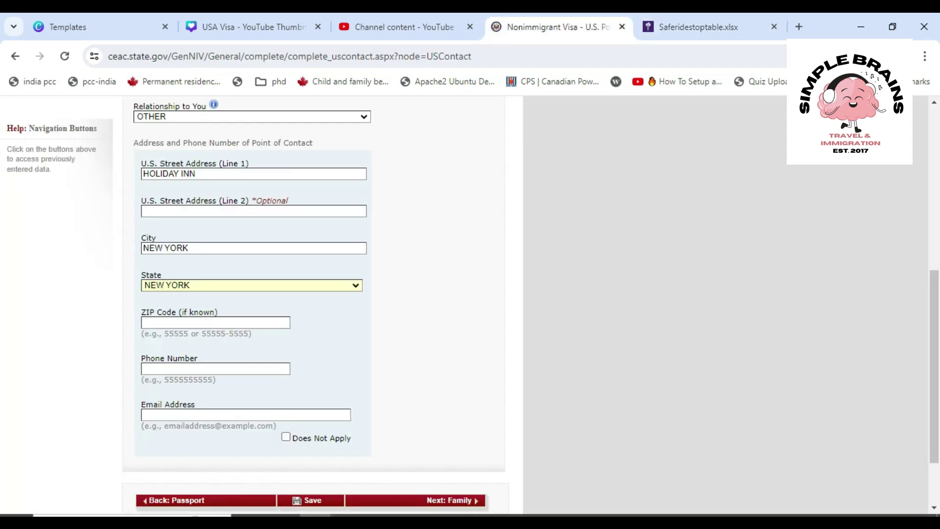
Enter ZIP code 10011 and the contact's phone number
click(216, 323)
text(10011)
click(215, 369)
Fill in the contact's e-mail, continue to Family, and let the browser save the address
click(246, 415)
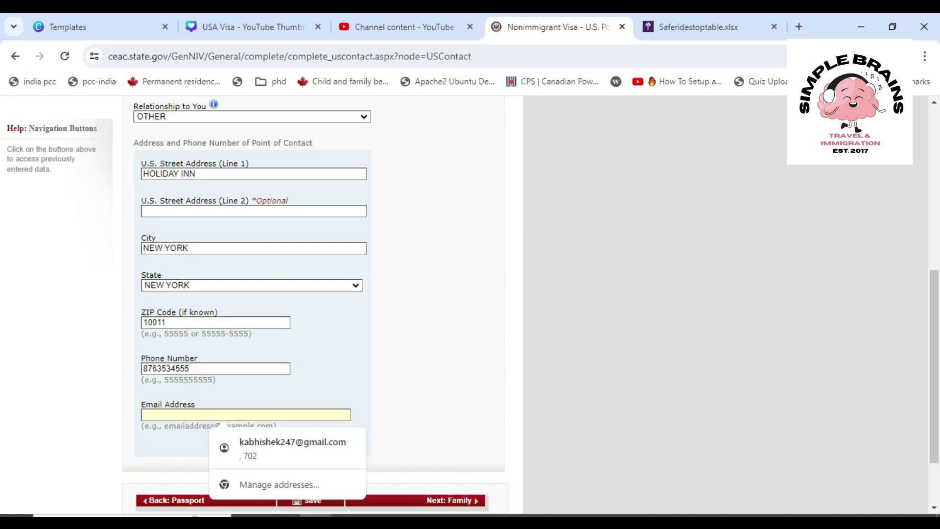
click(421, 420)
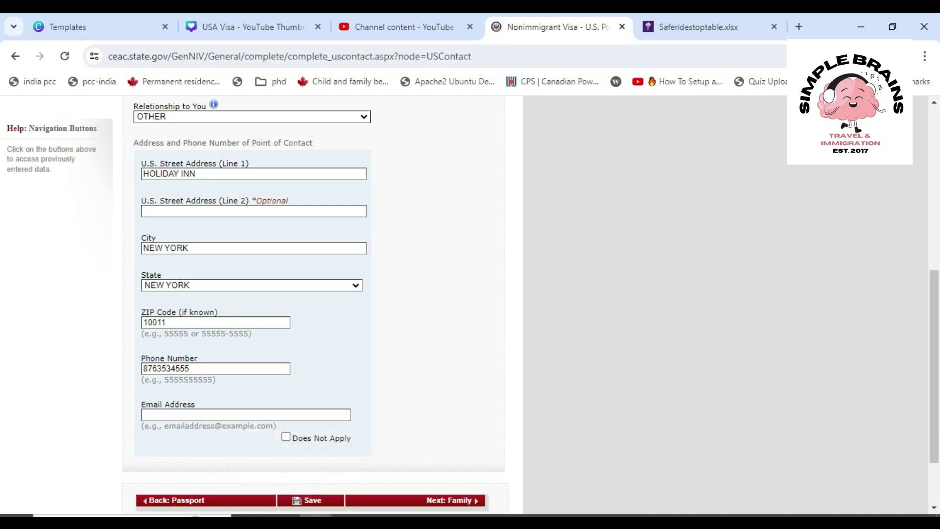
click(246, 415)
click(451, 500)
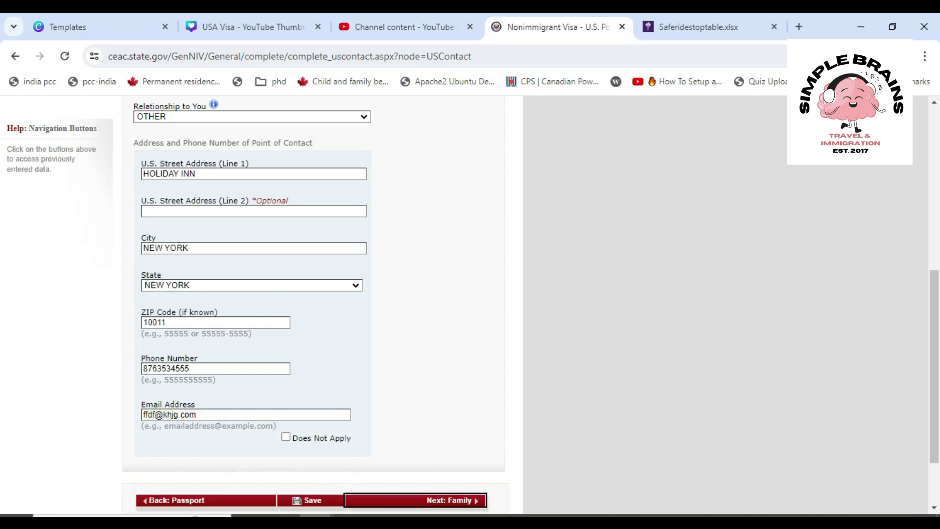
click(703, 310)
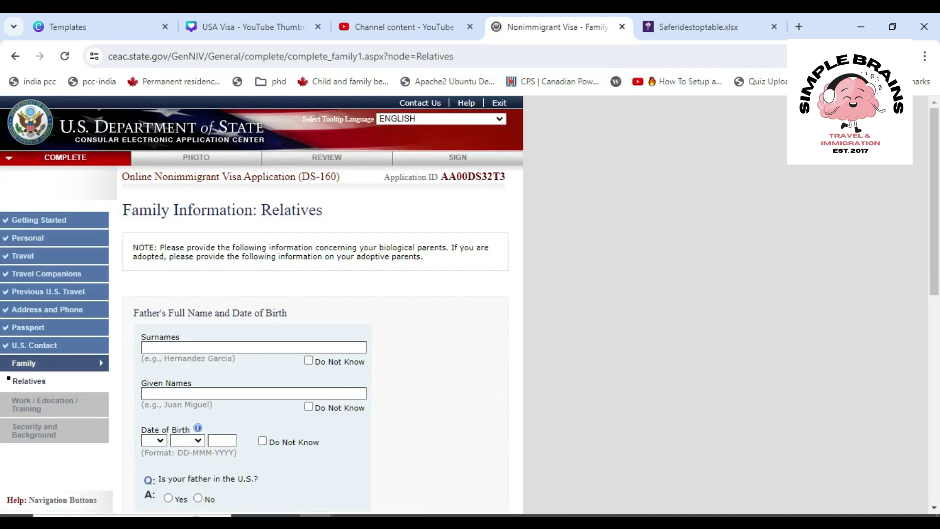
Fill in the father's surname and given names
scroll(471, 304, down, 2)
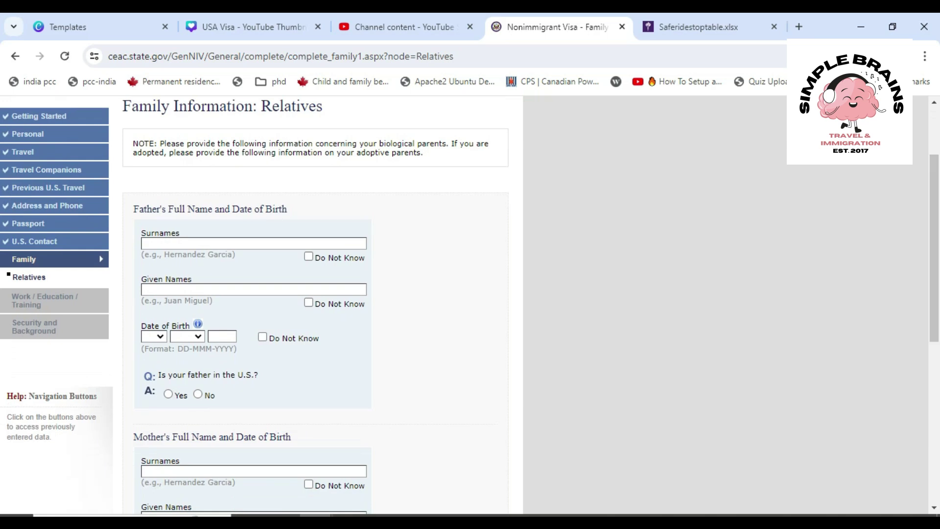
click(253, 244)
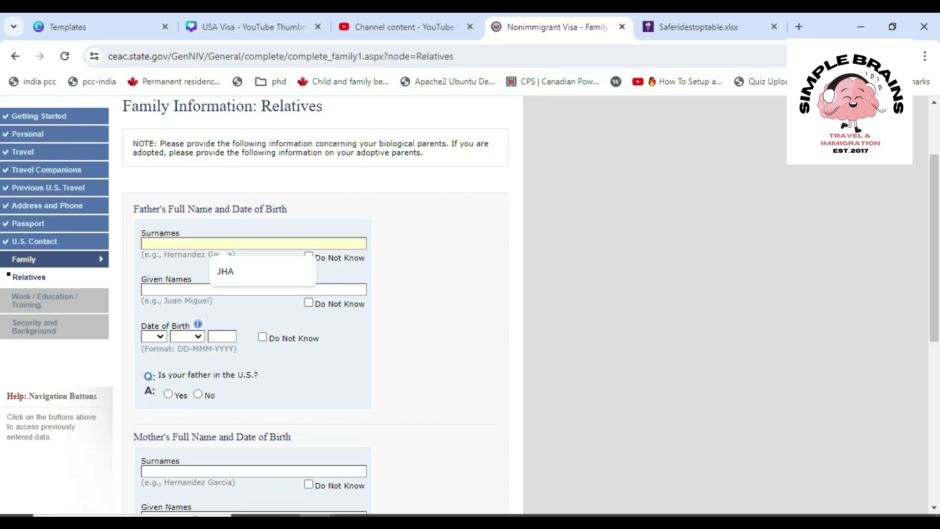
key(Down)
text(SDF)
key(BackSpace)
key(BackSpace)
text(3)
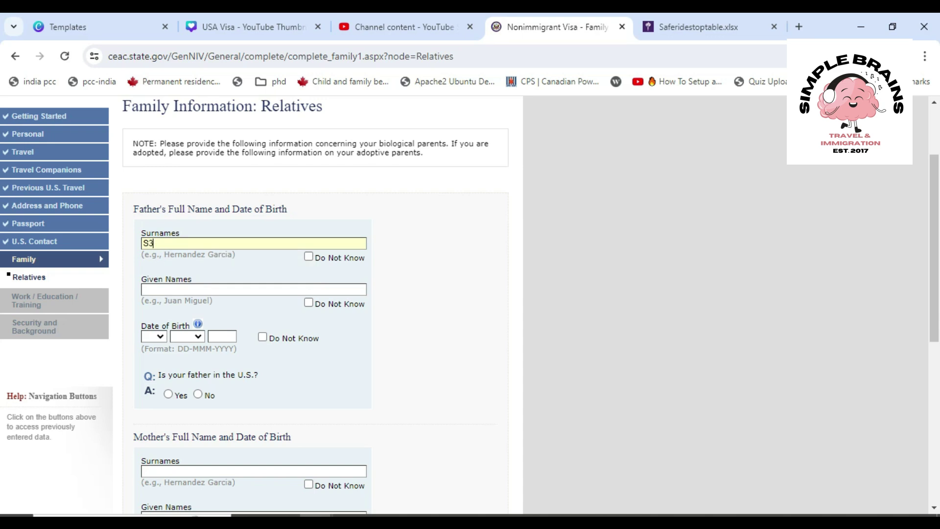
key(BackSpace)
text(FGG)
text(SFSDFSDF)
click(154, 337)
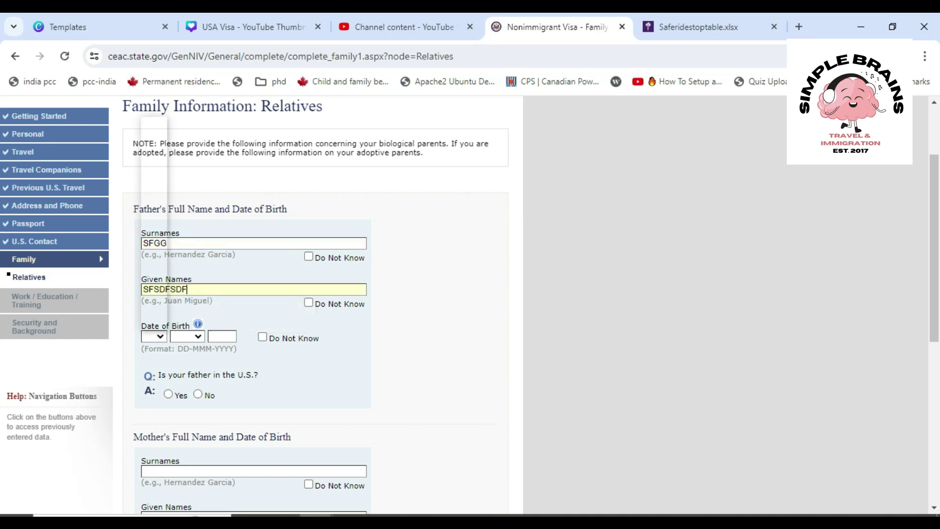
click(149, 324)
click(188, 336)
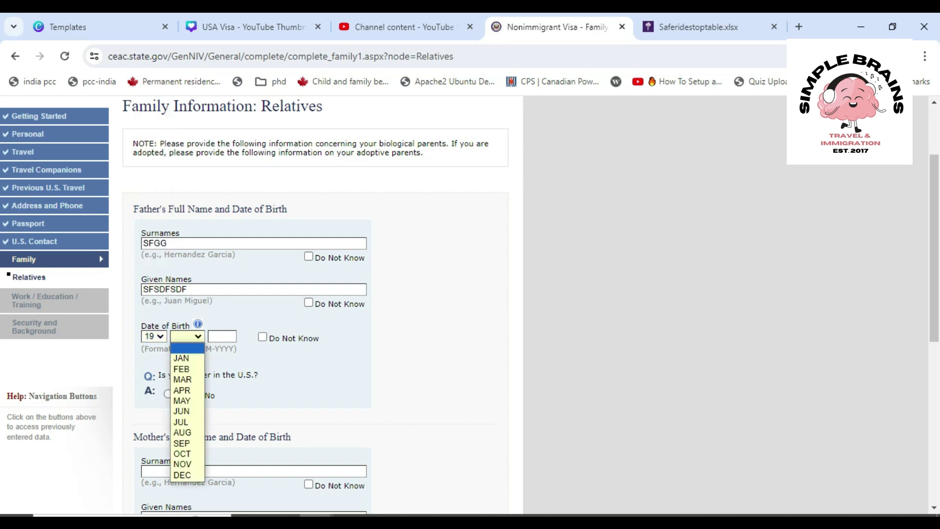
click(182, 369)
click(223, 336)
text(1950)
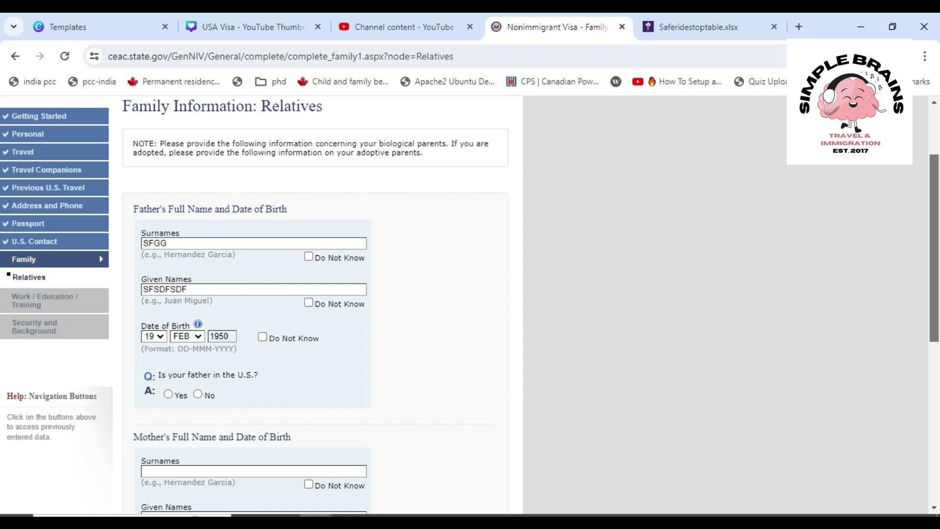
scroll(470, 304, down, 3)
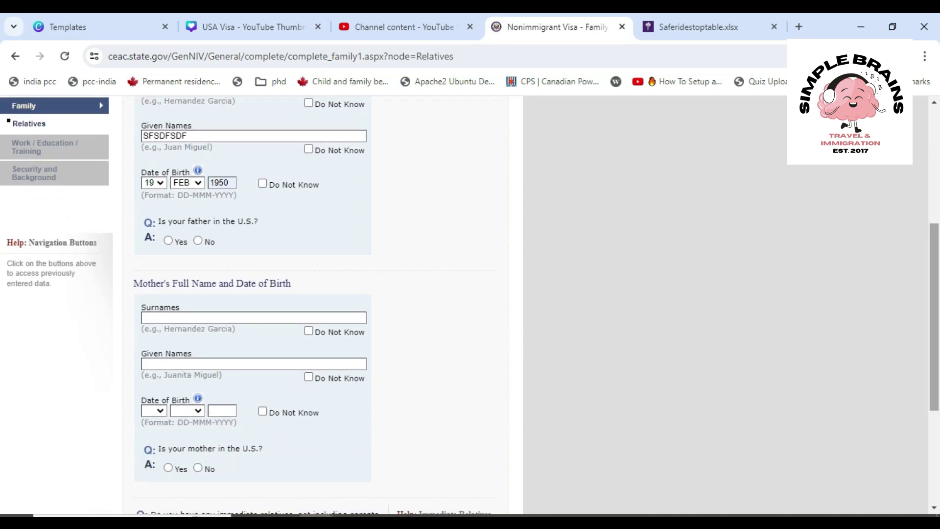
Answer No for father in the U.S. and mark the mother's surname and given names unknown
click(197, 241)
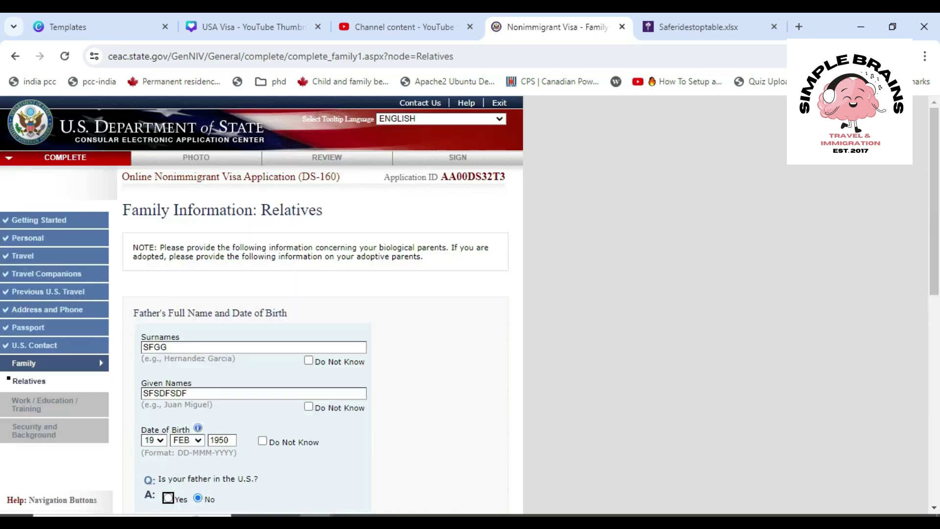
scroll(314, 304, down, 3)
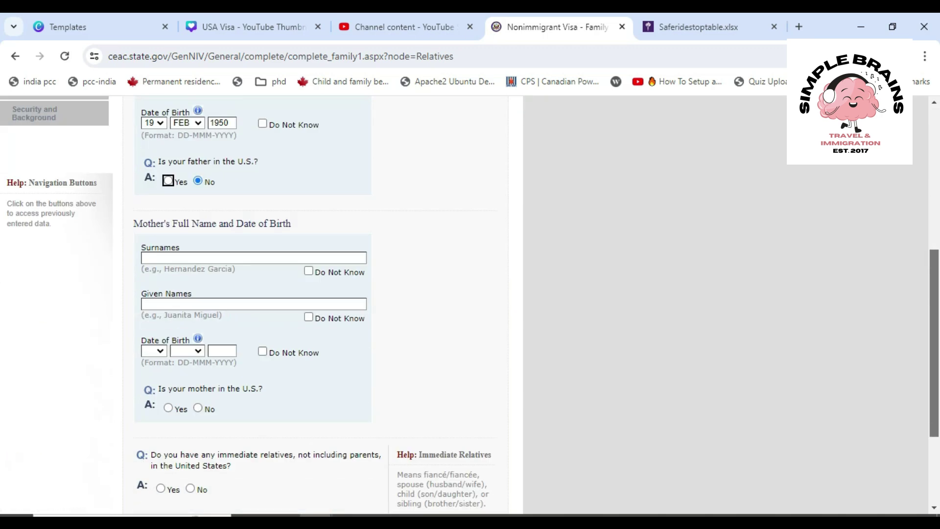
click(265, 188)
text(SDF)
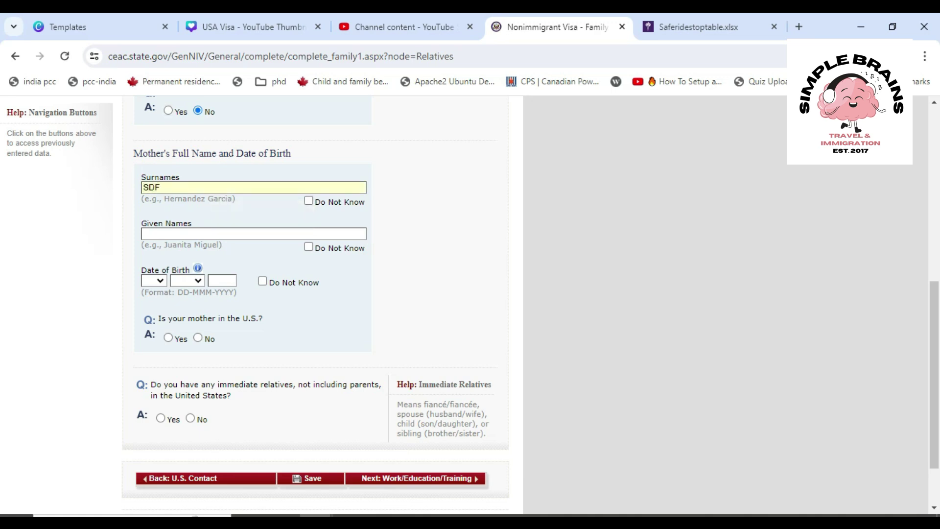
key(Tab)
text(SDF)
click(308, 201)
click(308, 247)
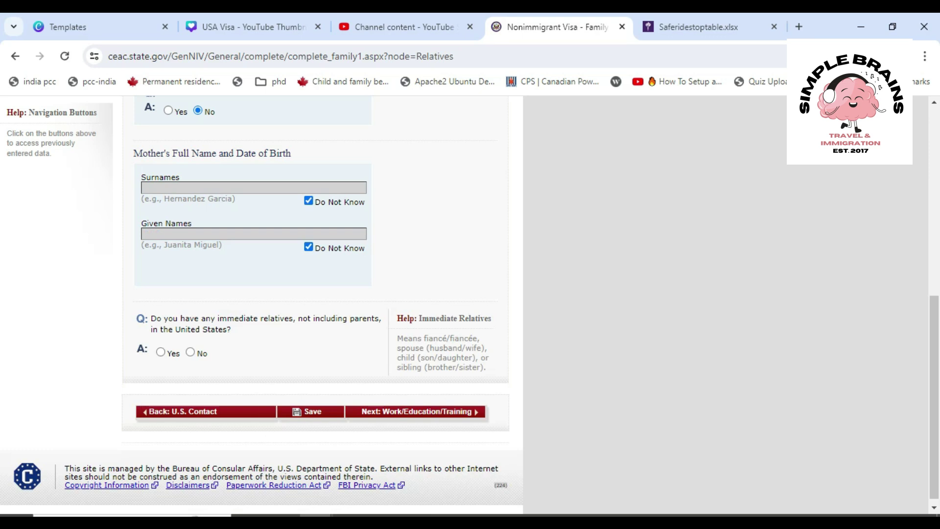
Answer No to immediate and other relatives in the U.S., then continue to Work/Education/Training
drag(934, 397, 934, 401)
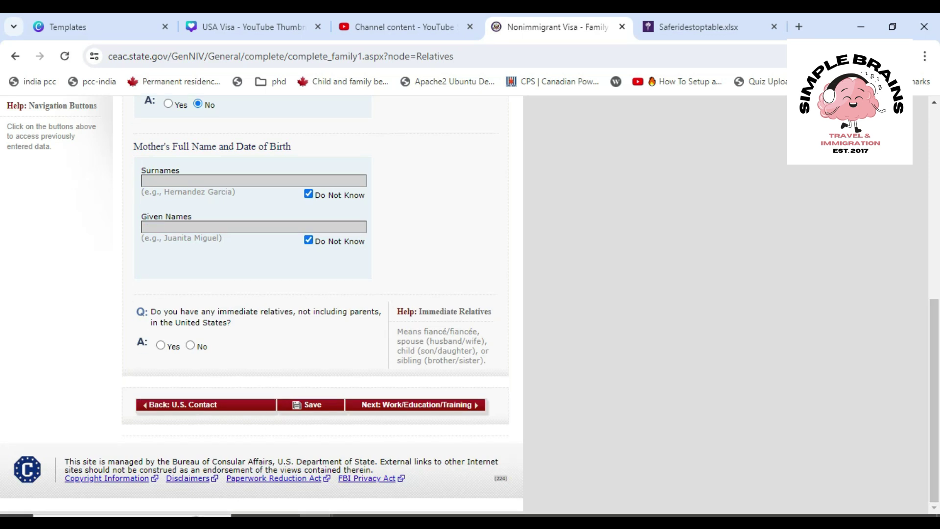
drag(234, 322, 153, 312)
click(154, 311)
click(190, 345)
scroll(313, 294, down, 4)
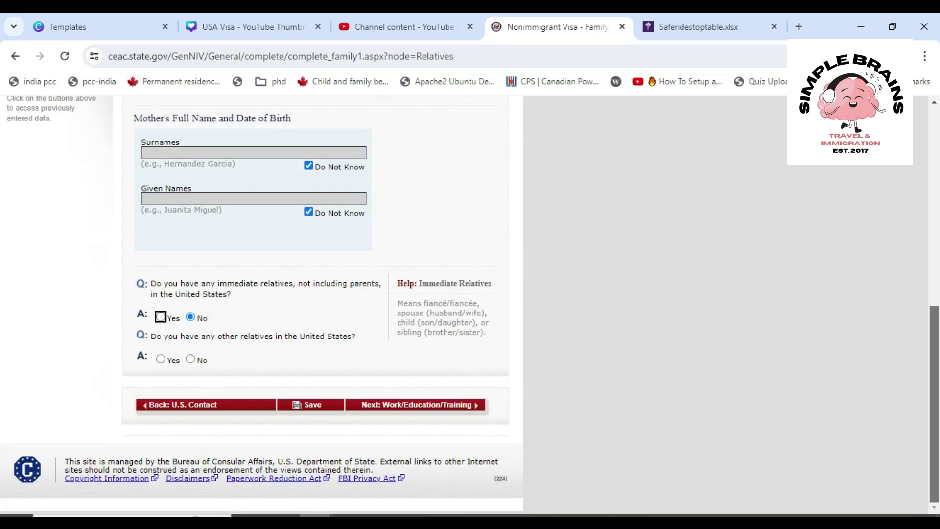
click(190, 359)
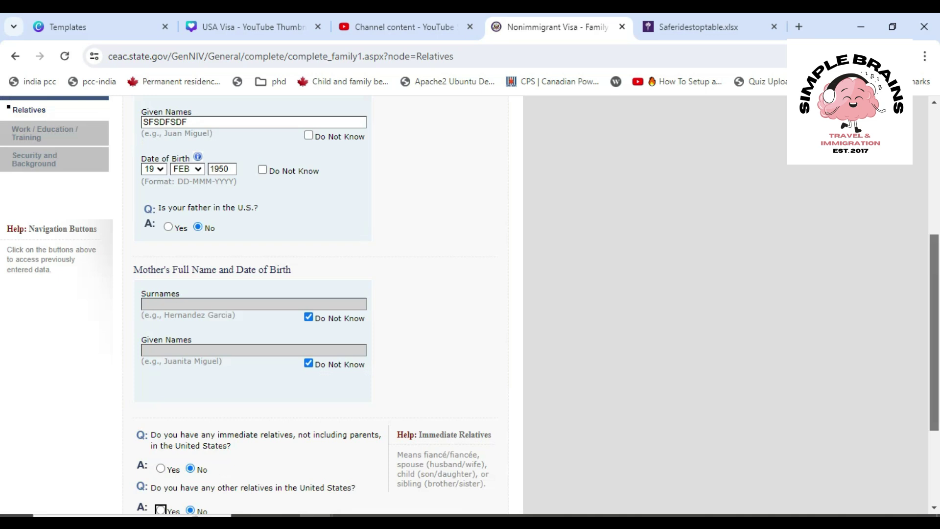
click(415, 405)
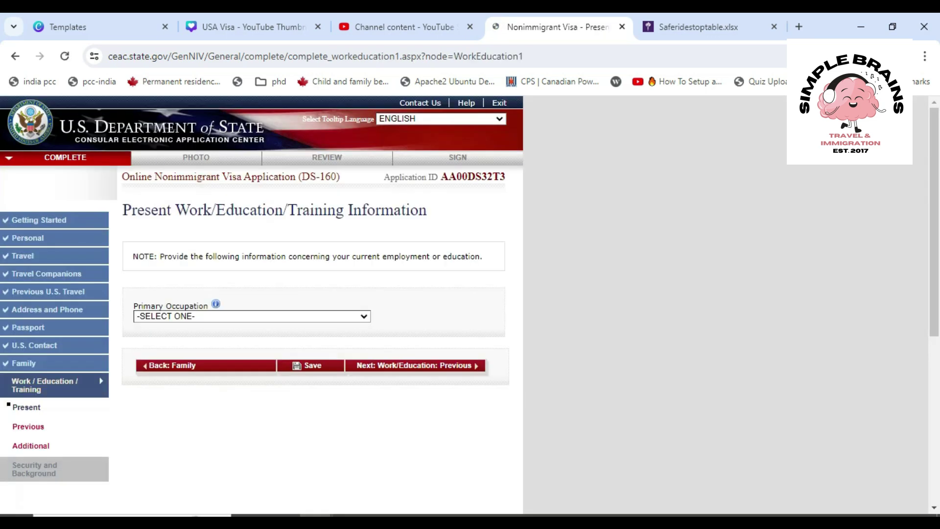
Choose STUDENT as primary occupation and enter UNIVERSITY OF TORONTO as the school name
click(252, 316)
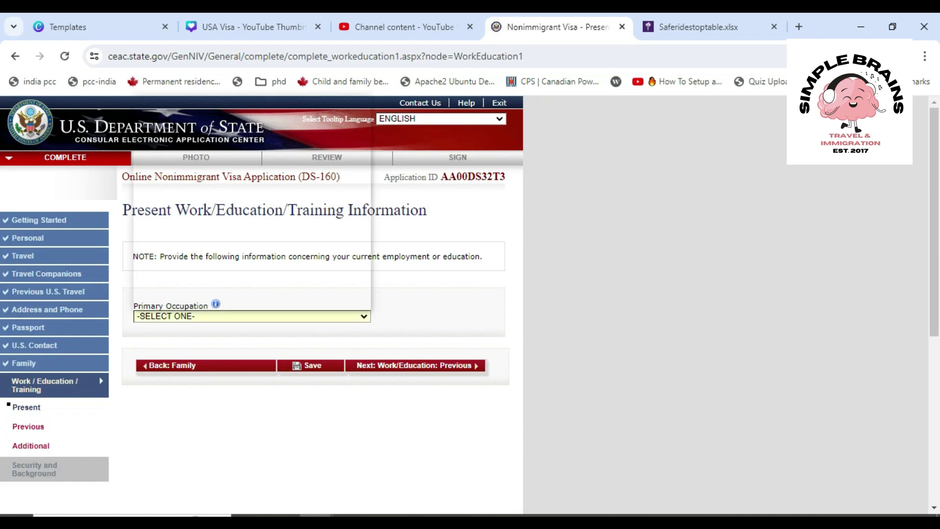
scroll(247, 206, down, 1)
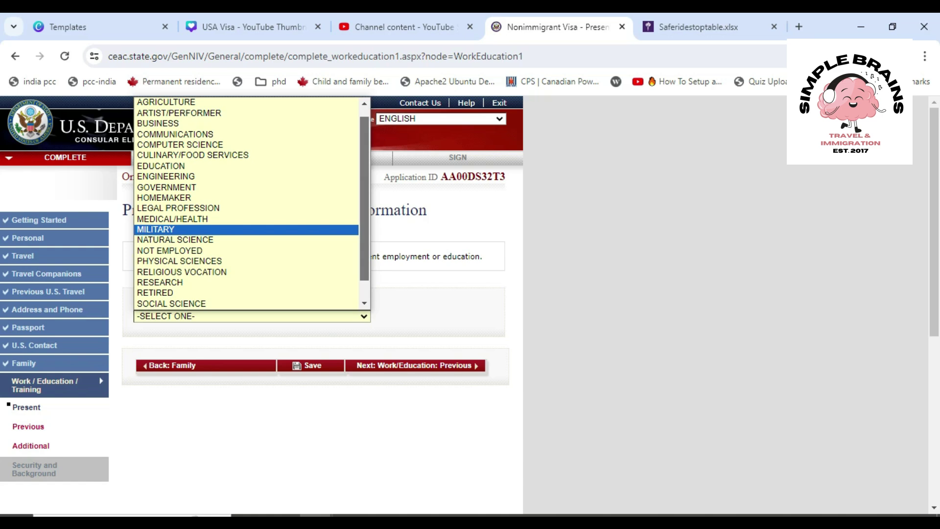
scroll(247, 226, down, 2)
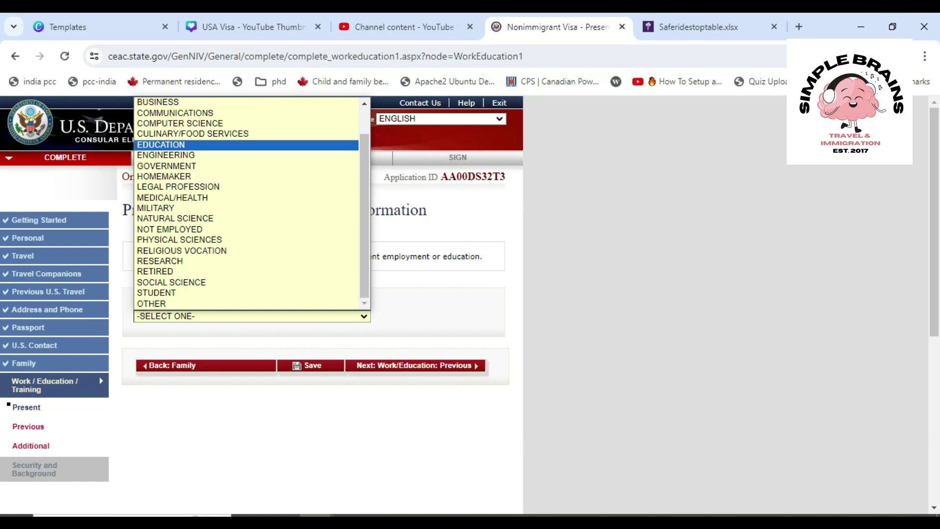
scroll(248, 204, up, 1)
scroll(247, 204, down, 1)
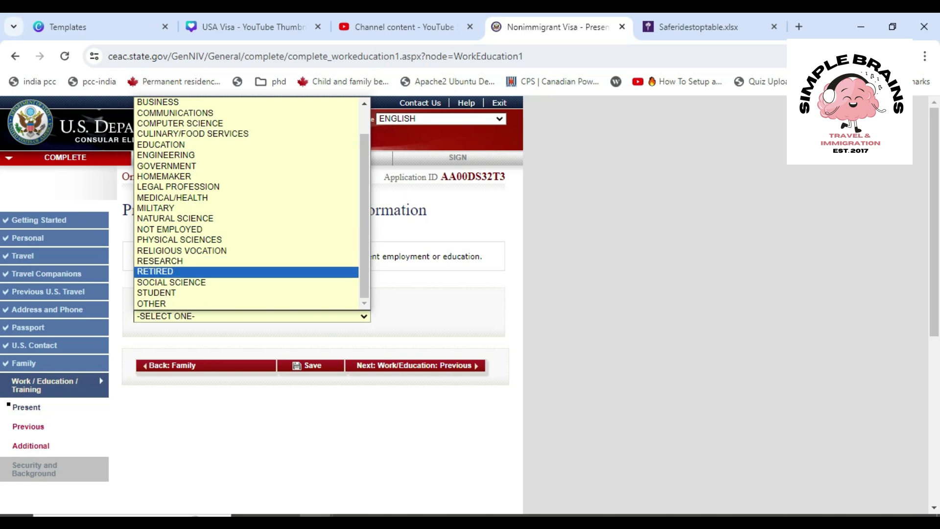
key(Return)
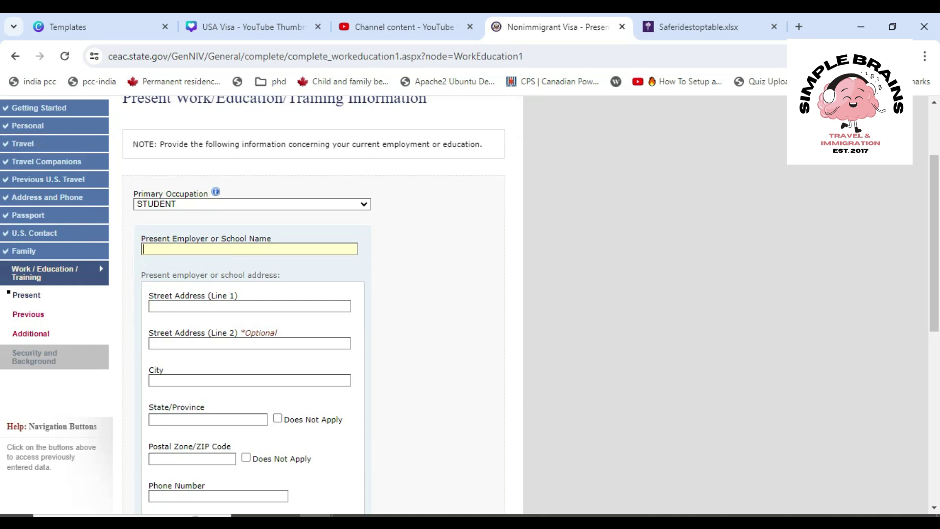
text(UNIVERSITY OF TORONTO)
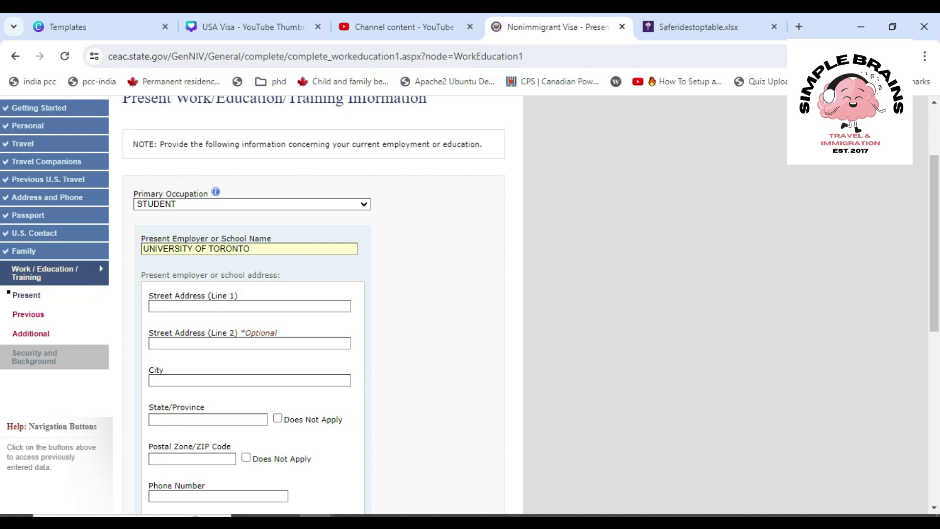
click(250, 306)
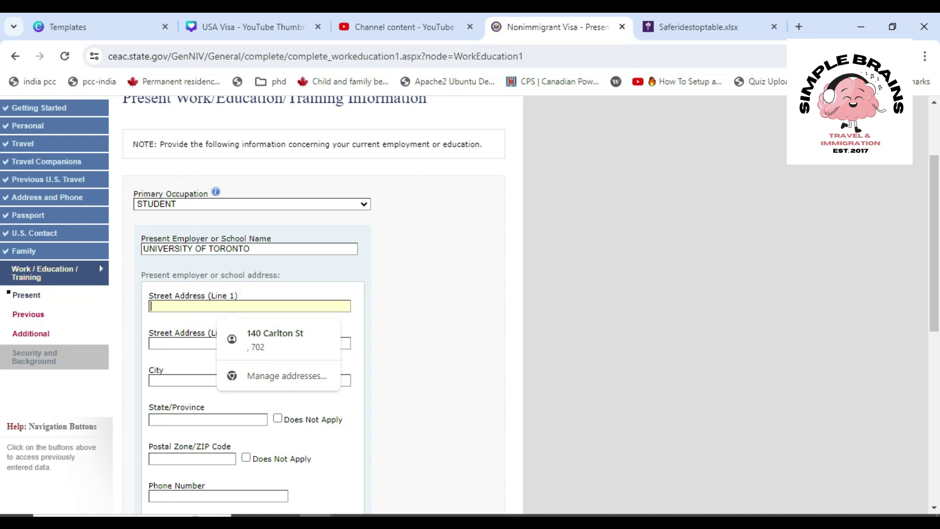
Search Google for 'u of t' and select the University of Toronto's street address
click(698, 27)
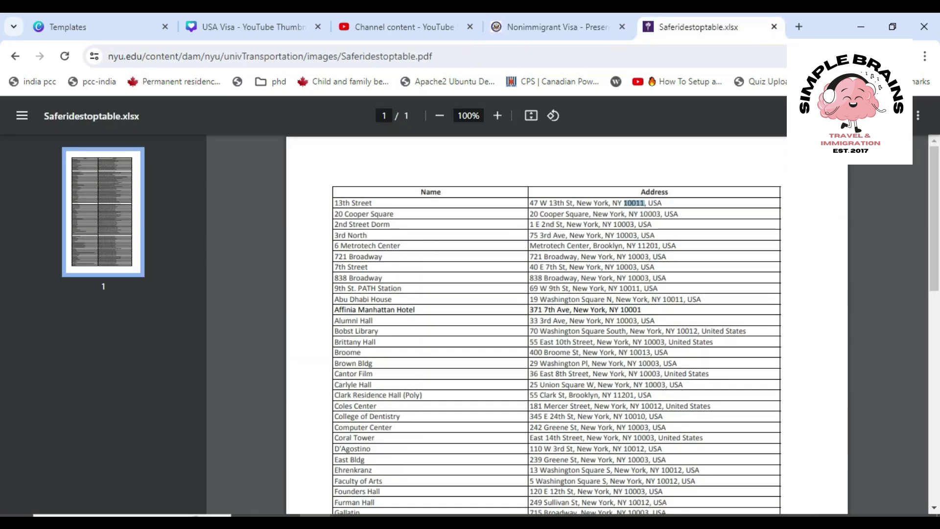
click(539, 57)
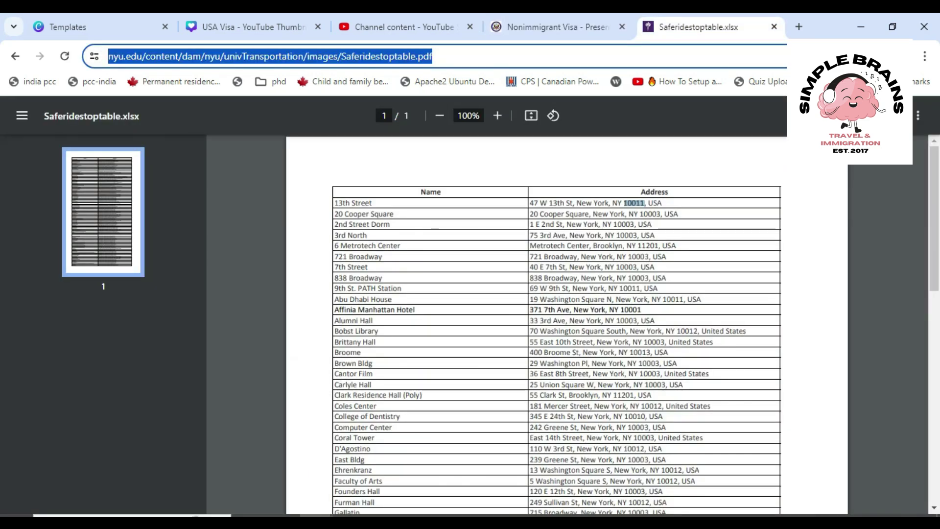
click(800, 27)
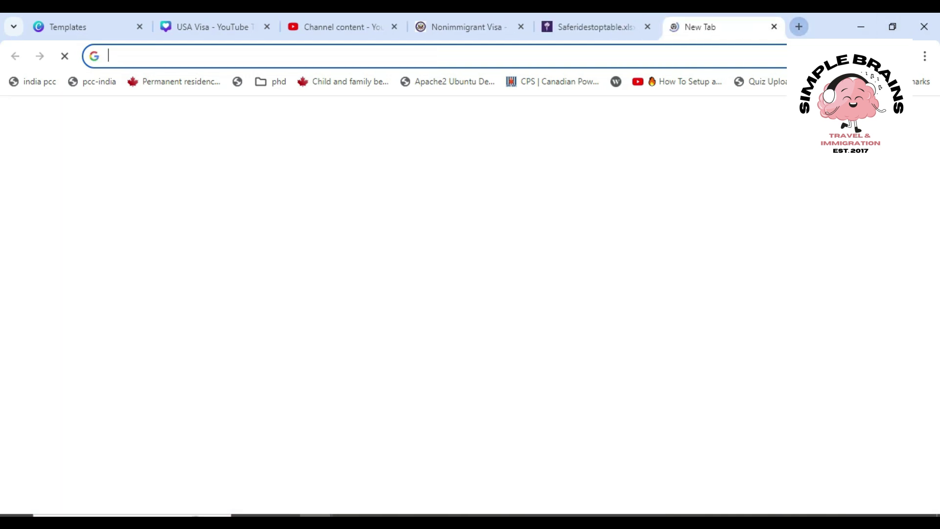
text(u of t)
key(Return)
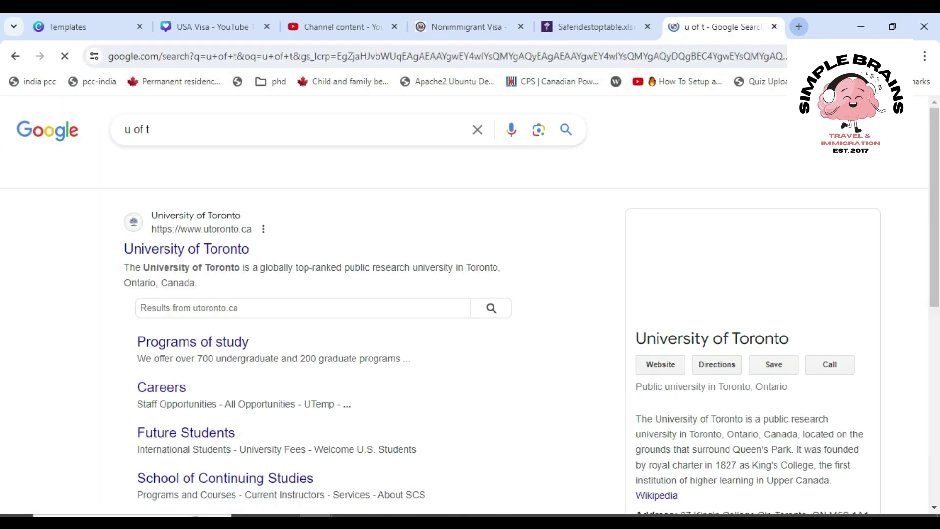
scroll(470, 304, down, 4)
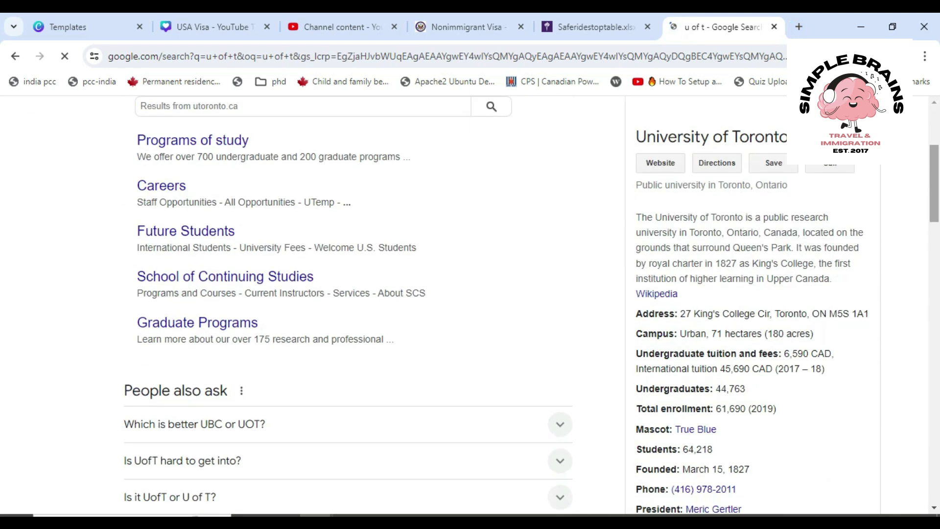
scroll(680, 250, down, 1)
drag(680, 251, 770, 250)
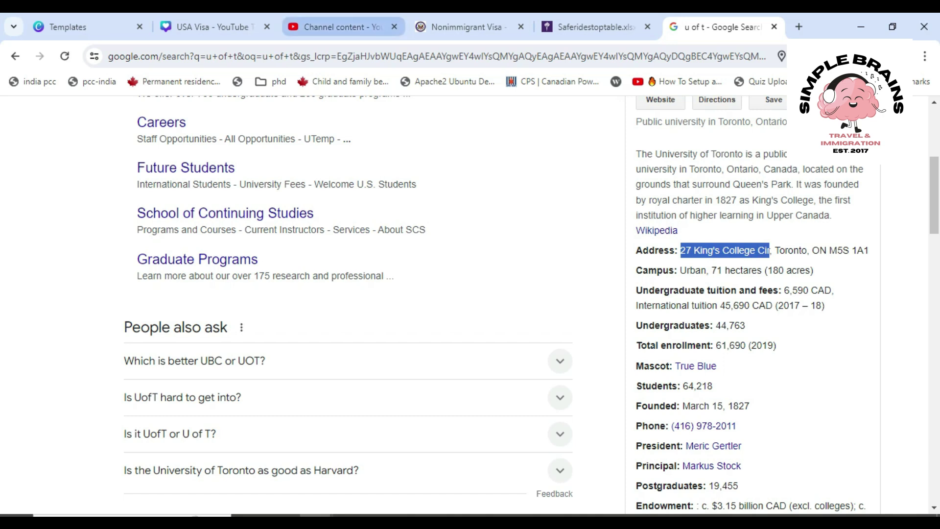
Paste 27 KING'S COLLEGE CIR, then enter postal code MS5 1A1, city TORONTO, province ONTARIO
click(467, 27)
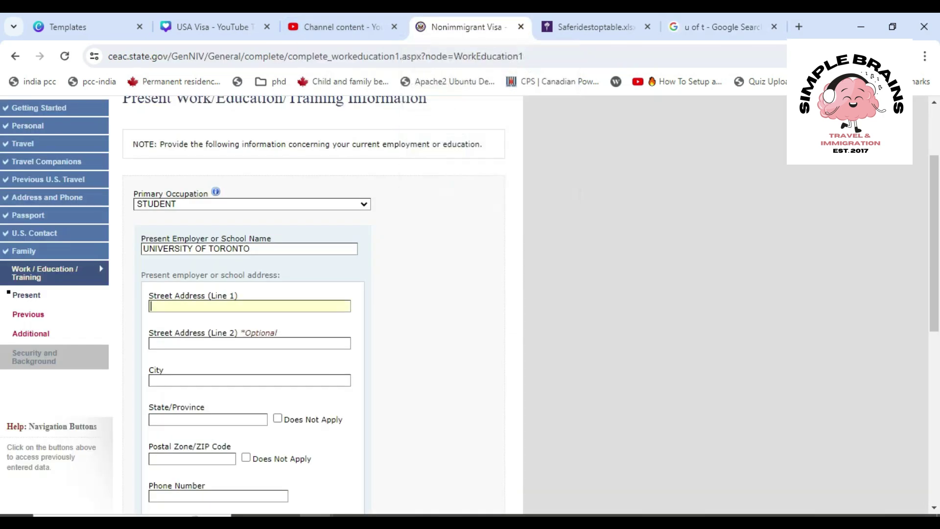
text(27 KING'S COLLEGE CIR)
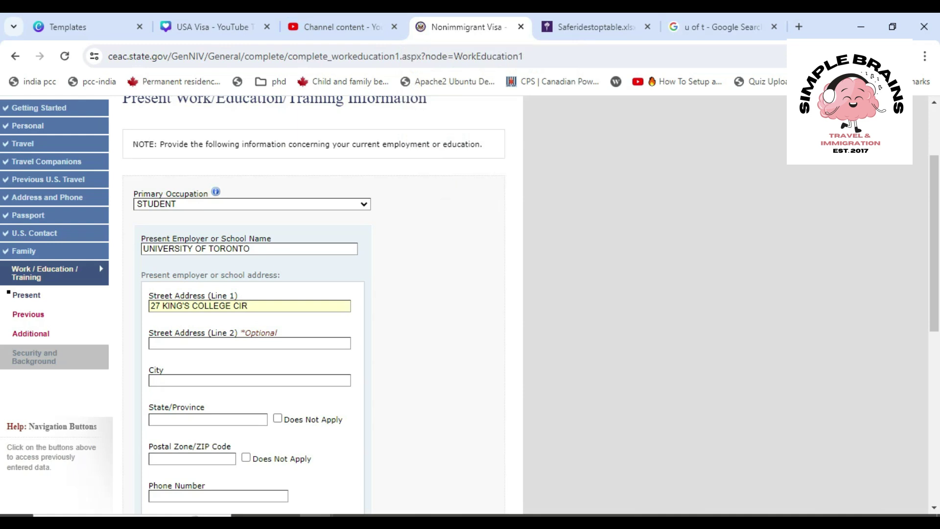
click(192, 458)
text(MS)
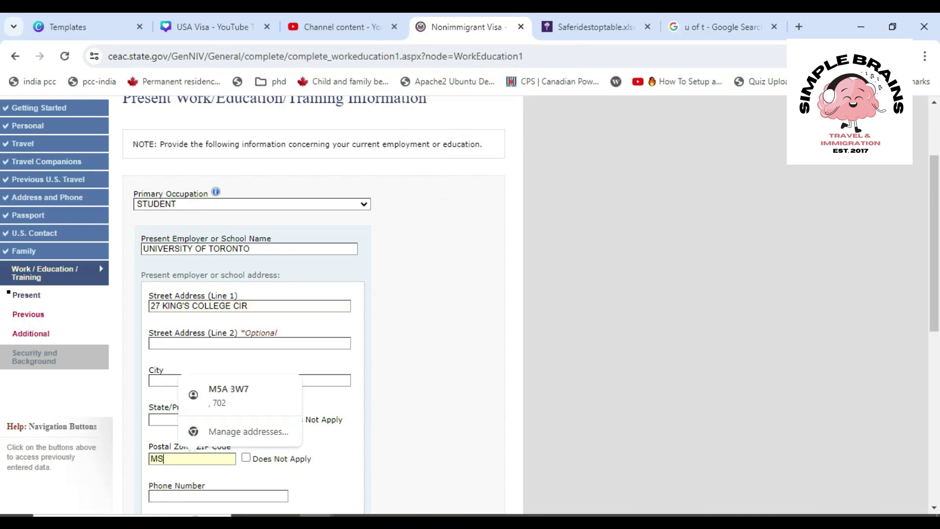
text(5 1A1)
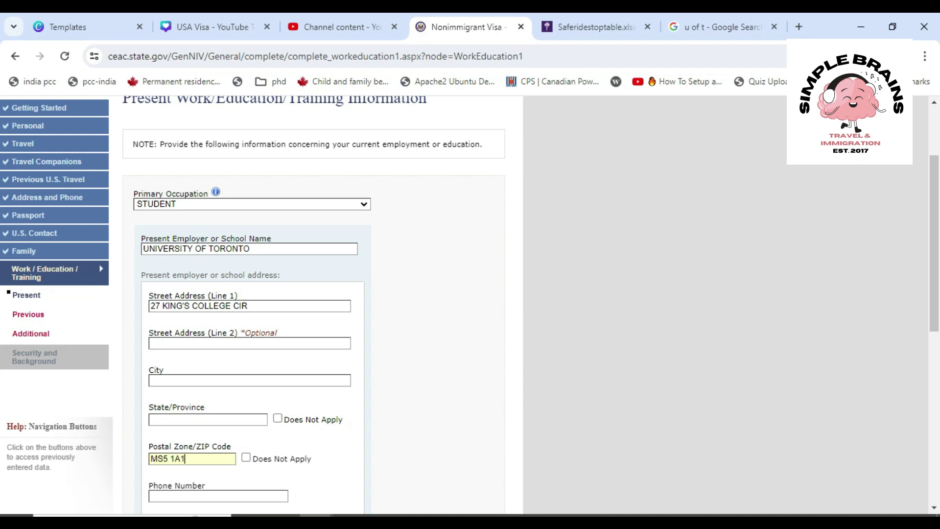
click(207, 419)
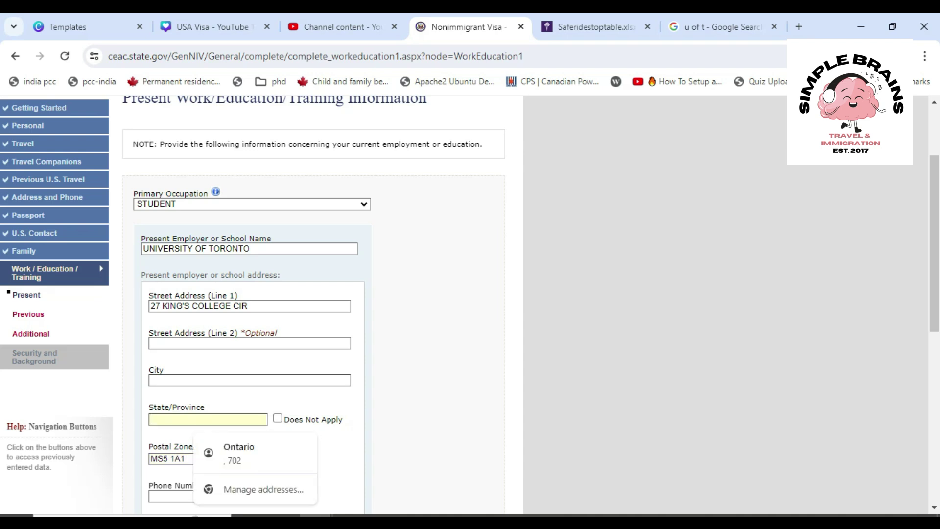
click(249, 381)
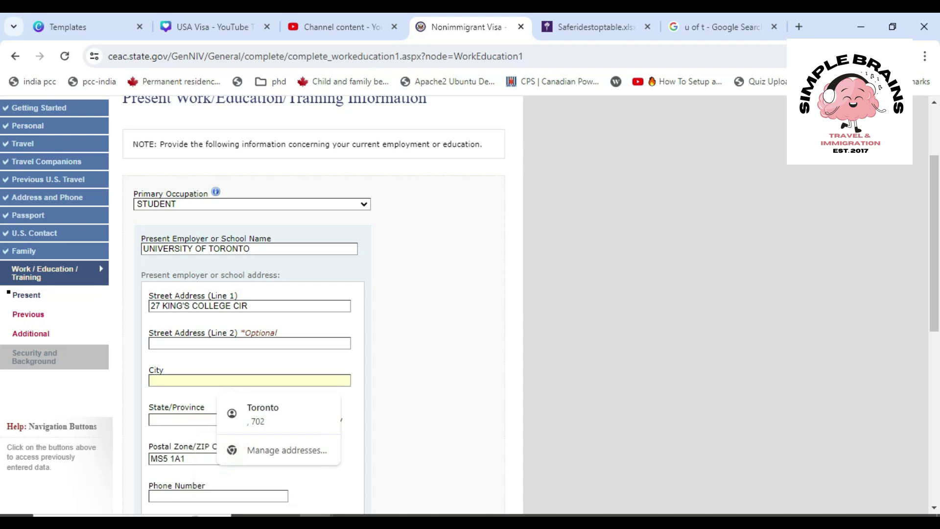
text(TORONTO)
key(Tab)
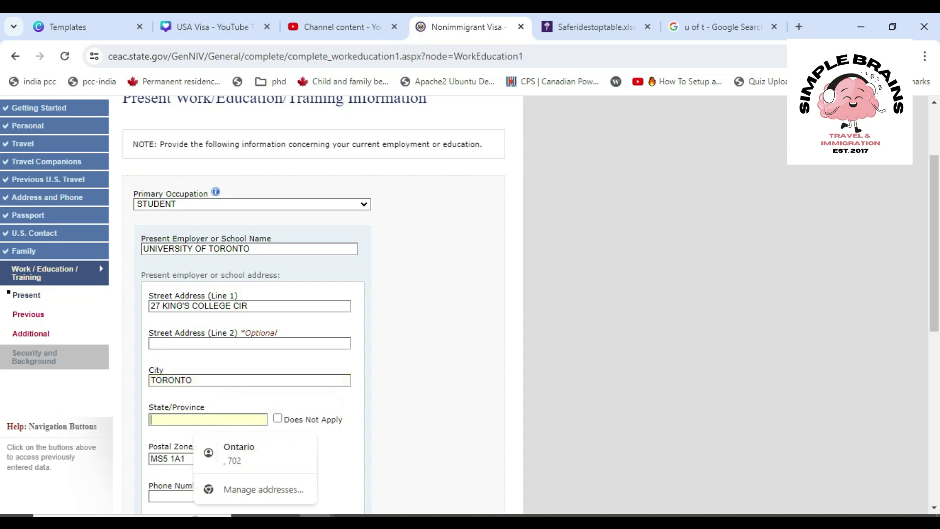
text(ONTARIO)
key(Tab)
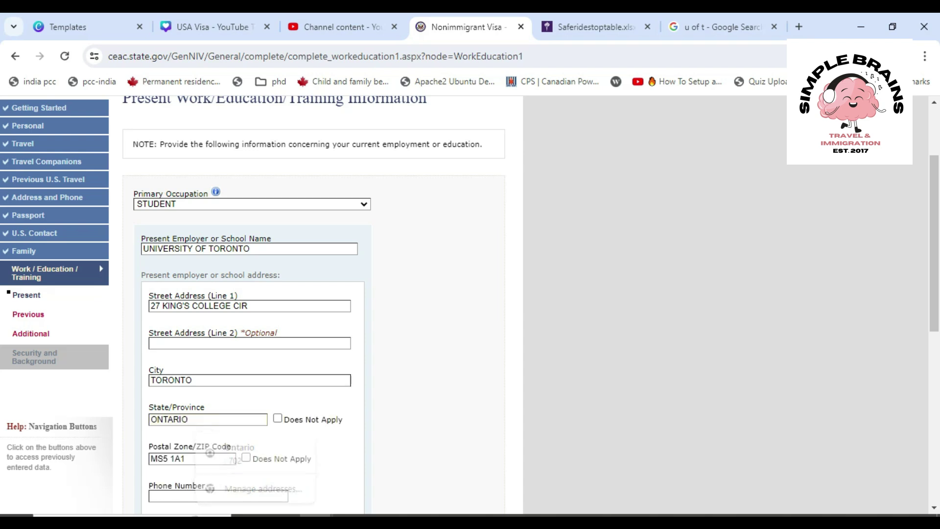
Enter the school's phone number and recheck the University of Toronto search results
click(218, 496)
text(34)
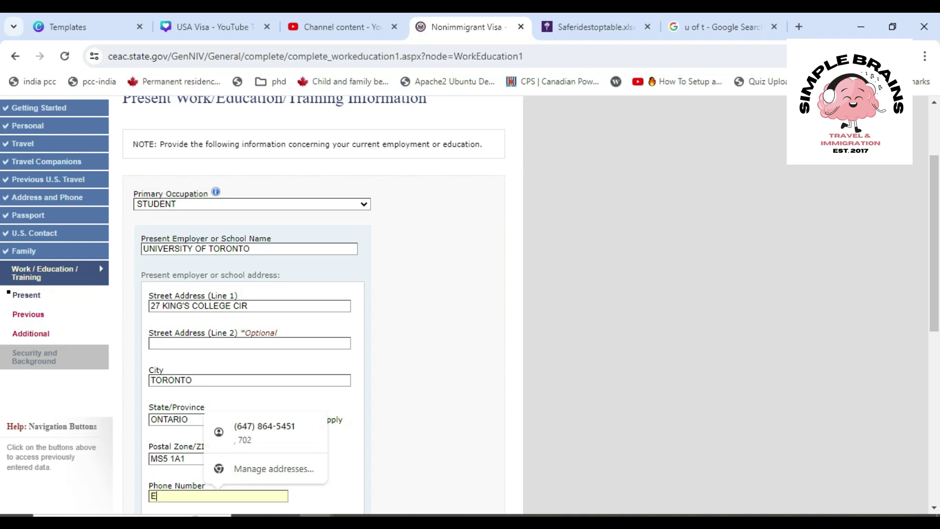
key(BackSpace)
key(BackSpace)
text(34343)
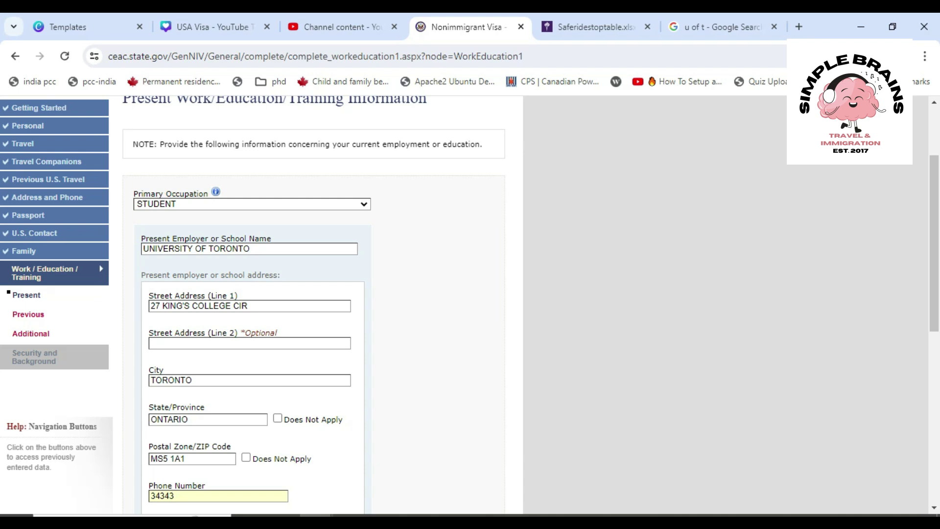
click(720, 27)
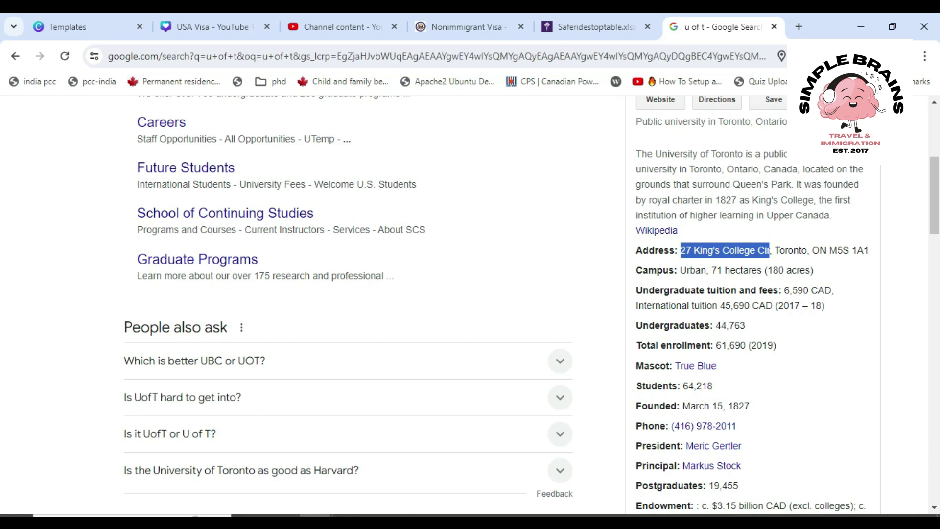
scroll(470, 304, down, 7)
scroll(470, 304, up, 7)
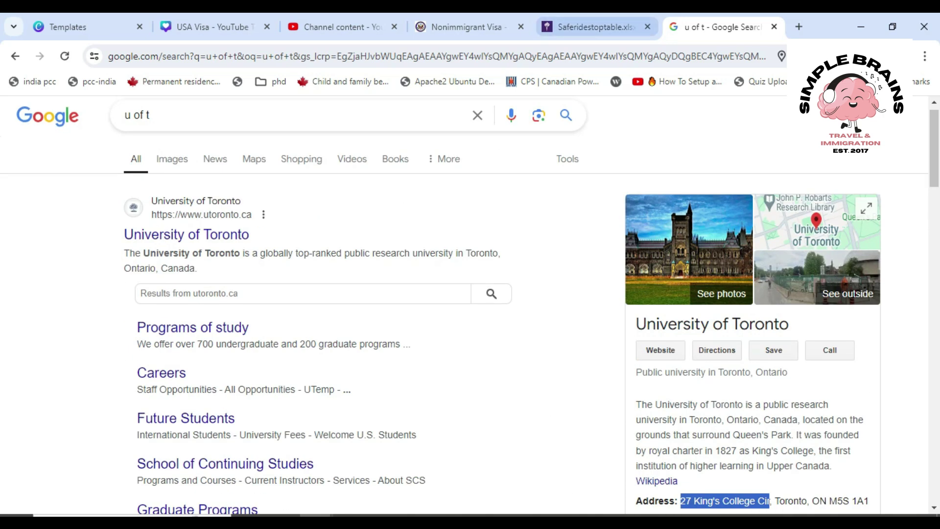
click(463, 26)
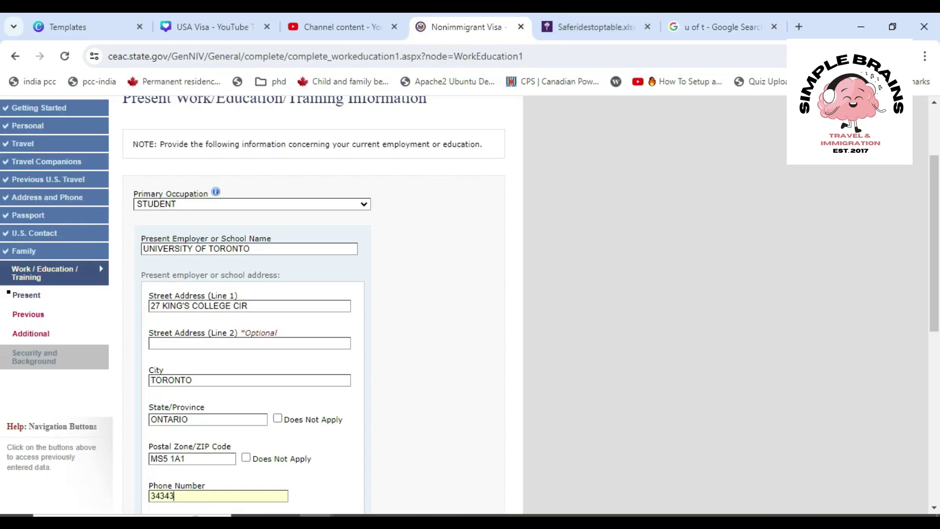
Set the school start date to 07 MAY 2021
scroll(314, 304, down, 3)
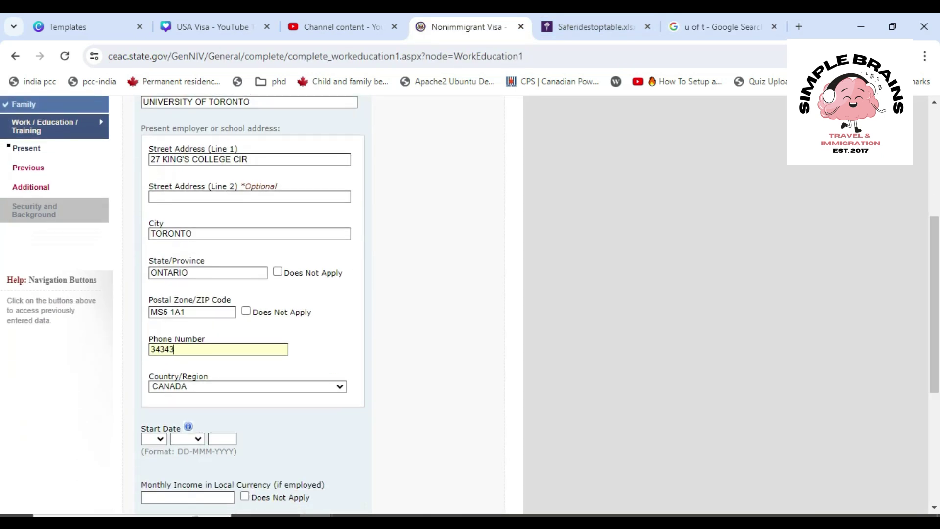
text(45678)
scroll(313, 303, down, 3)
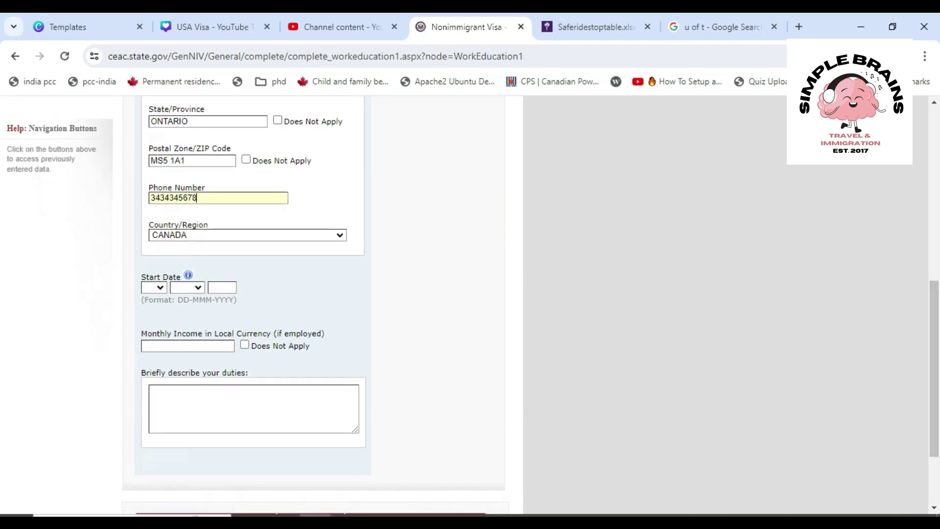
click(147, 287)
click(148, 373)
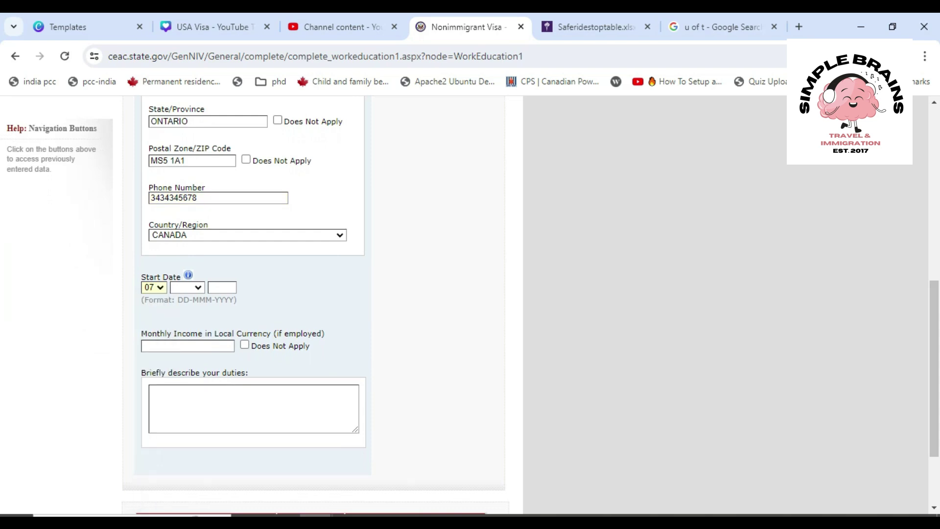
click(187, 287)
click(186, 353)
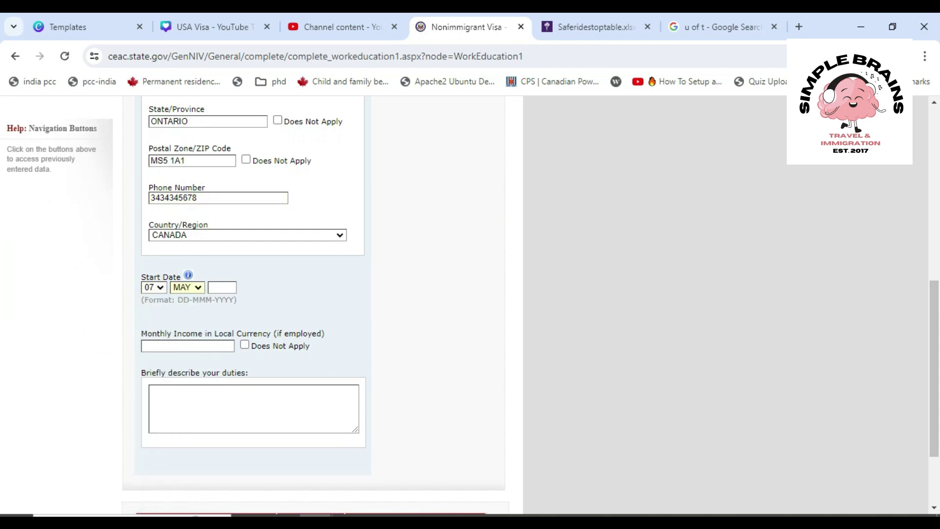
click(223, 287)
key(Return)
Set the monthly income to 88200 from the autofill suggestion
click(188, 347)
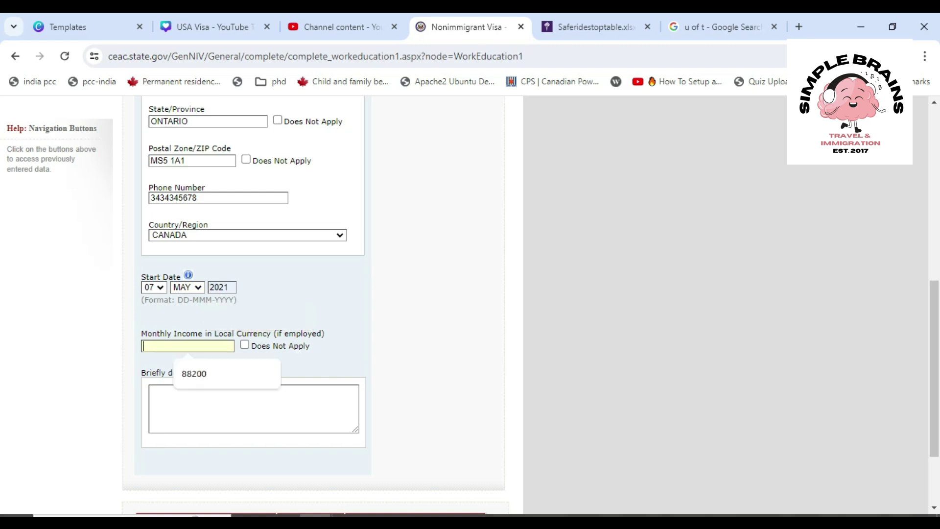
key(Down)
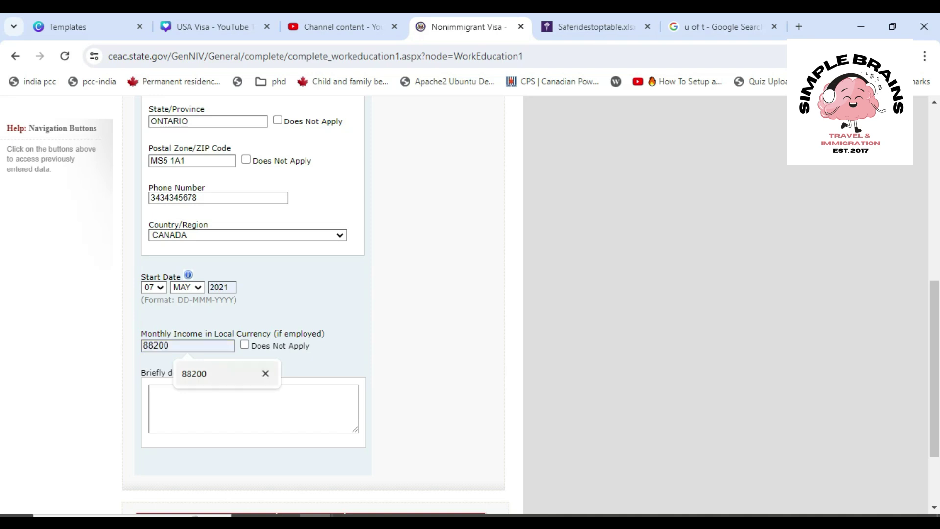
key(Down)
key(Return)
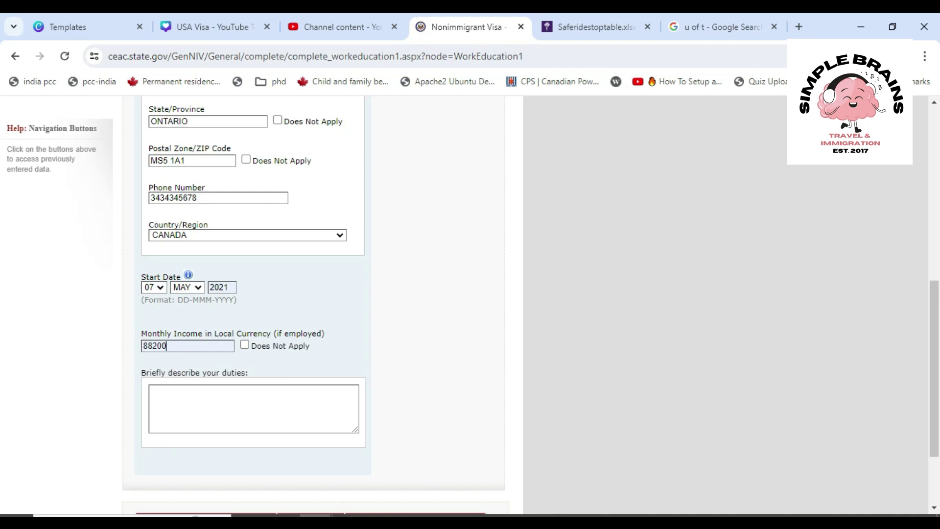
Enter duties 'I GO TO UNICERSITY TO STUDY BUSINESS' and continue to Previous Work/Education
click(152, 391)
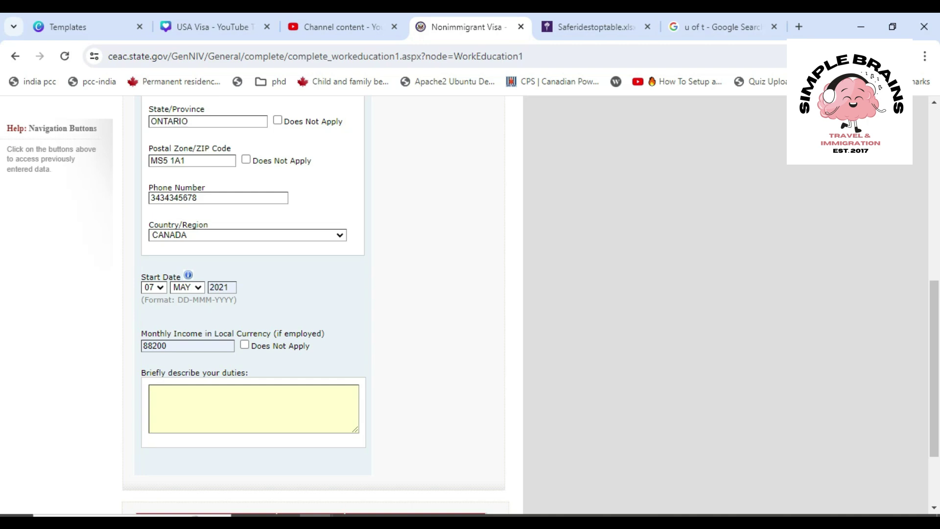
text(I GO TO UNICERSITY TO ST)
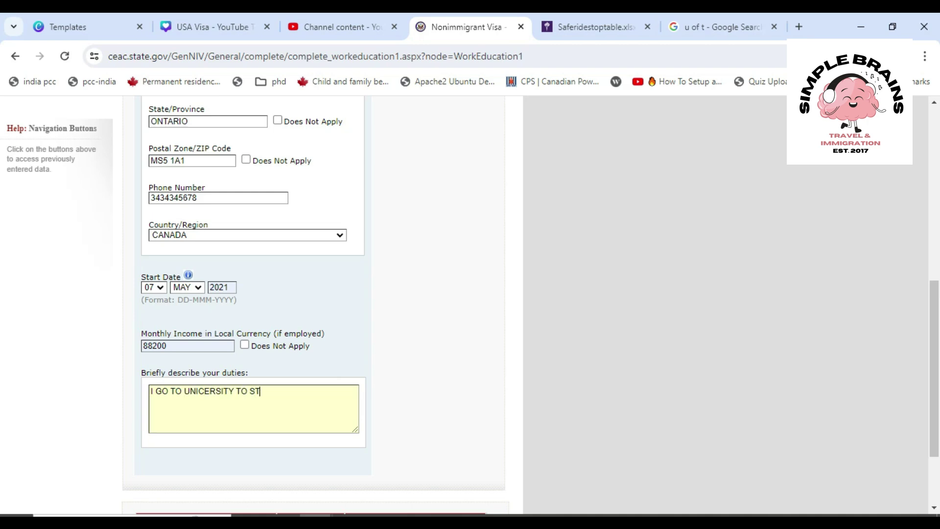
text(UDY BUSINESS)
scroll(313, 294, down, 3)
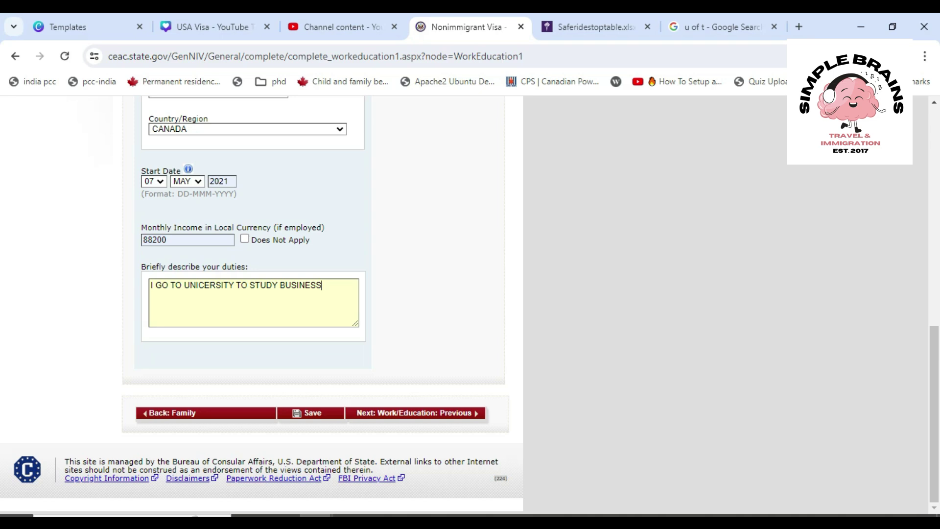
click(416, 413)
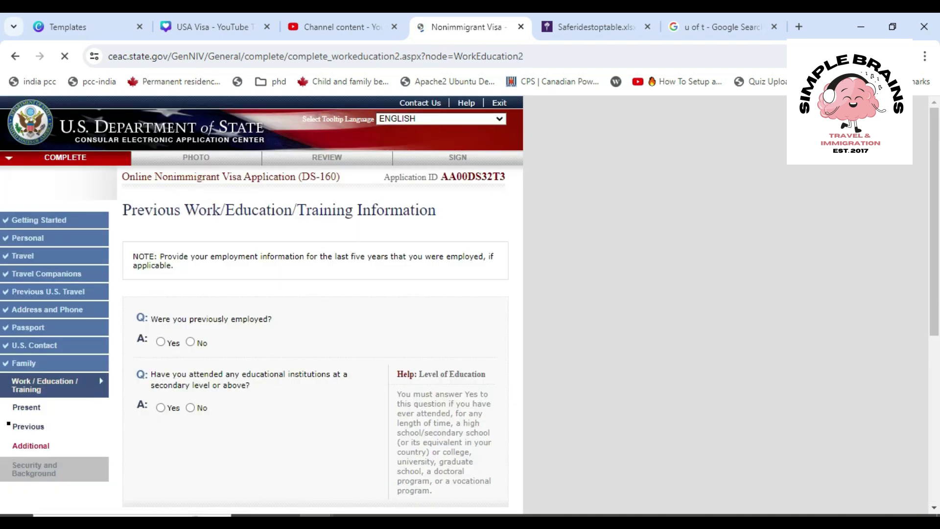
Answer No to previous employment and No to attending educational institutions
scroll(316, 304, down, 2)
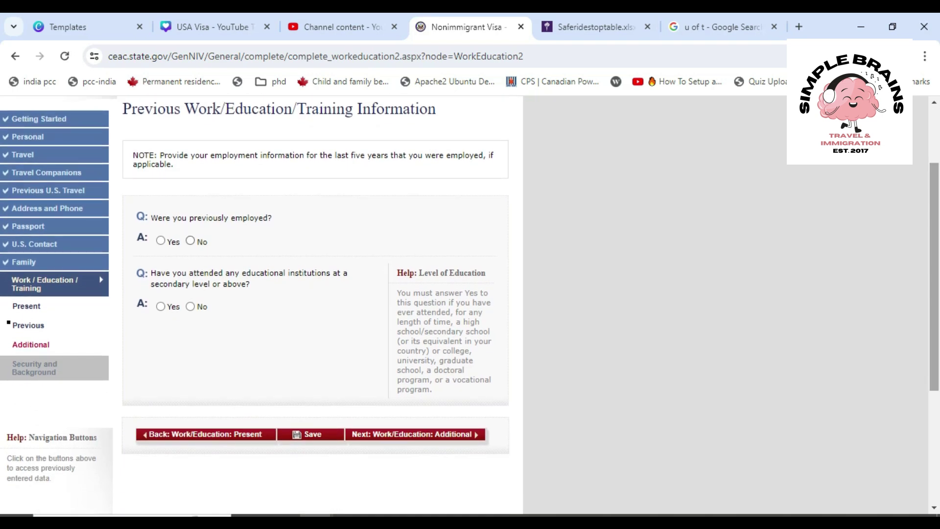
click(190, 241)
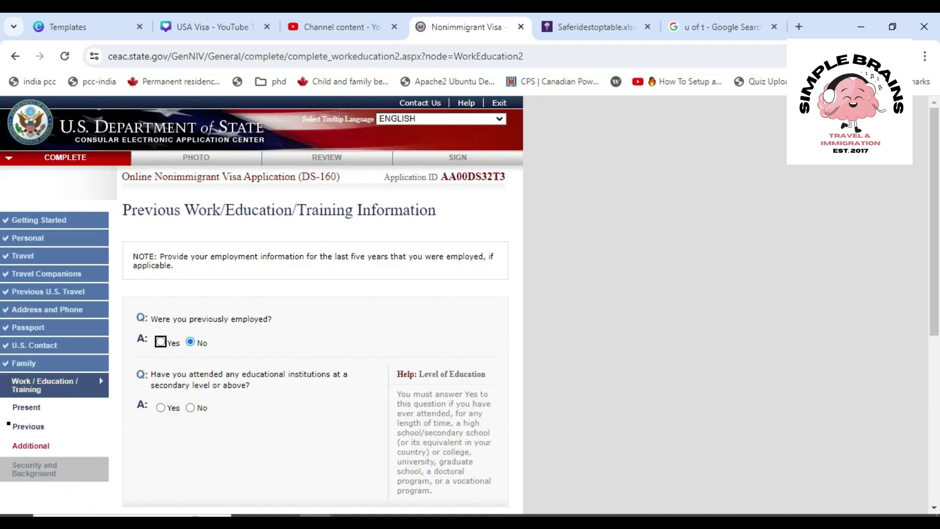
click(161, 342)
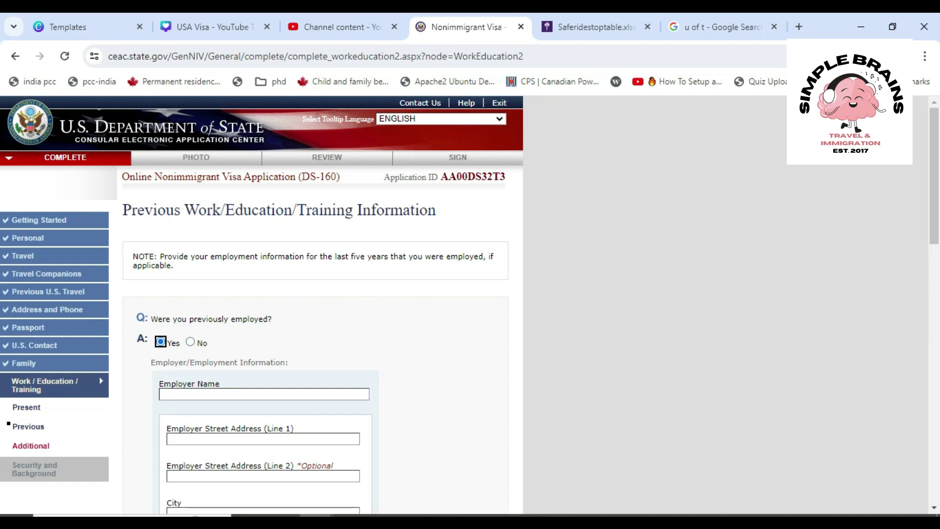
scroll(316, 303, down, 10)
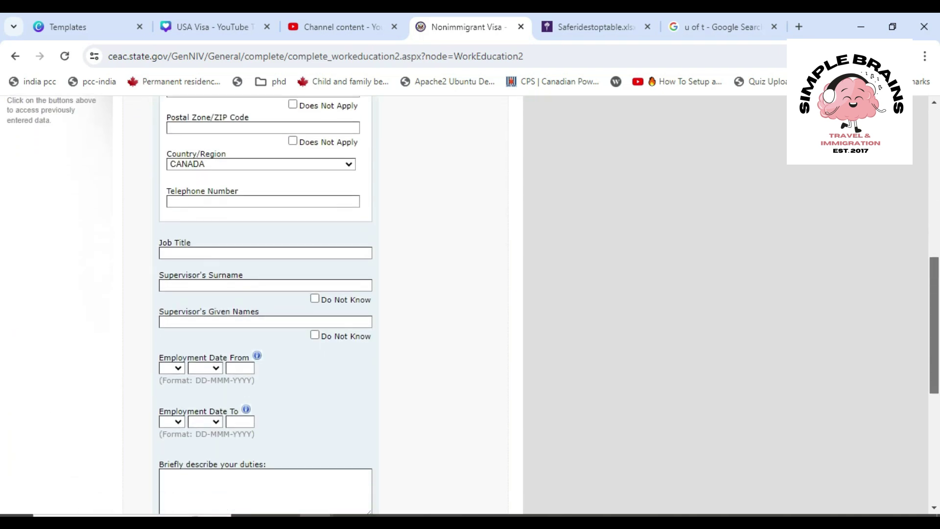
scroll(316, 304, down, 3)
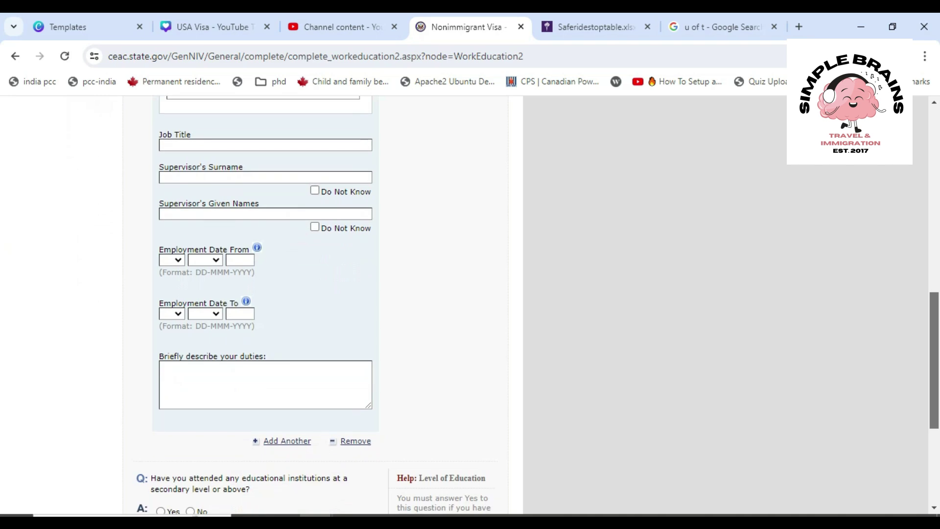
scroll(316, 304, down, 3)
scroll(316, 303, up, 13)
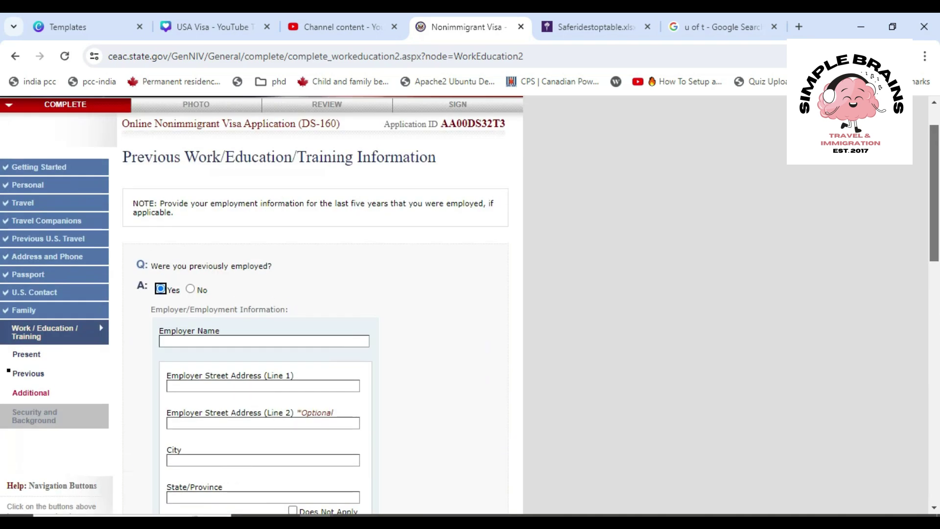
scroll(316, 303, down, 10)
scroll(316, 304, down, 1)
scroll(316, 304, down, 2)
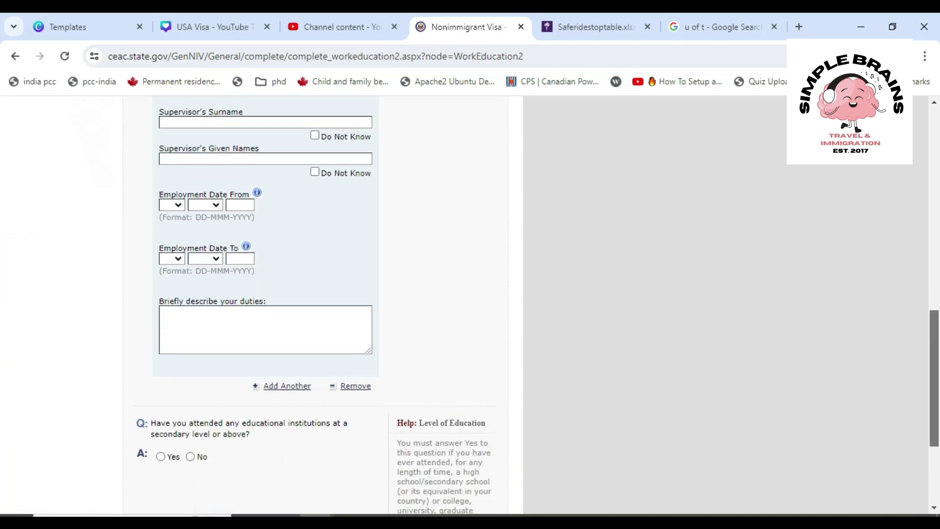
scroll(315, 303, down, 1)
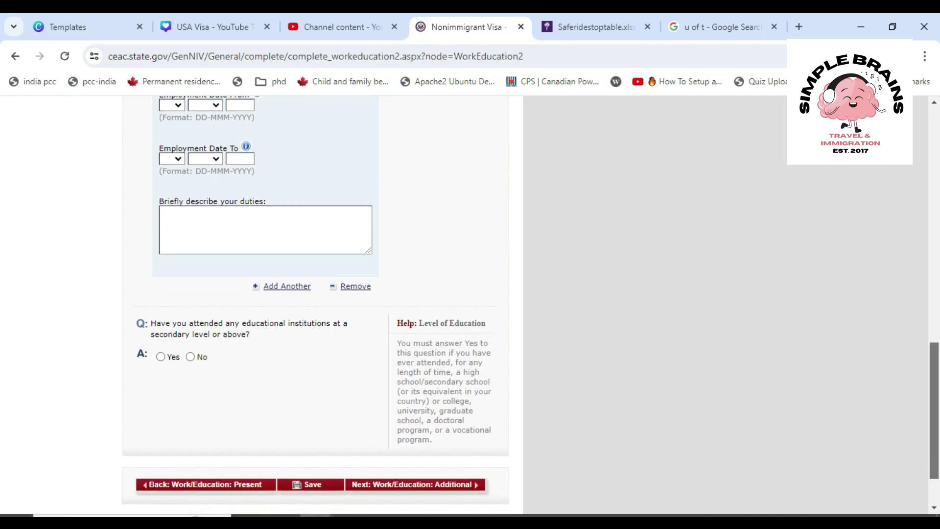
click(190, 357)
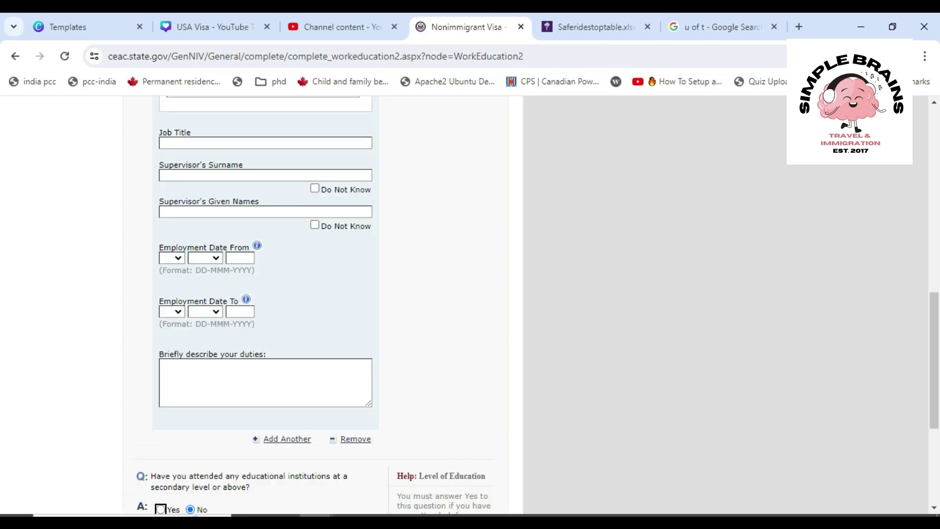
scroll(315, 303, up, 10)
click(190, 248)
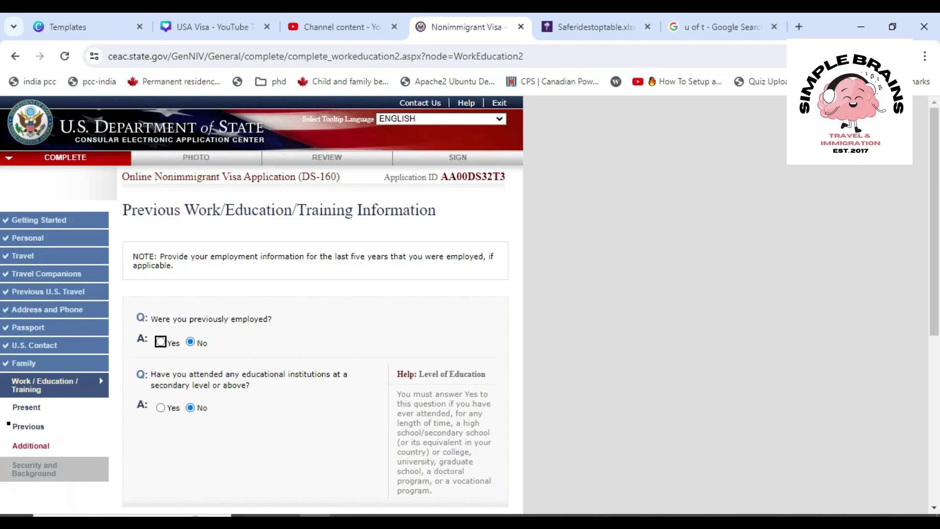
Restore the education answer to No and continue to Work/Education: Additional
click(161, 407)
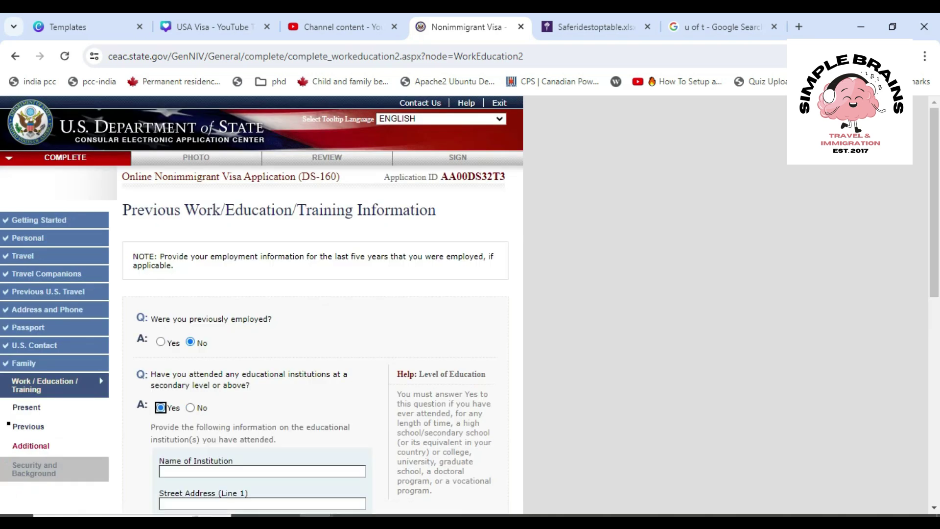
scroll(316, 304, down, 7)
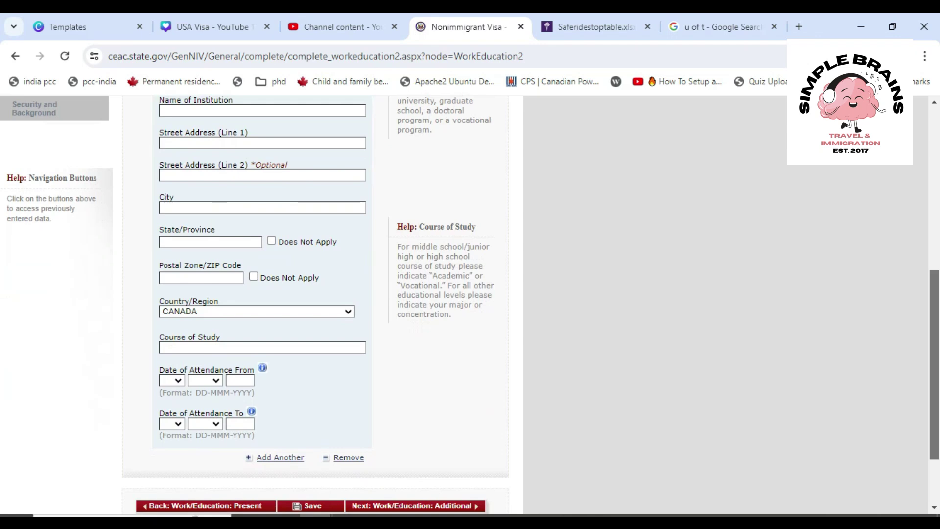
scroll(316, 303, up, 1)
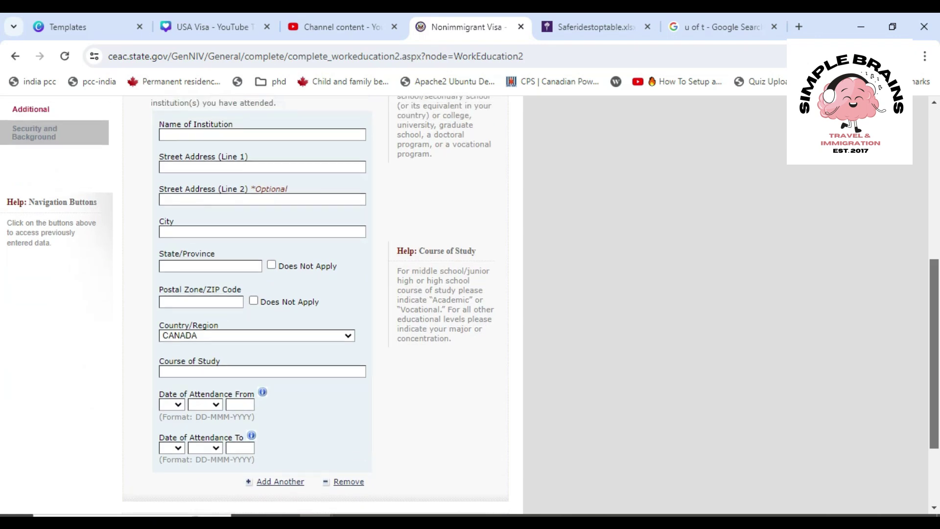
scroll(316, 304, up, 2)
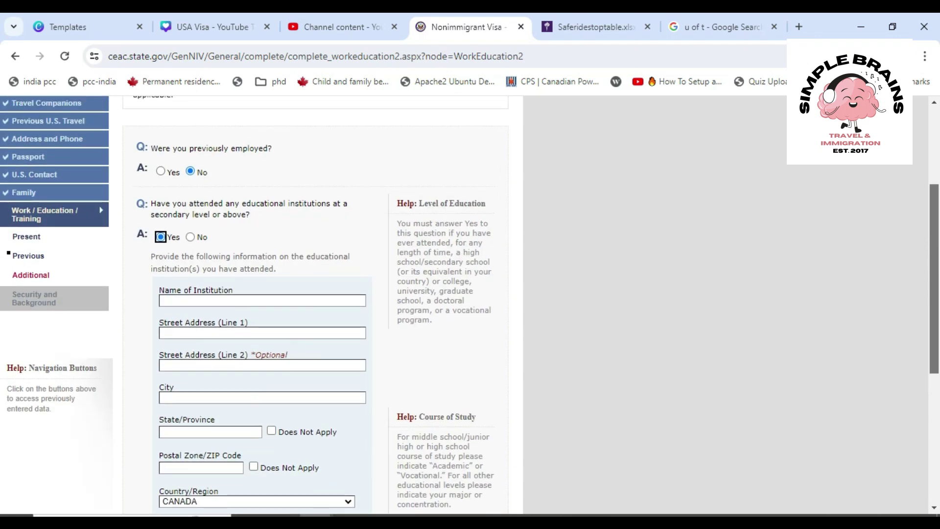
click(190, 237)
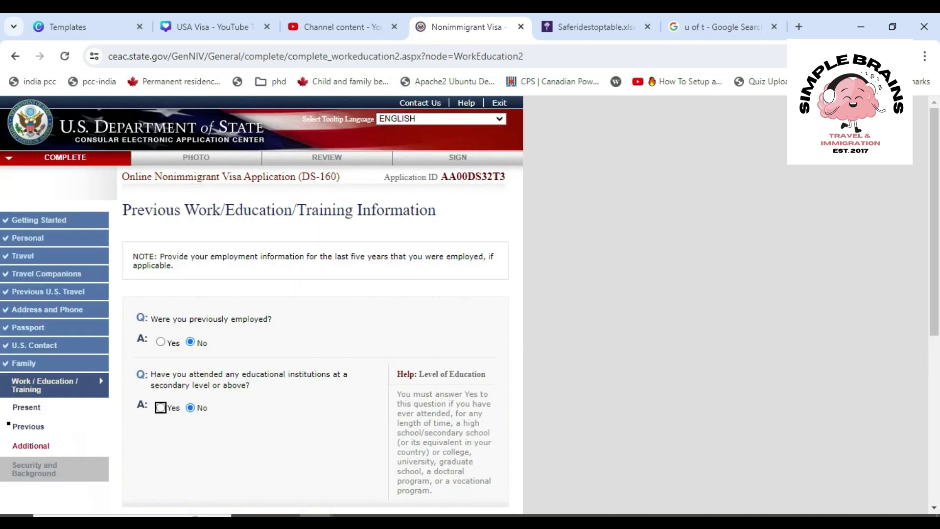
scroll(316, 303, down, 5)
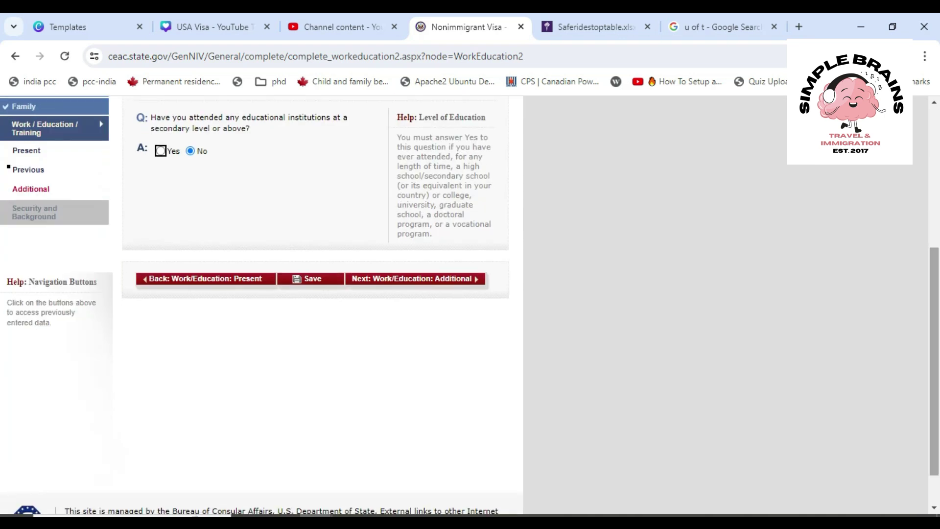
click(415, 279)
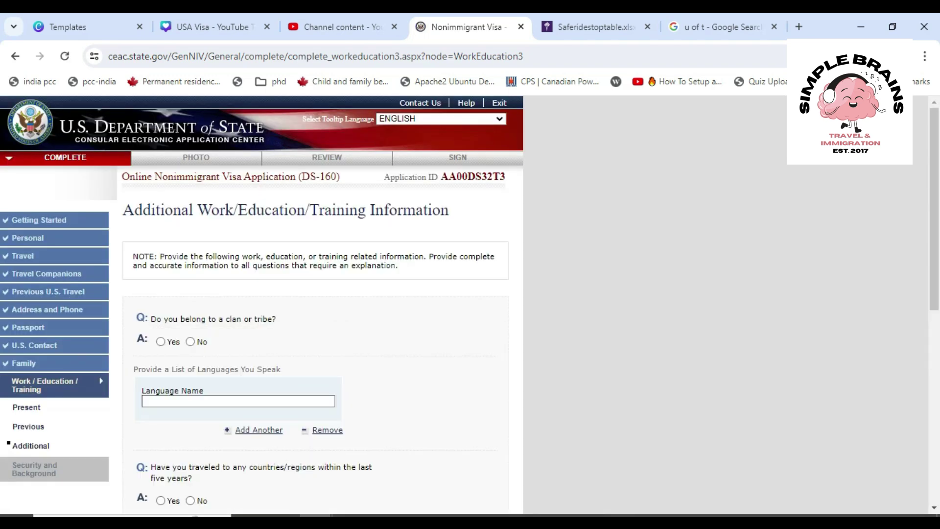
scroll(470, 305, down, 1)
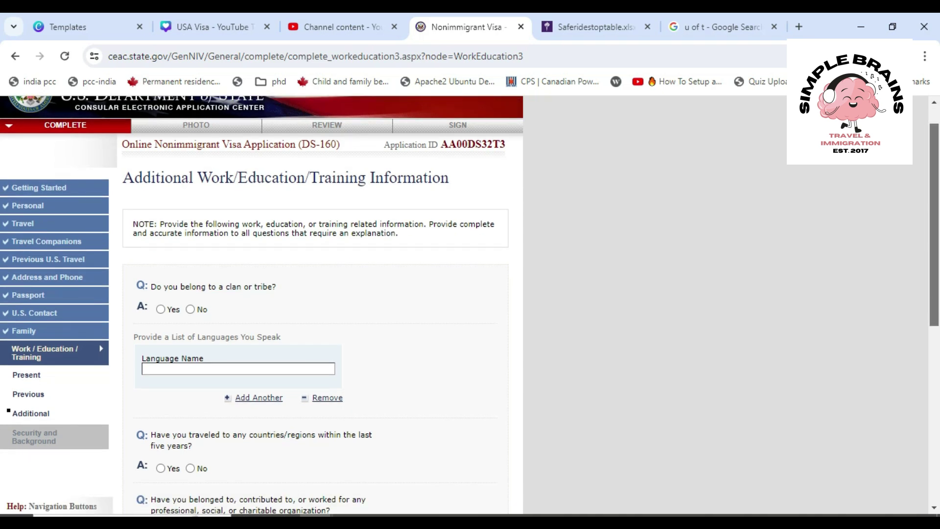
scroll(470, 305, down, 3)
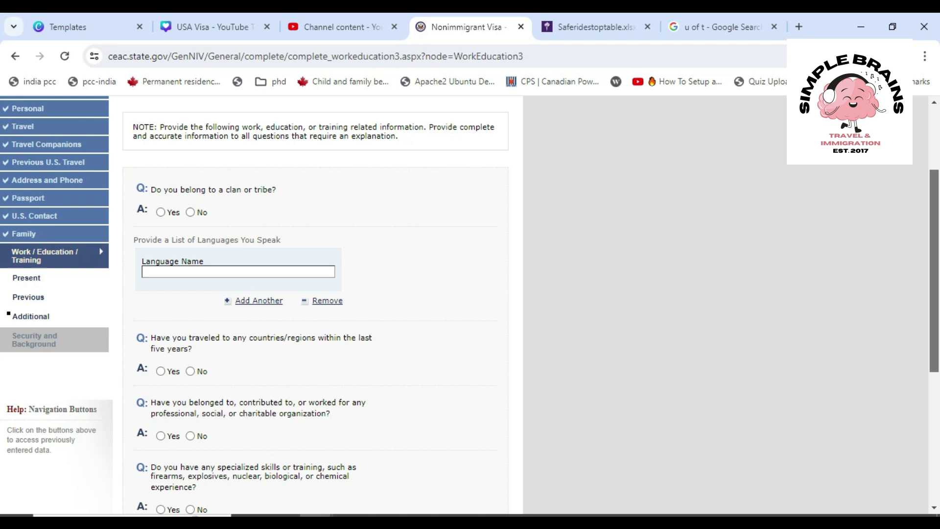
Answer No to clan or tribe membership and list ENGLISH as a spoken language
click(190, 212)
click(239, 272)
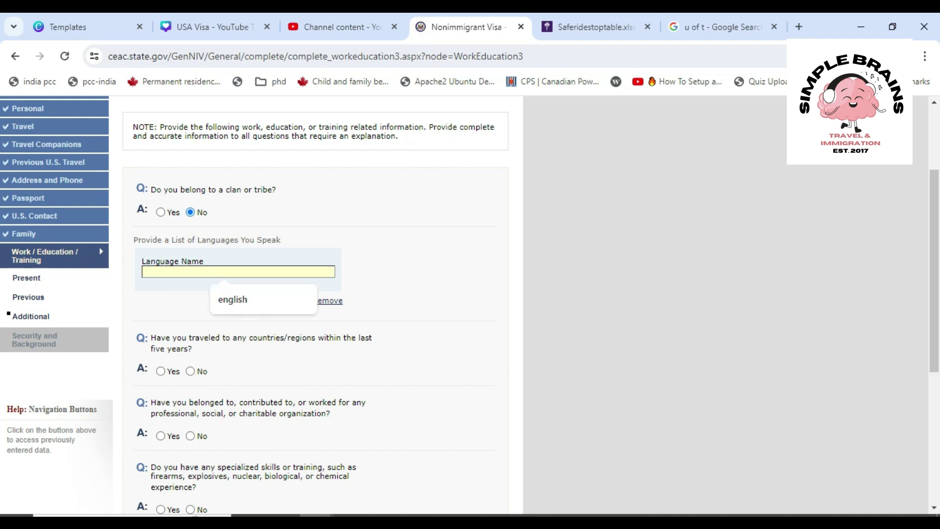
click(244, 299)
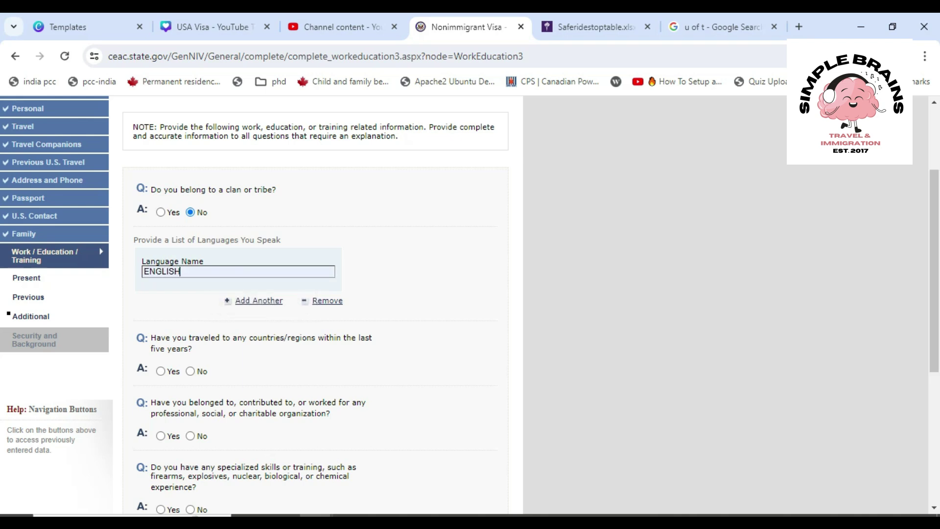
Try Yes for five-year travel with CAMBODIA as the country, then revert to No
scroll(470, 304, down, 1)
scroll(470, 304, down, 2)
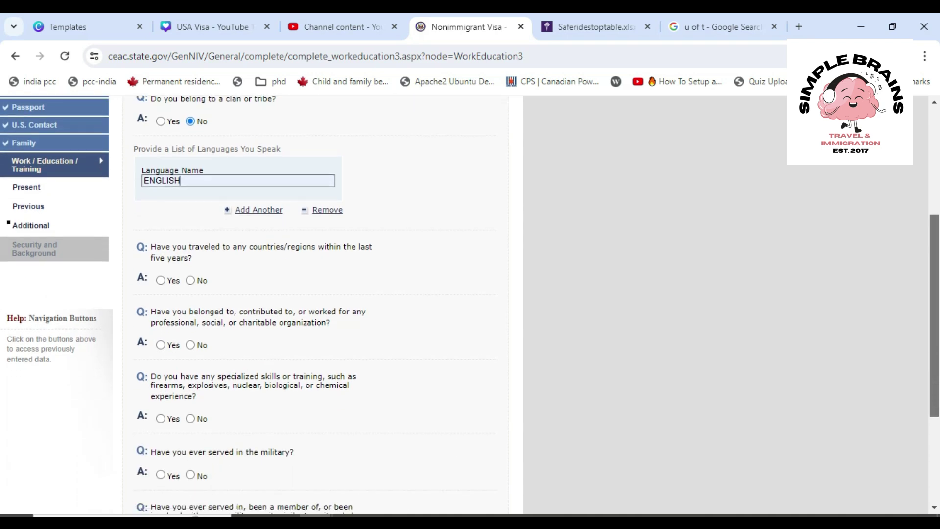
scroll(470, 304, down, 1)
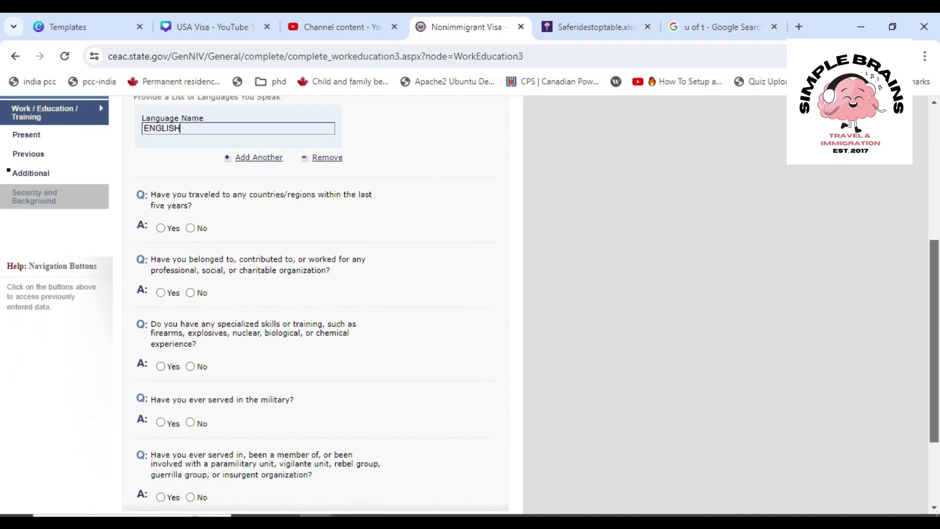
scroll(470, 303, down, 1)
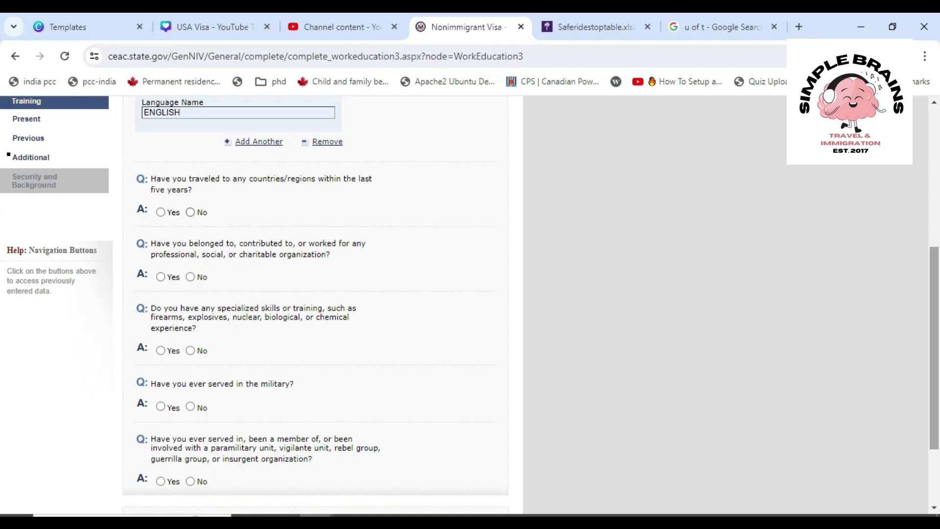
click(190, 212)
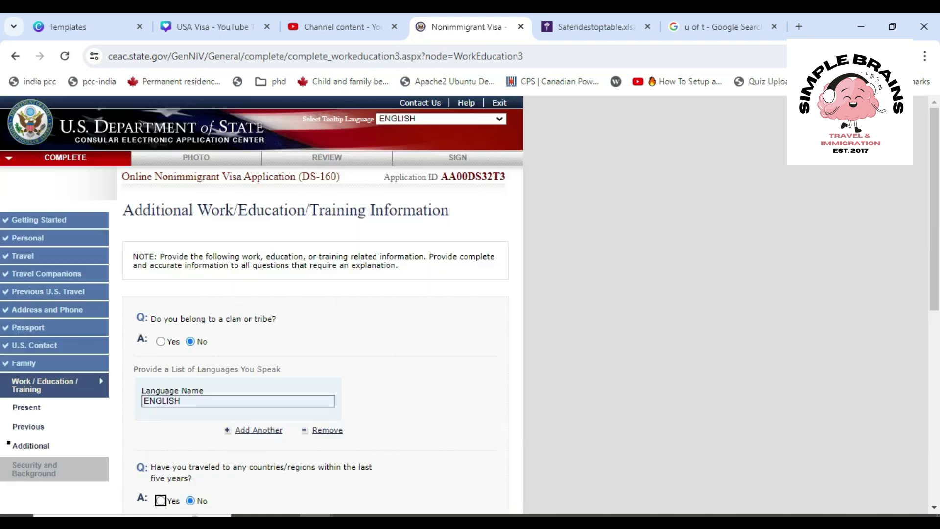
scroll(471, 304, down, 6)
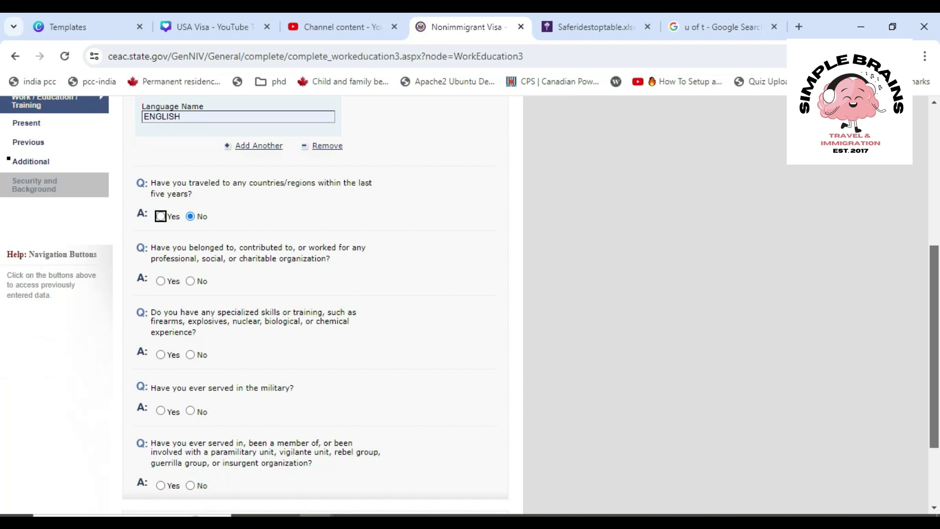
click(160, 216)
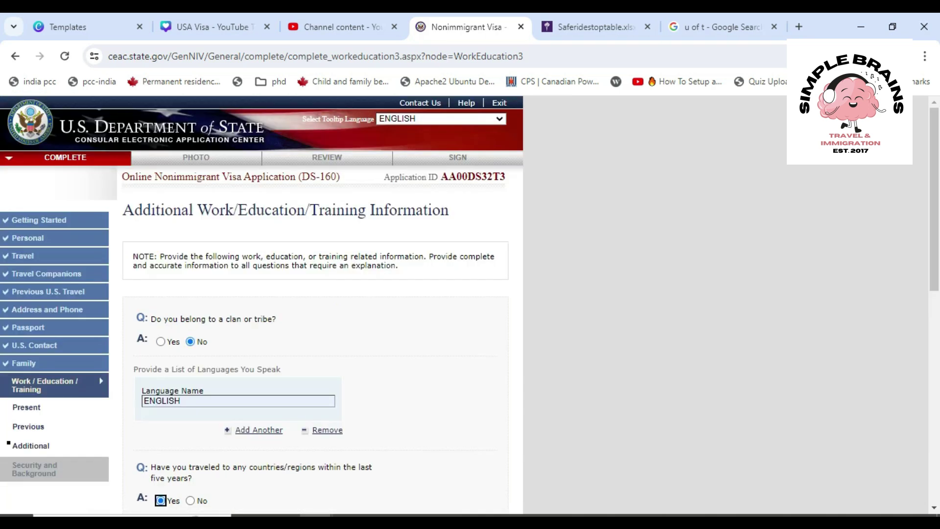
scroll(314, 304, down, 8)
scroll(314, 303, up, 1)
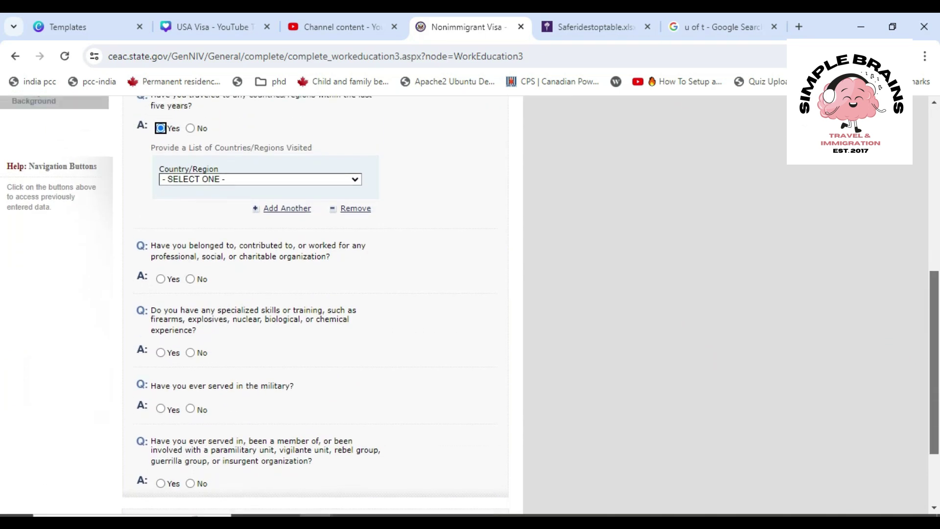
scroll(313, 304, up, 1)
click(260, 246)
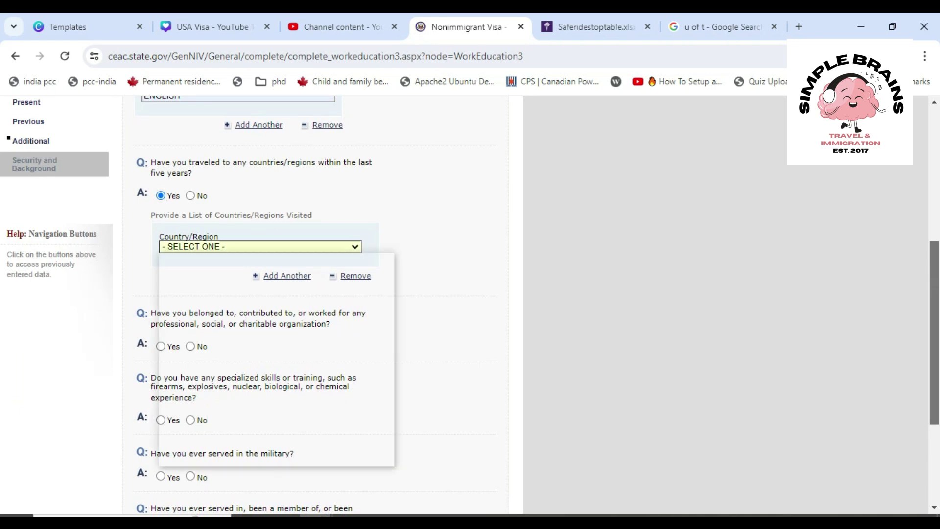
key(c)
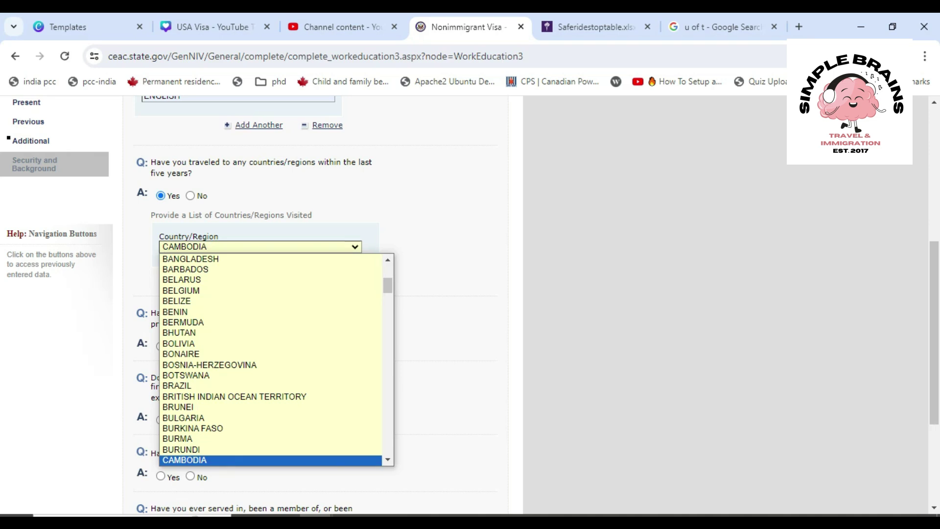
key(Return)
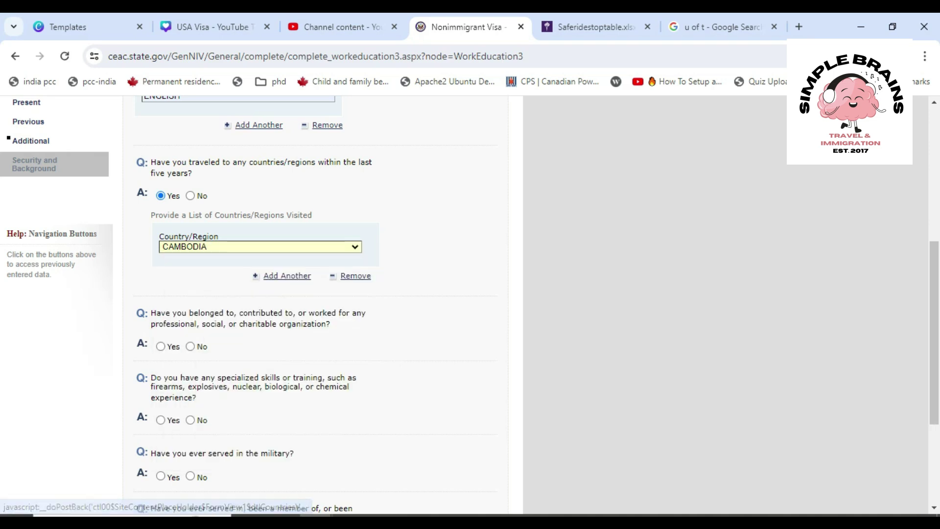
click(190, 196)
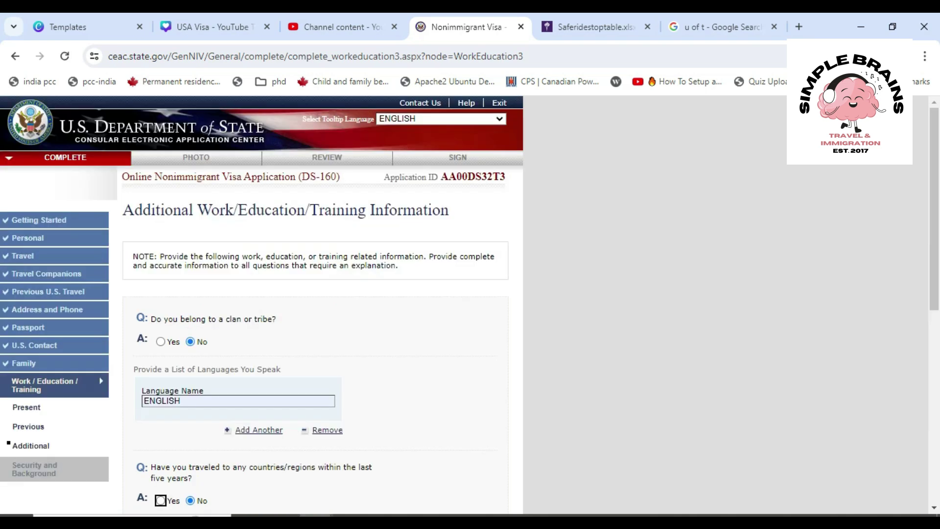
Answer No to belonging to professional or social organizations
scroll(470, 303, down, 2)
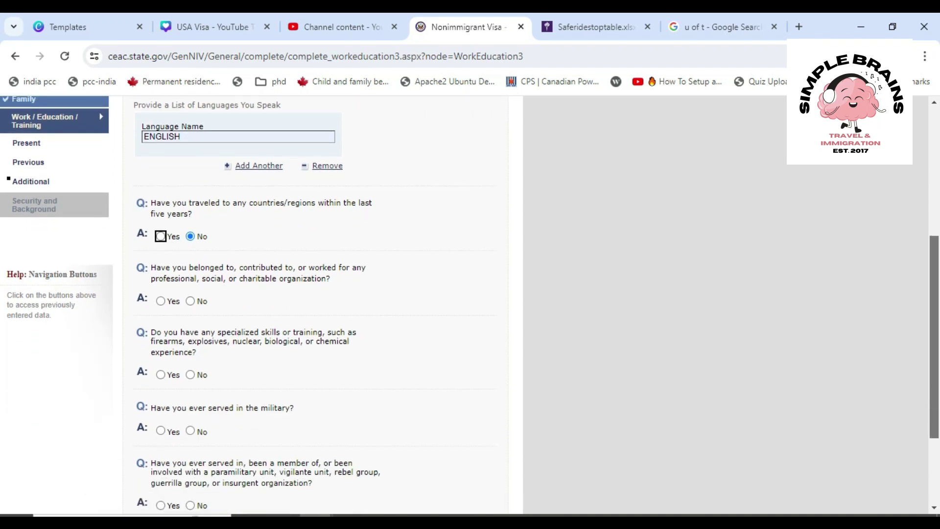
click(190, 301)
scroll(313, 304, down, 3)
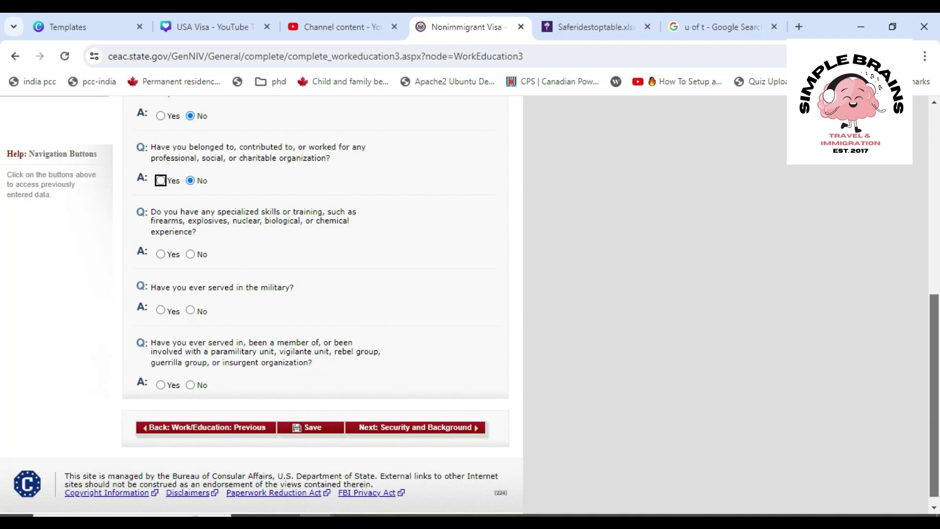
key(space)
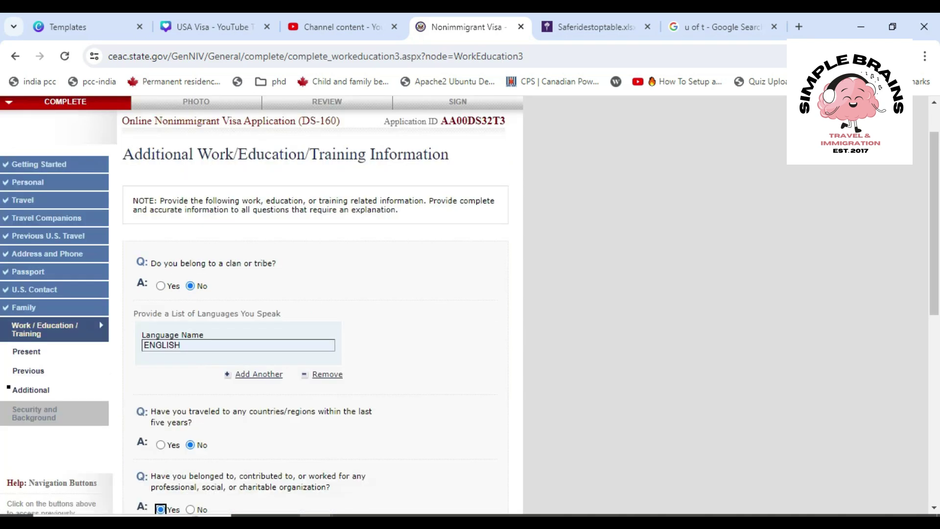
scroll(314, 303, down, 5)
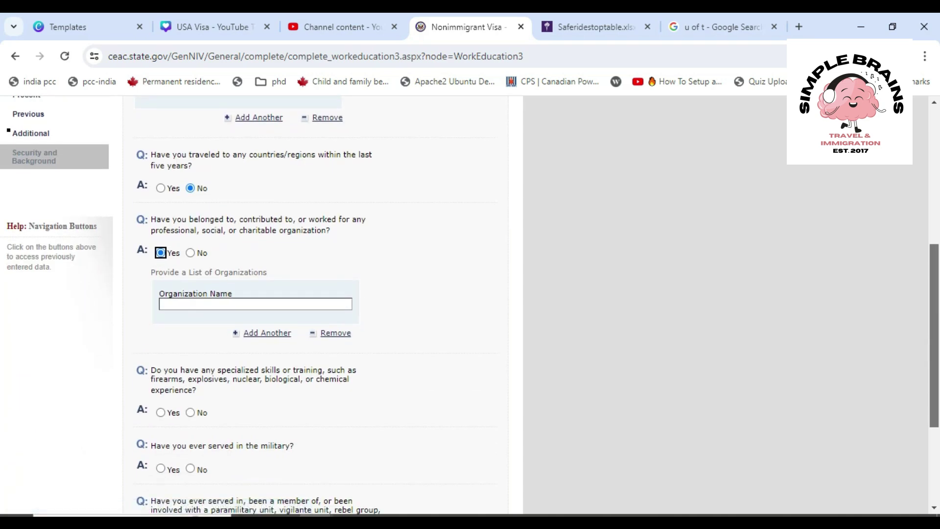
click(190, 253)
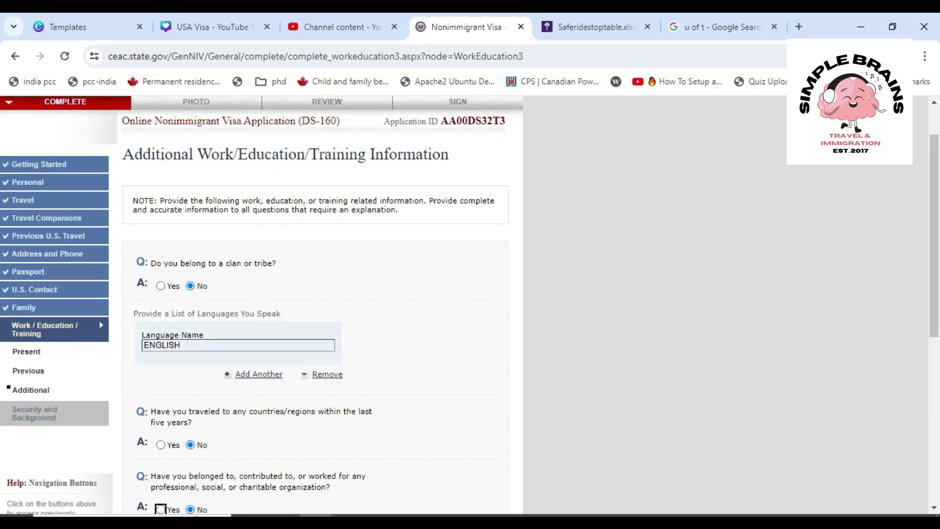
Answer No to having specialized skills or training
scroll(314, 303, down, 5)
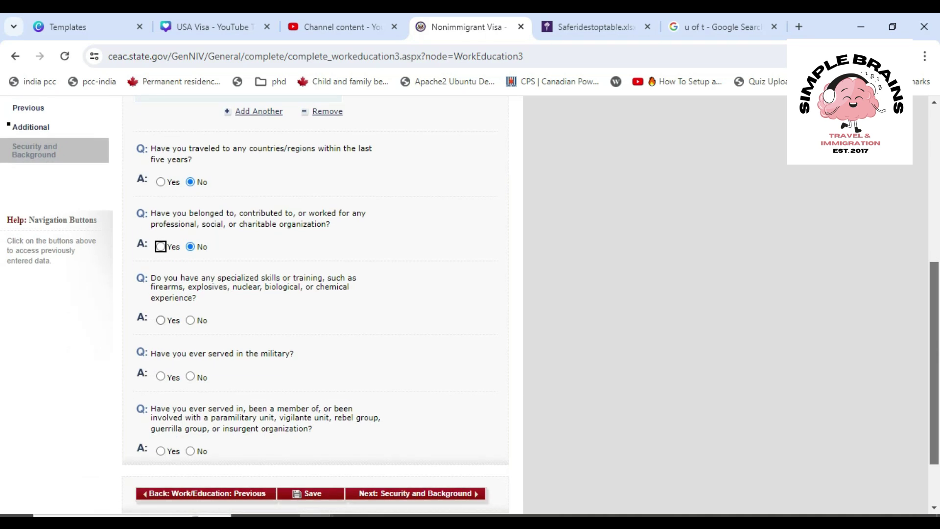
click(160, 320)
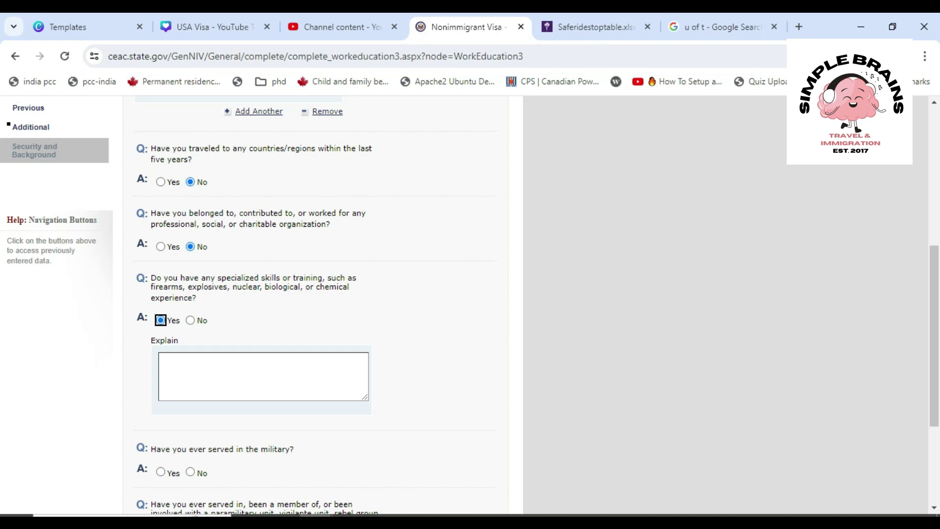
click(263, 376)
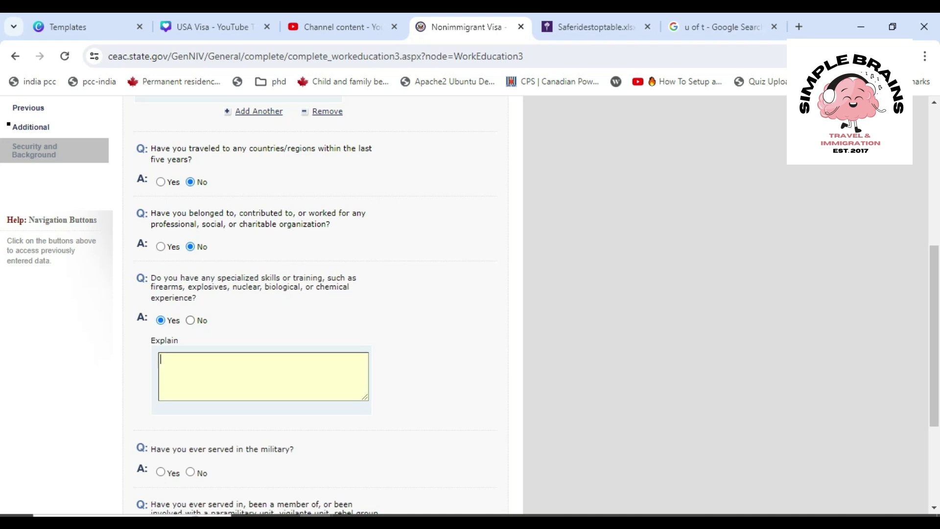
click(190, 320)
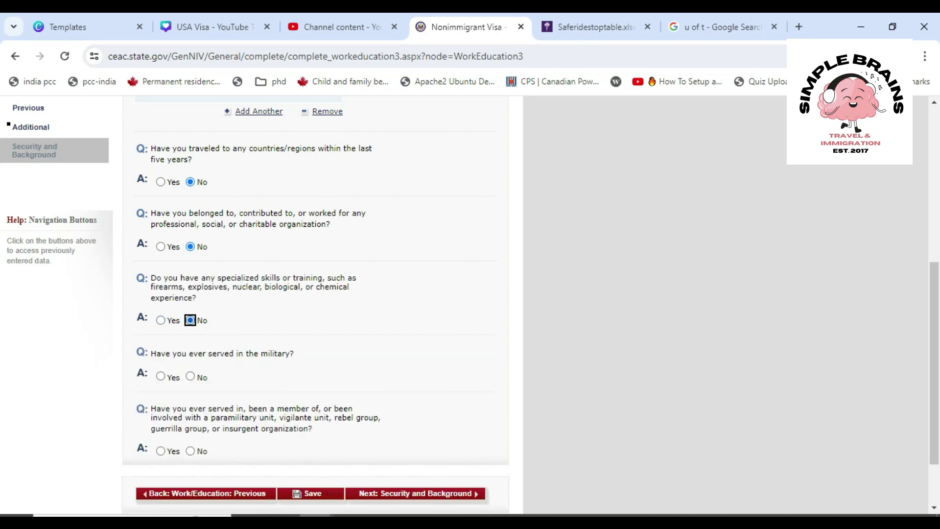
Answer No to having served in the military
scroll(470, 304, down, 2)
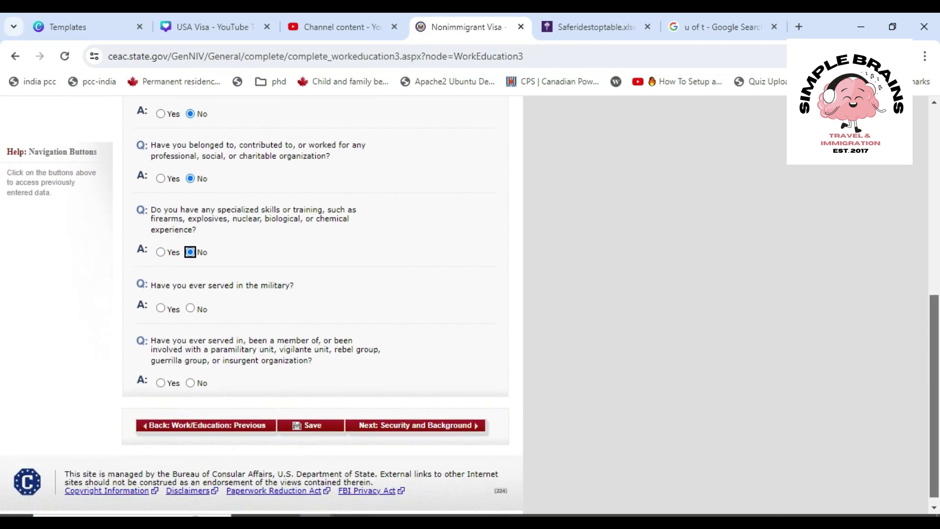
click(190, 308)
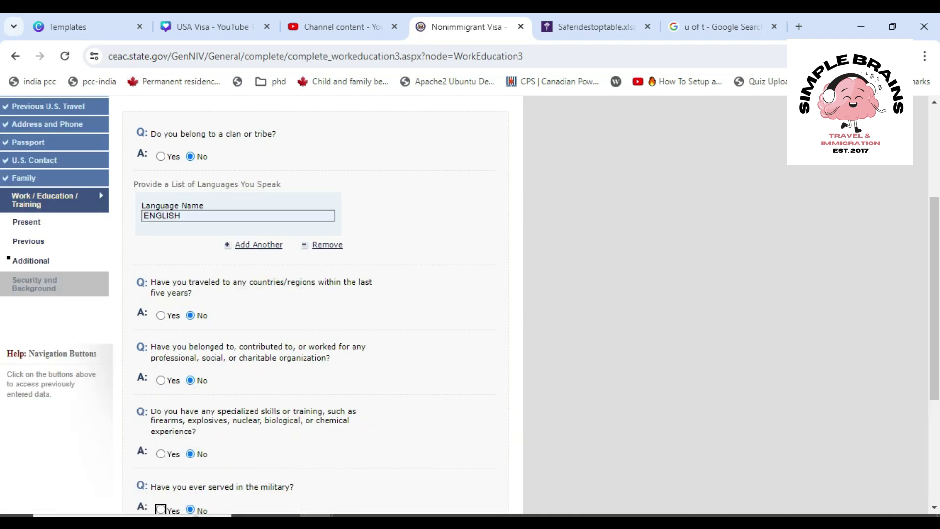
scroll(470, 304, down, 4)
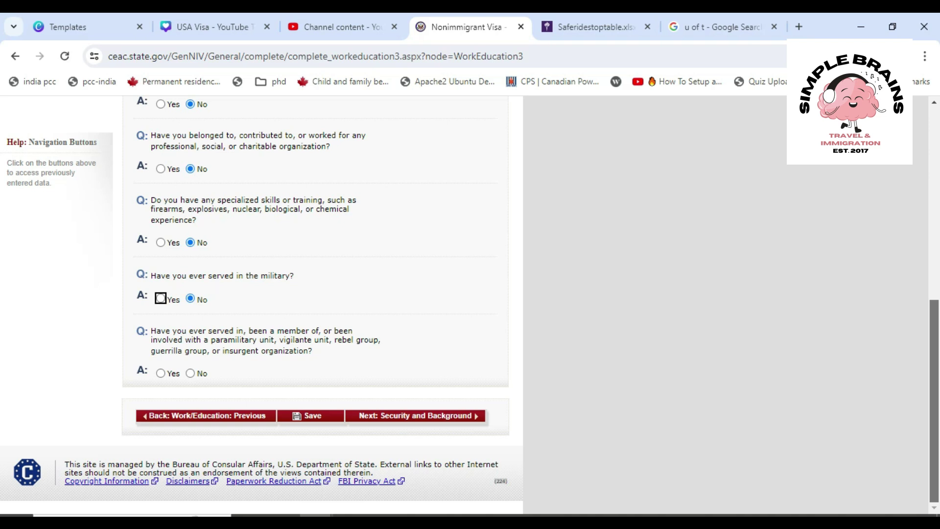
key(space)
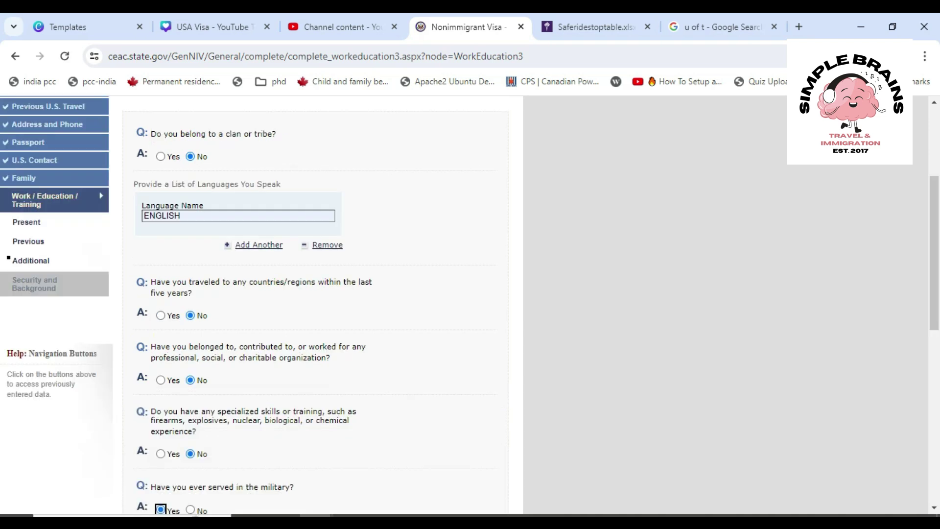
scroll(314, 304, down, 5)
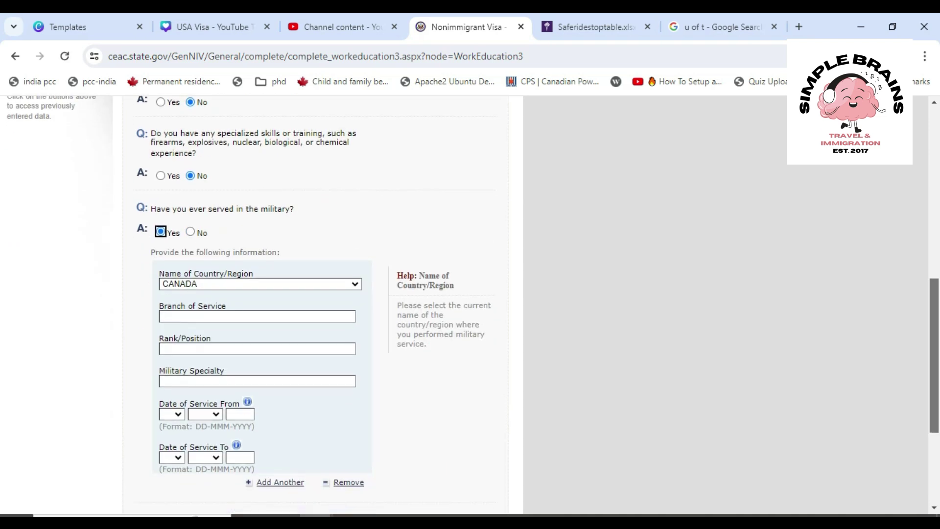
key(Right)
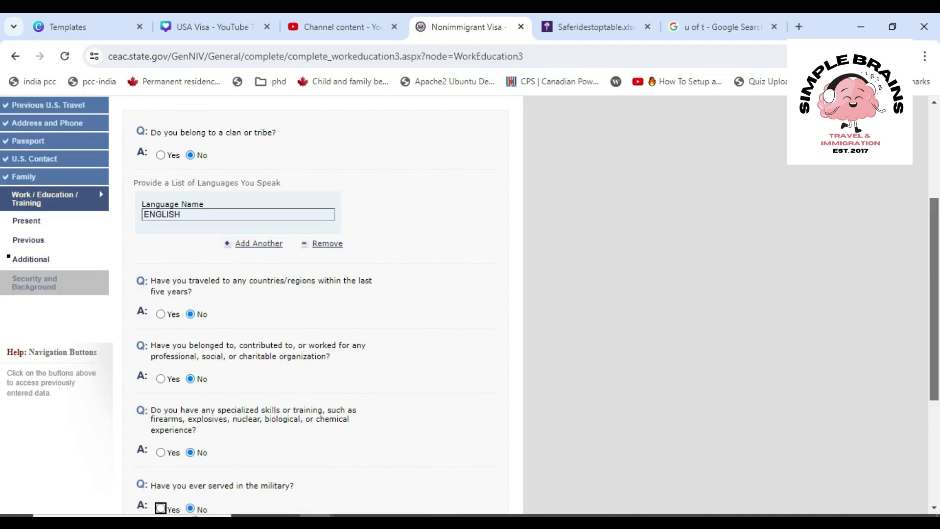
scroll(314, 303, down, 4)
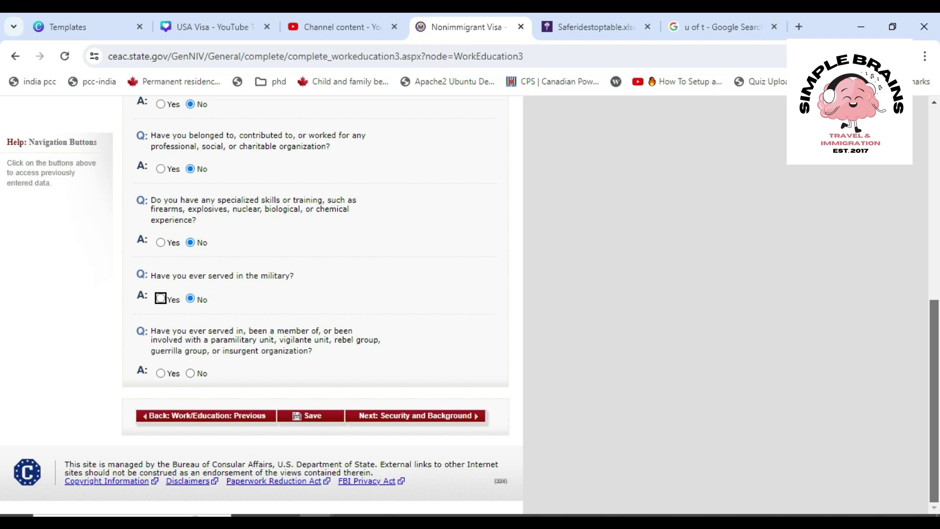
Answer No to paramilitary group involvement and move on to Security and Background
click(161, 373)
click(190, 373)
click(415, 415)
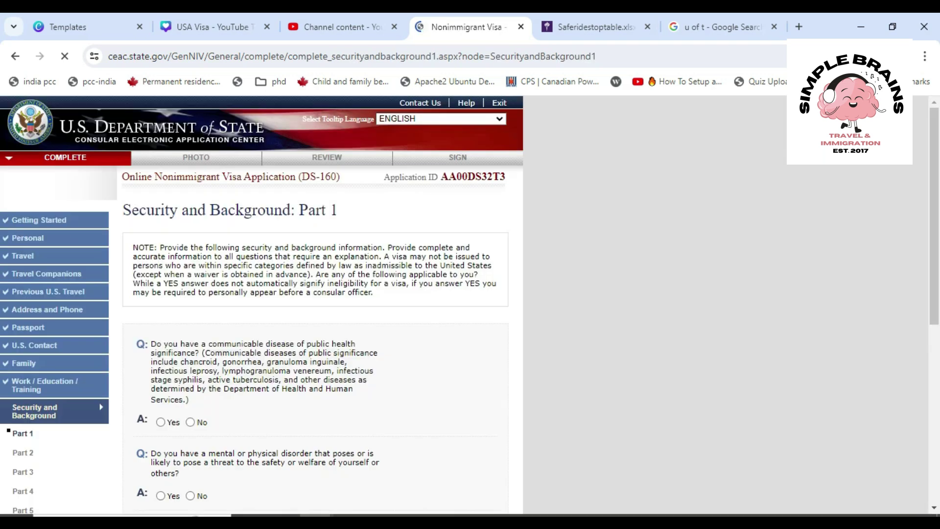
Answer No to communicable disease, mental disorder and drug abuse, then go to Part 2
scroll(471, 304, down, 1)
scroll(470, 304, down, 3)
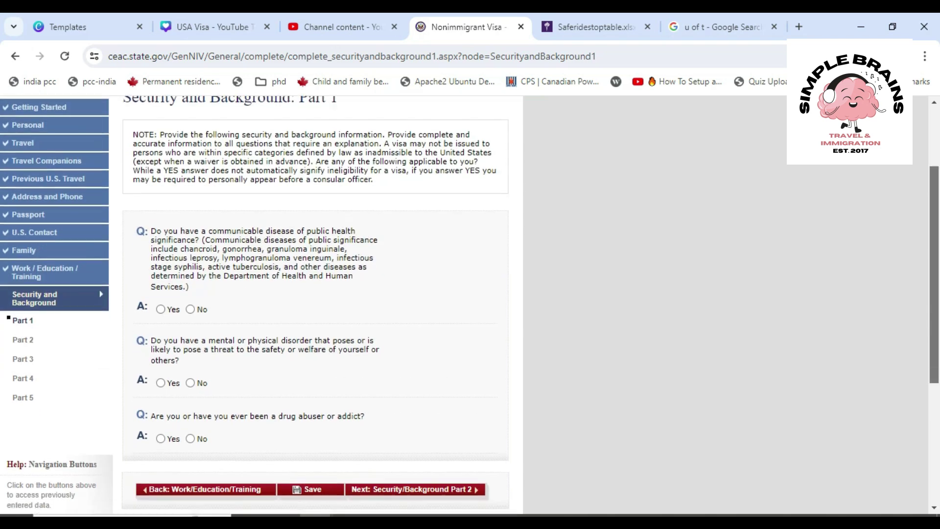
scroll(471, 304, down, 1)
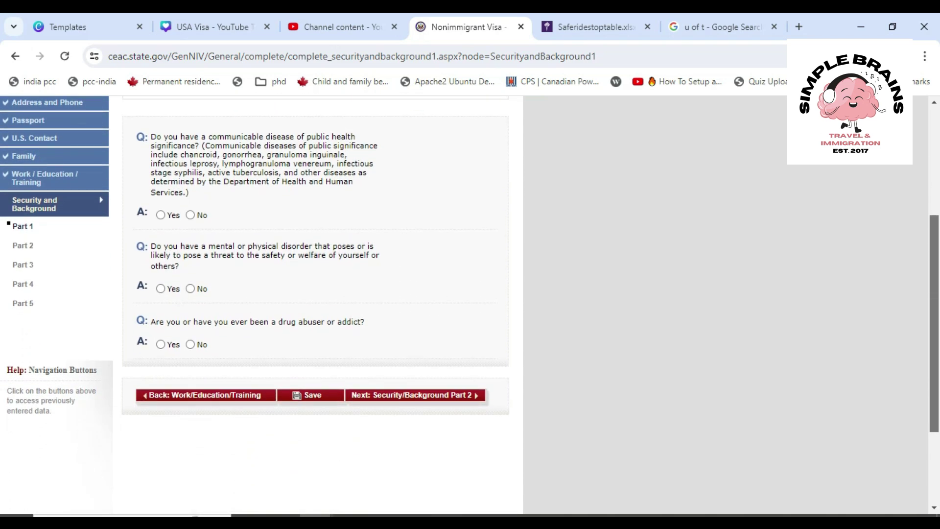
scroll(470, 304, up, 2)
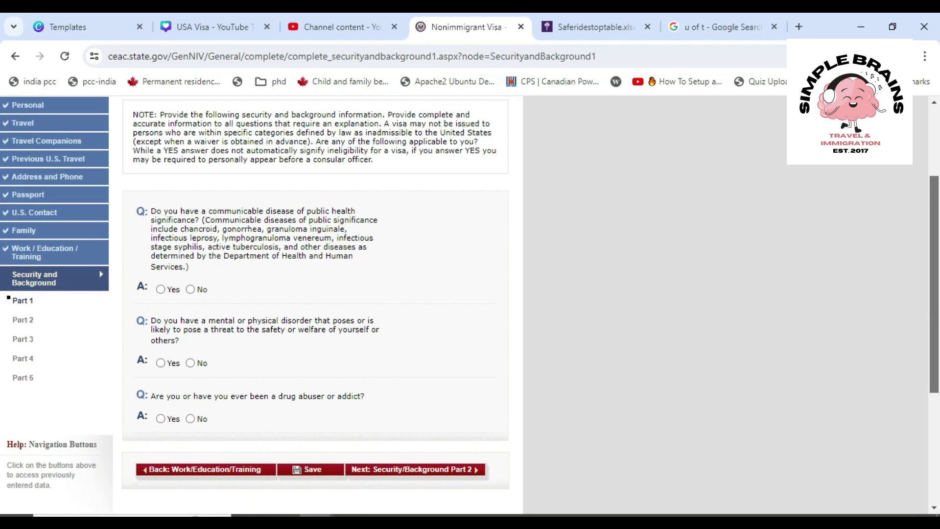
scroll(471, 305, down, 1)
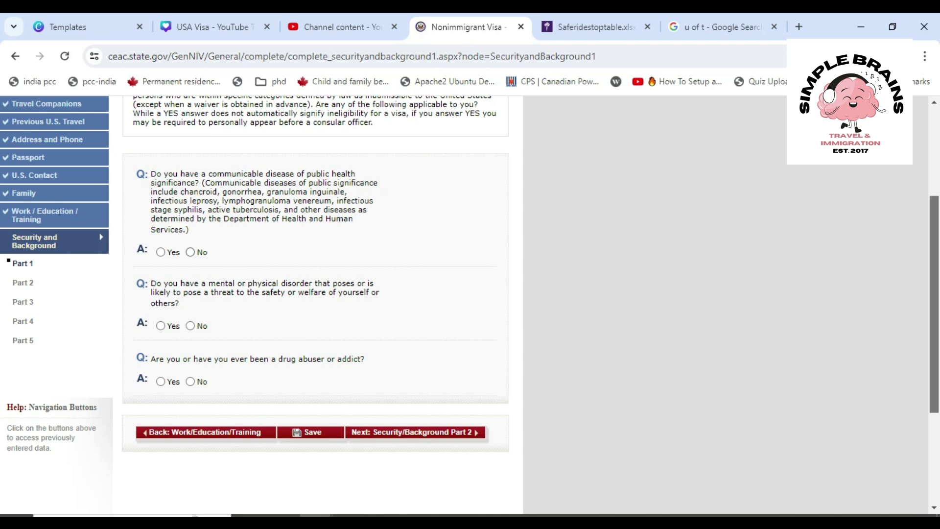
click(161, 252)
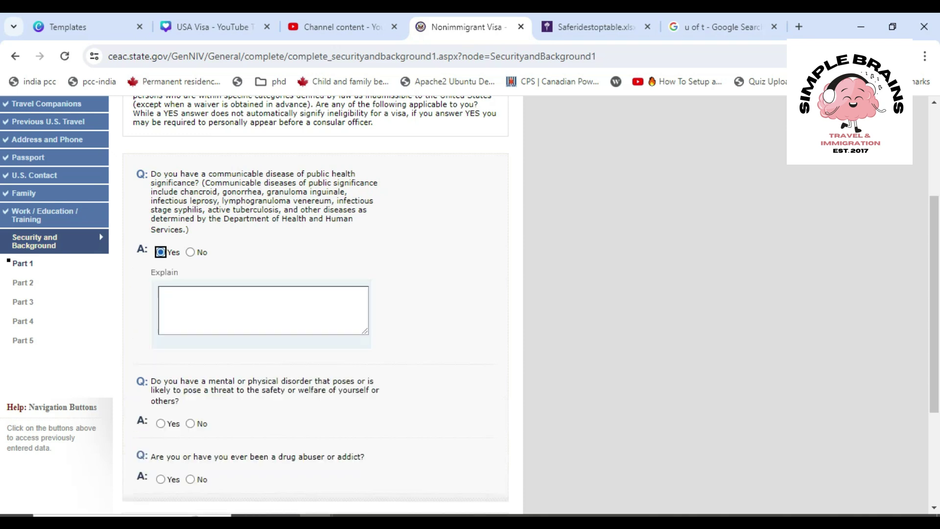
click(190, 253)
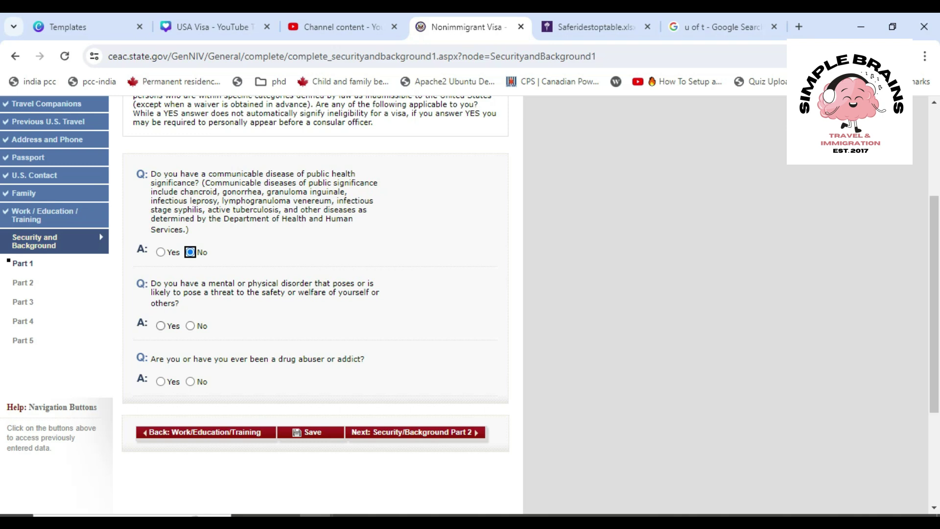
key(Tab)
key(space)
key(Right)
click(191, 381)
click(415, 433)
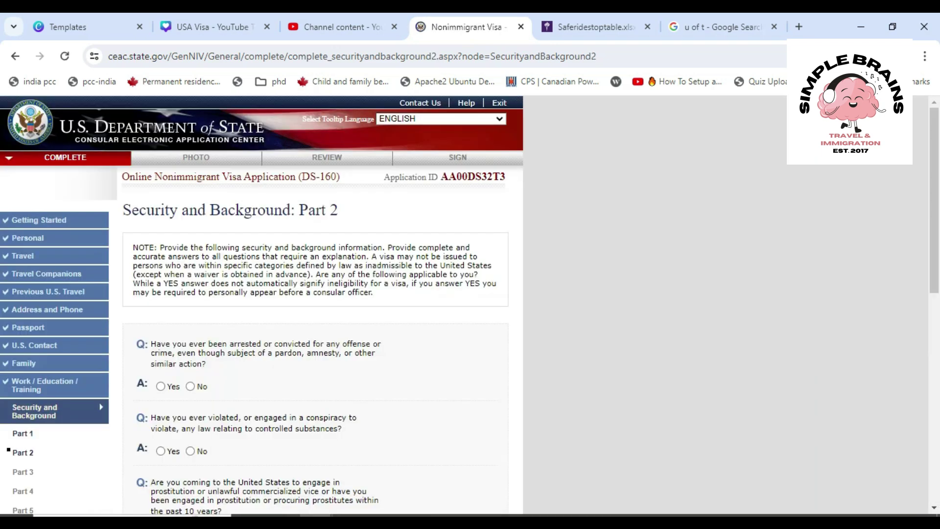
Answer No to the arrest/conviction, controlled substances and prostitution questions
scroll(314, 304, down, 3)
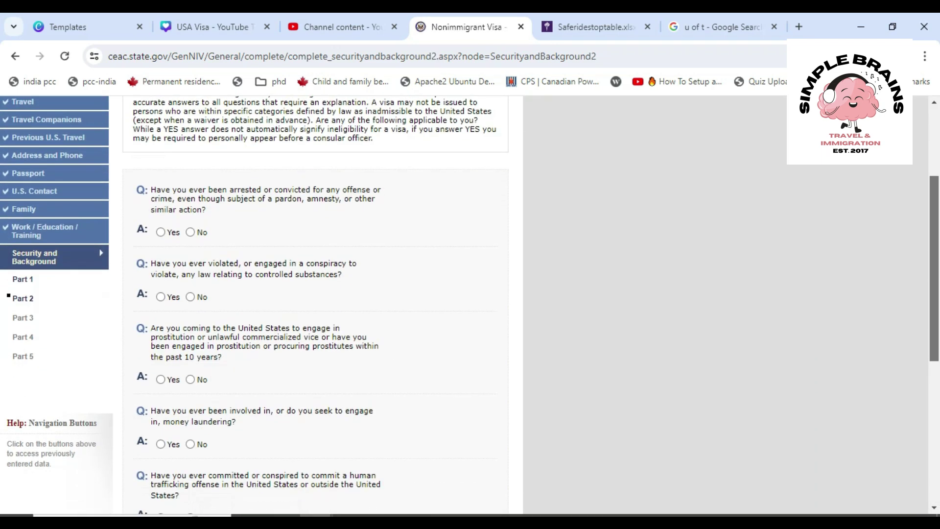
scroll(313, 304, up, 2)
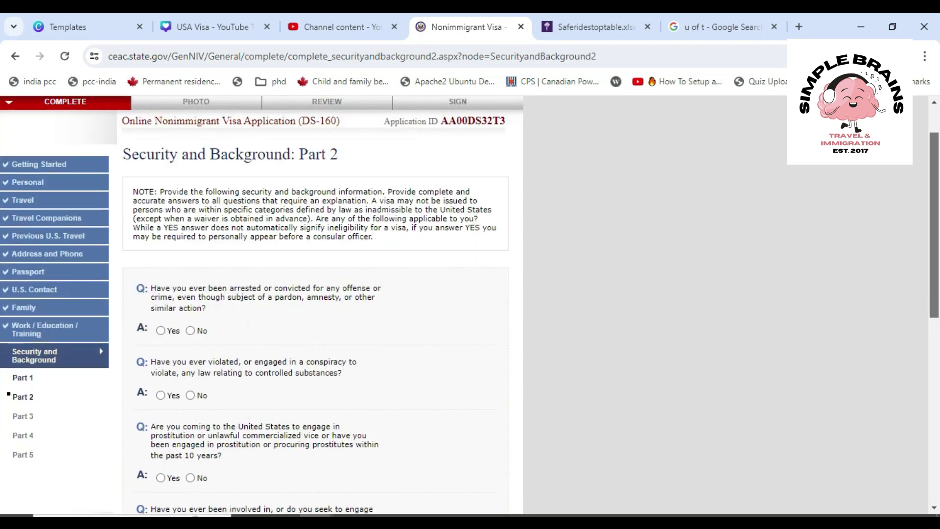
scroll(314, 304, down, 1)
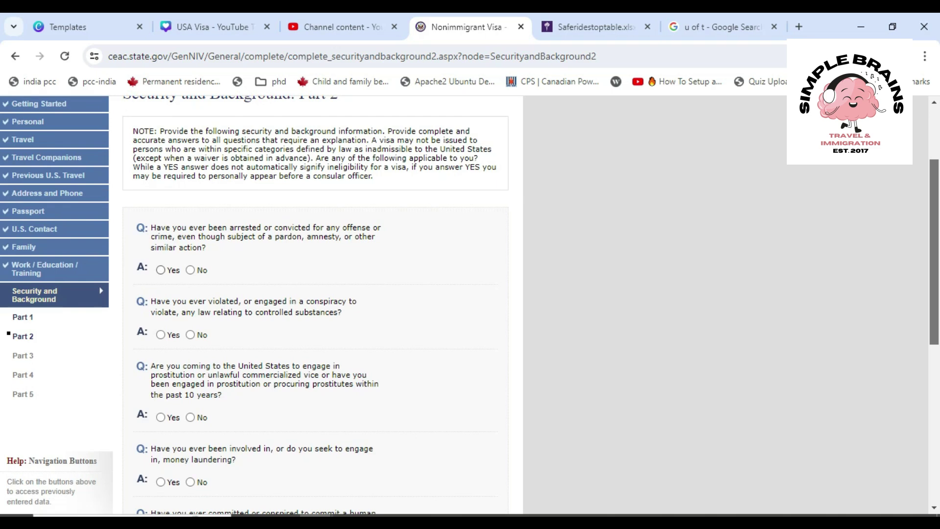
click(160, 270)
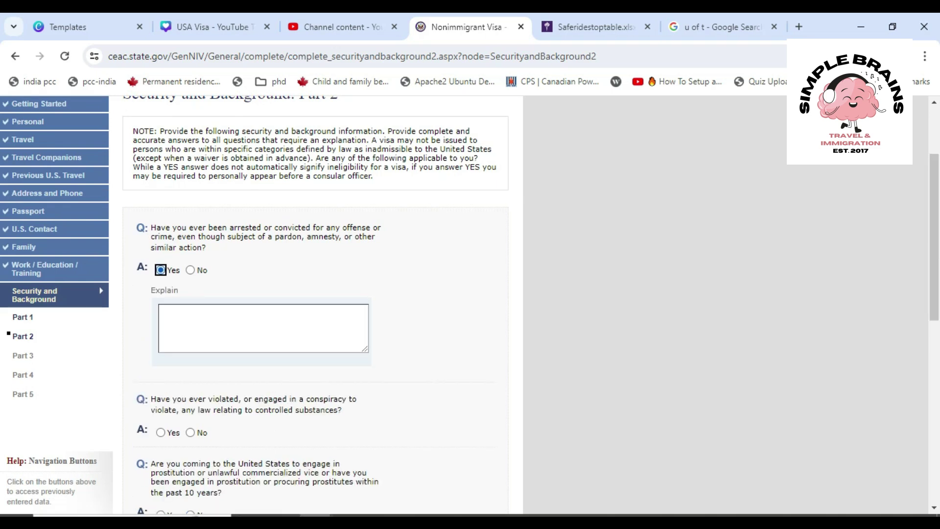
click(190, 270)
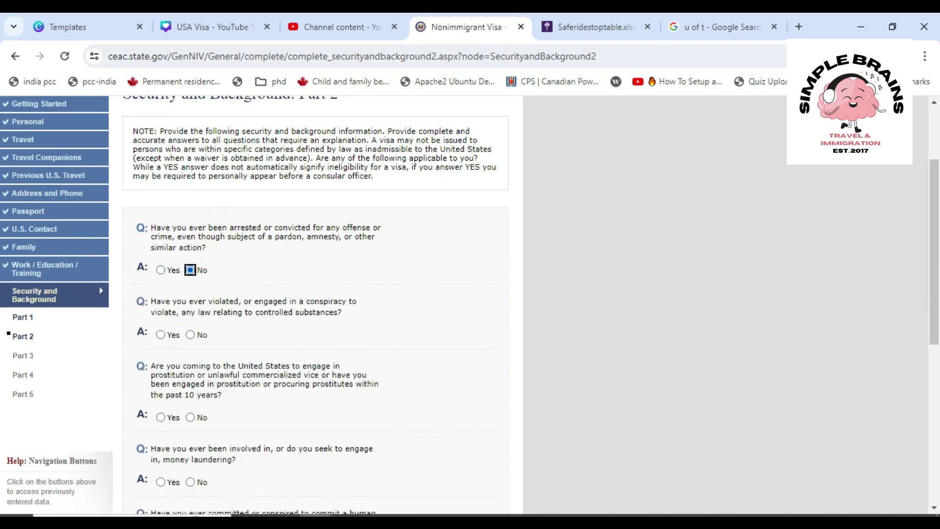
key(Tab)
key(space)
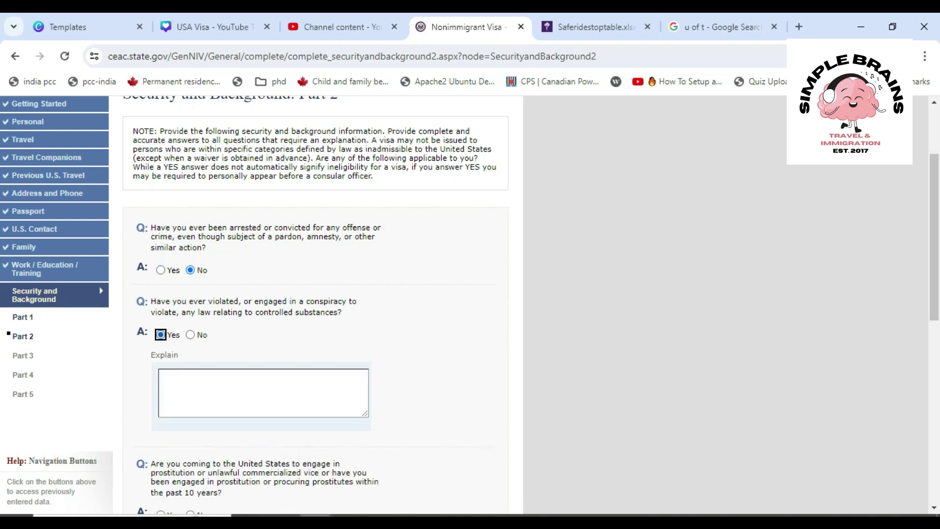
key(Right)
key(Tab)
key(space)
key(Right)
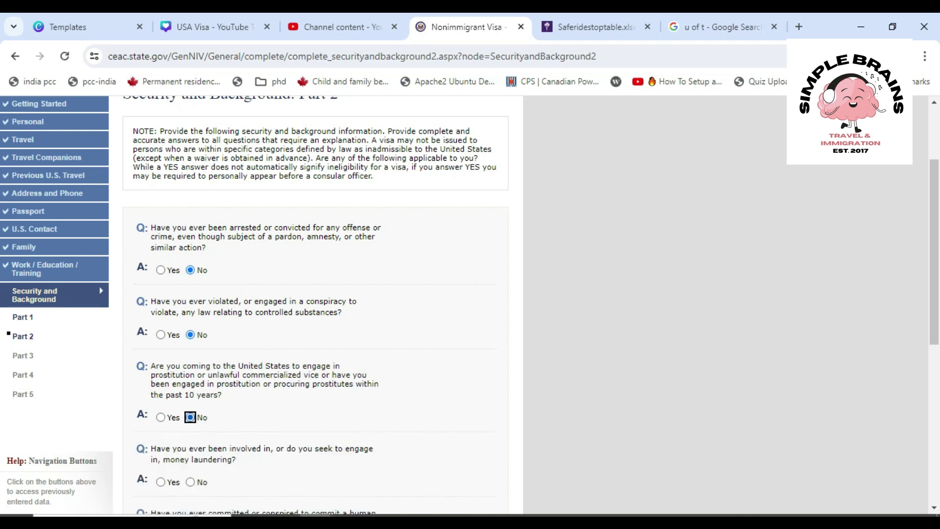
Answer No to money laundering and all three human-trafficking questions, then continue to Part 3
scroll(316, 304, down, 3)
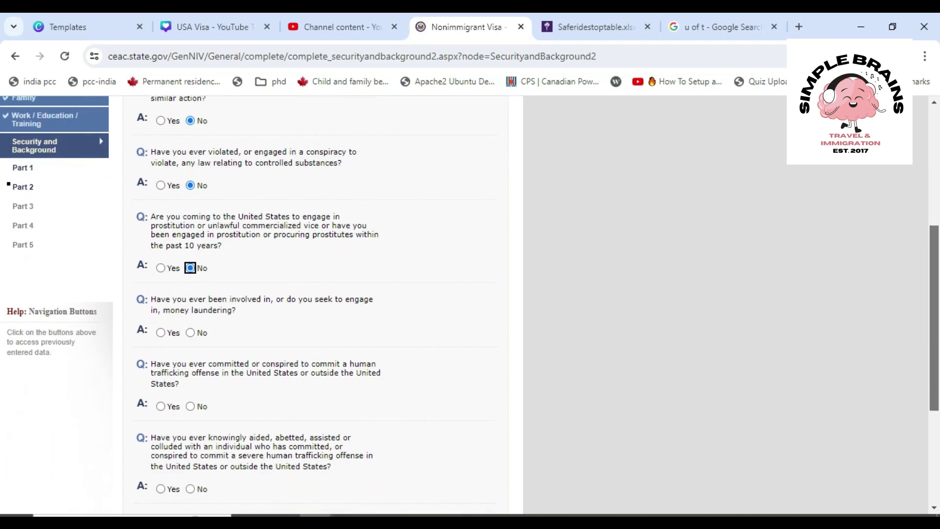
key(Tab)
key(space)
key(Right)
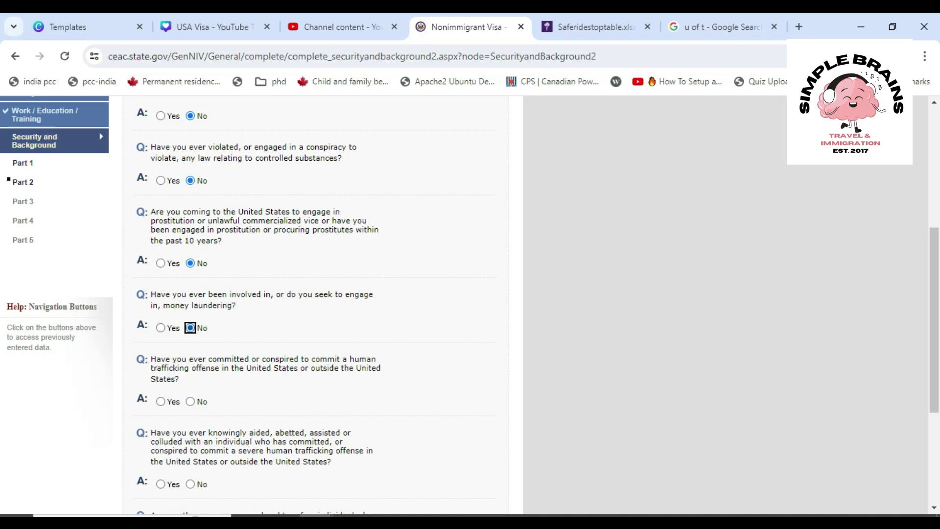
scroll(316, 304, down, 4)
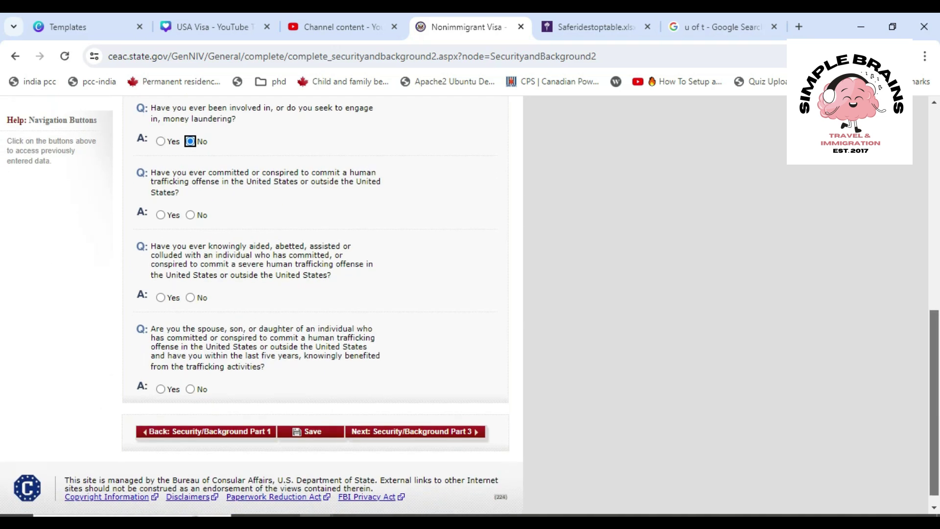
key(Tab)
key(space)
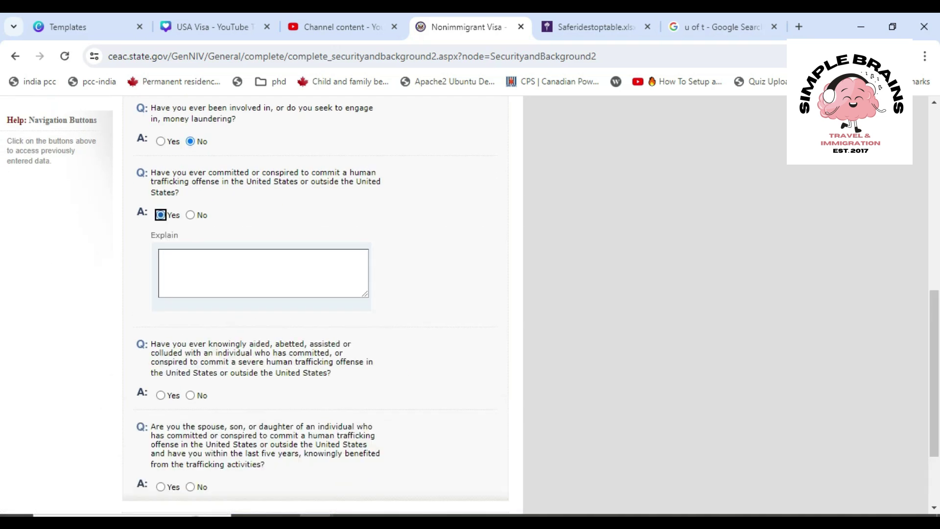
key(Right)
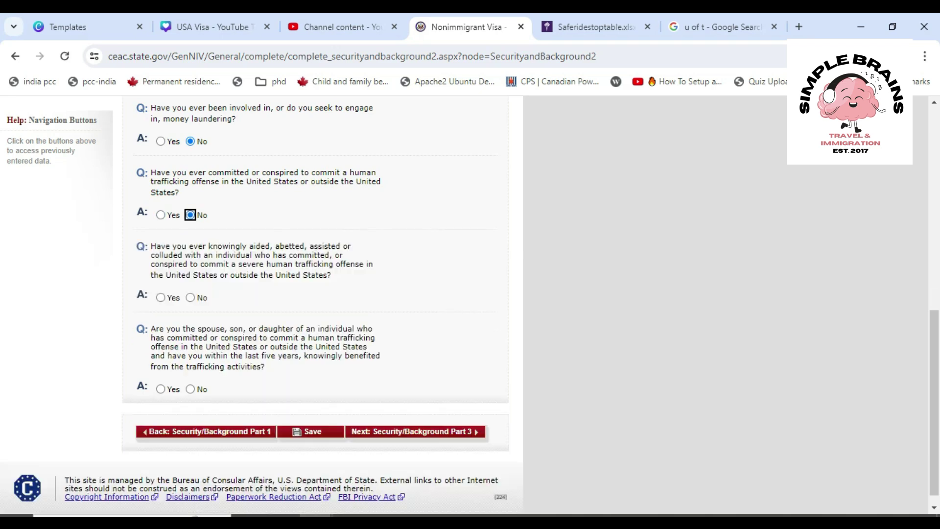
key(Tab)
key(space)
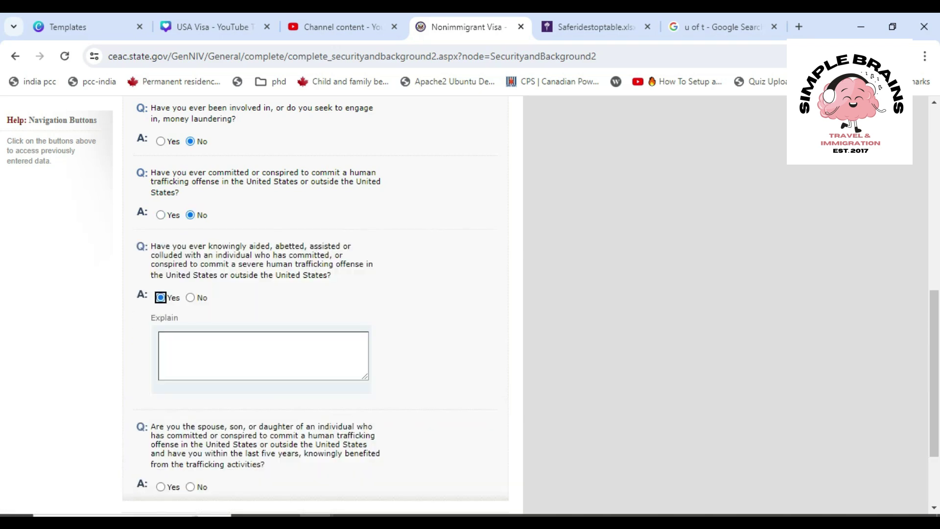
key(Right)
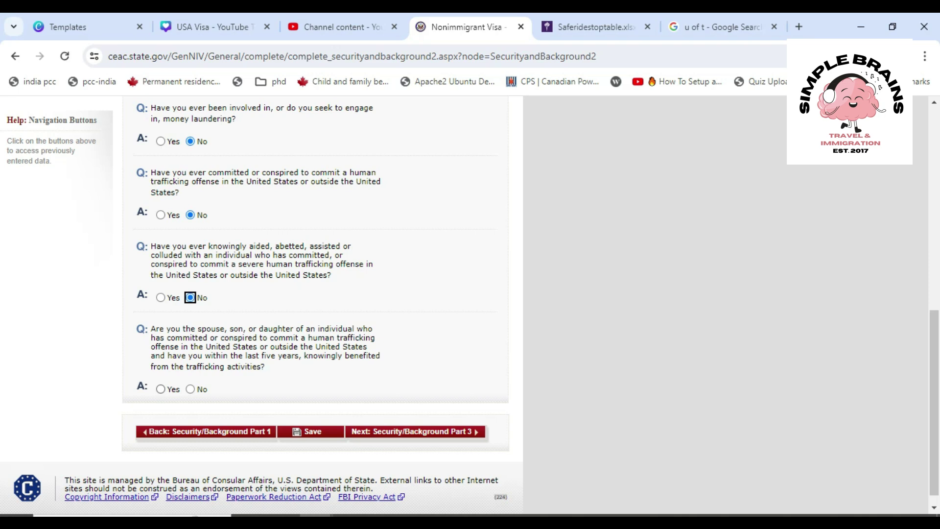
key(Tab)
key(Right)
key(Tab)
key(Return)
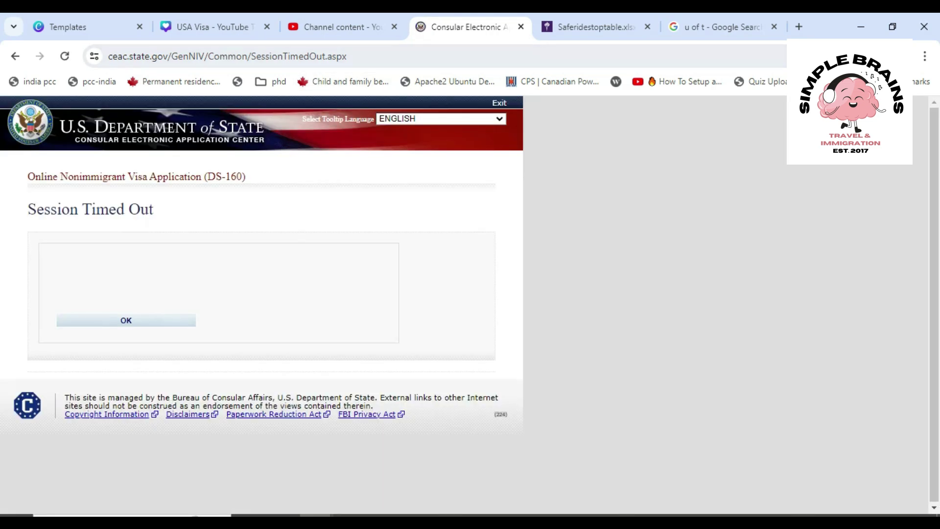
Dismiss the Session Timed Out notice and start retrieving the saved application
click(126, 321)
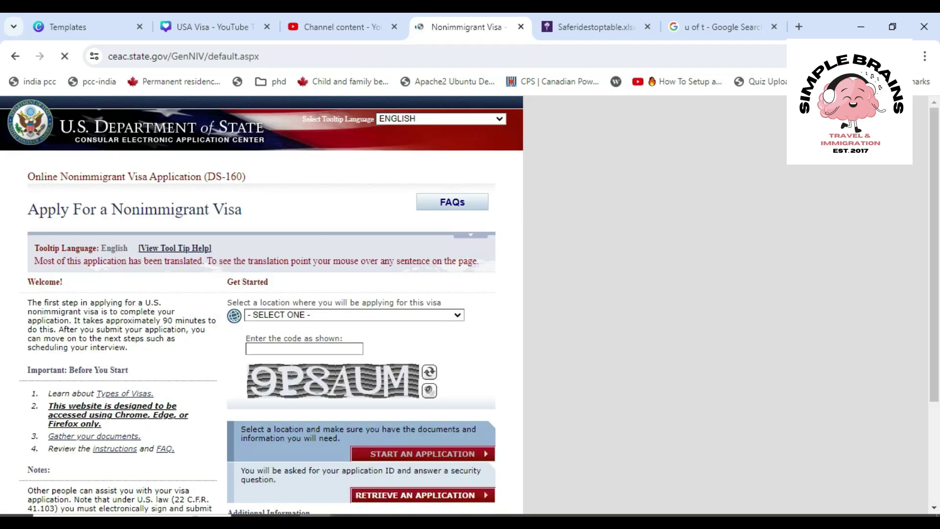
scroll(262, 304, down, 2)
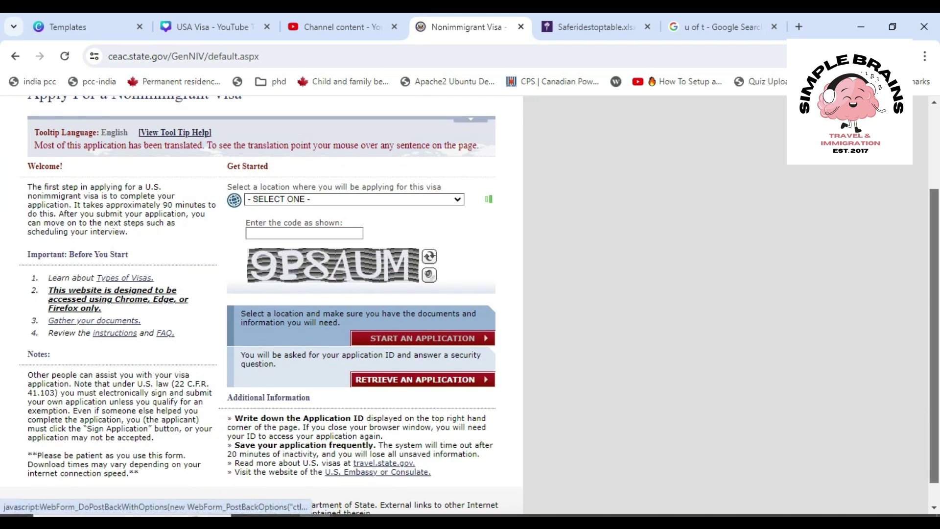
click(422, 380)
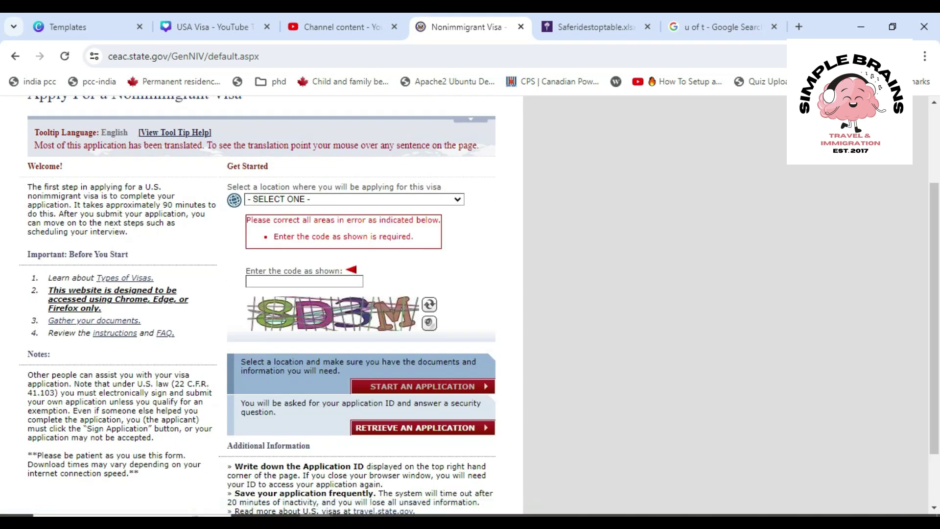
Choose CANADA, TORONTO as the application location
click(355, 200)
text(came)
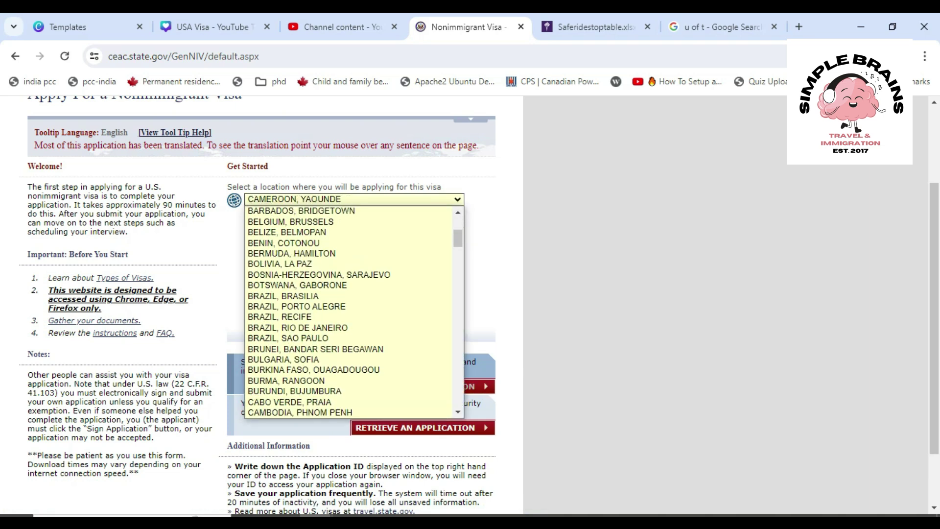
key(Down)
key(Down)
key(Down)
key(Down)
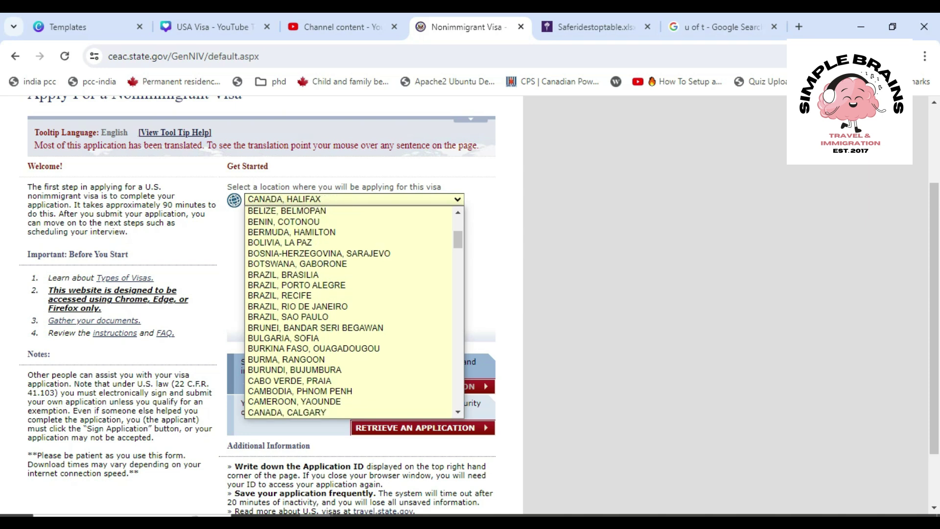
key(Down)
key(Down)
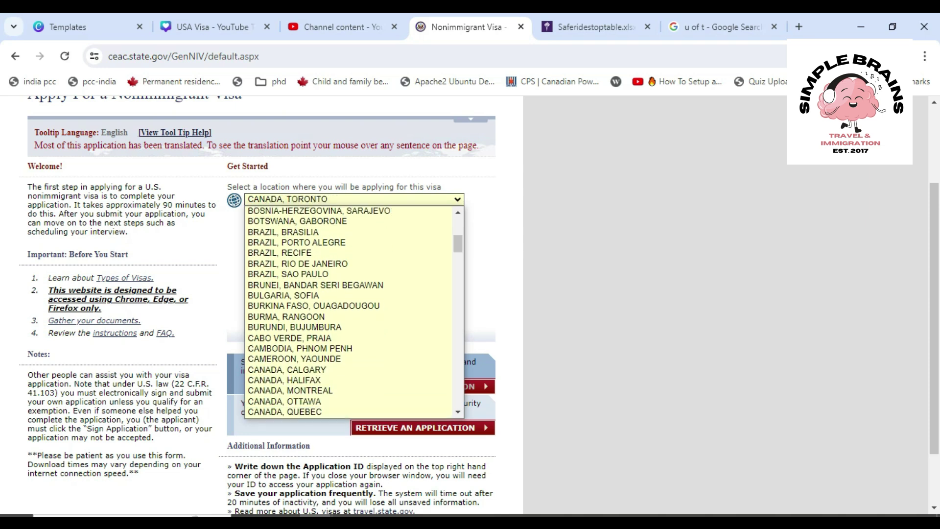
key(Return)
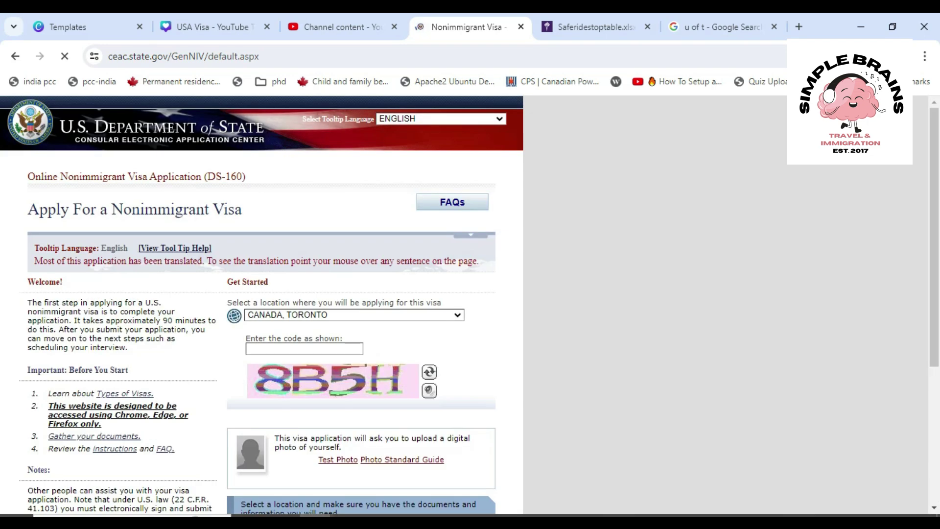
Enter the captcha code and submit Retrieve an Application, re-entering a fresh code once
click(304, 349)
text(8D5H)
scroll(264, 303, down, 3)
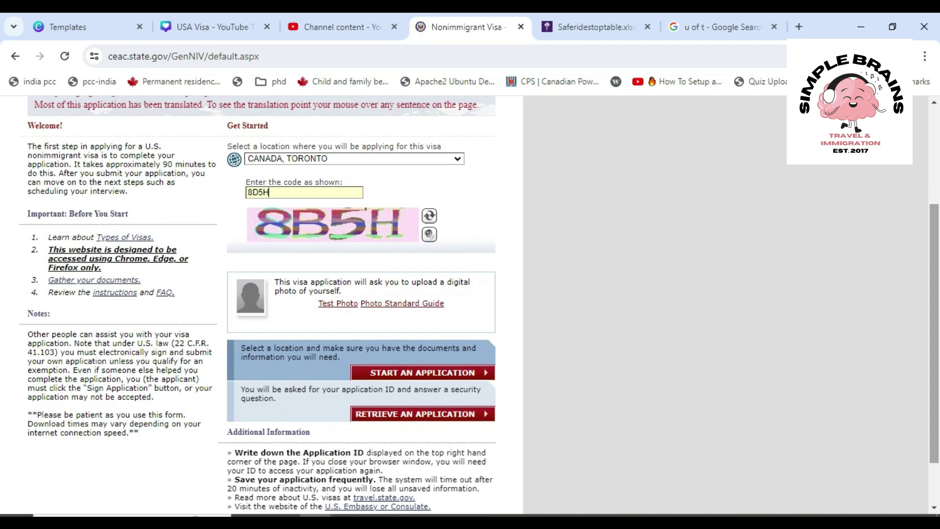
click(415, 414)
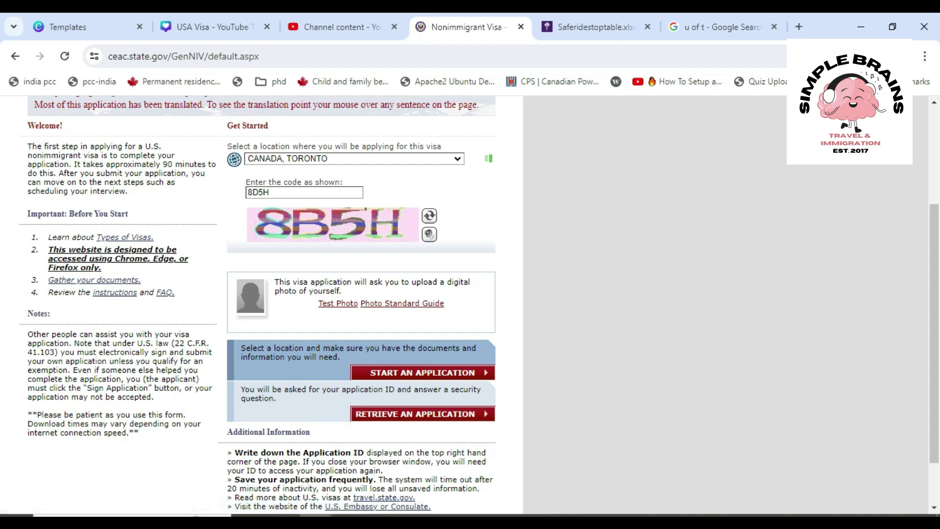
click(304, 250)
text(AB)
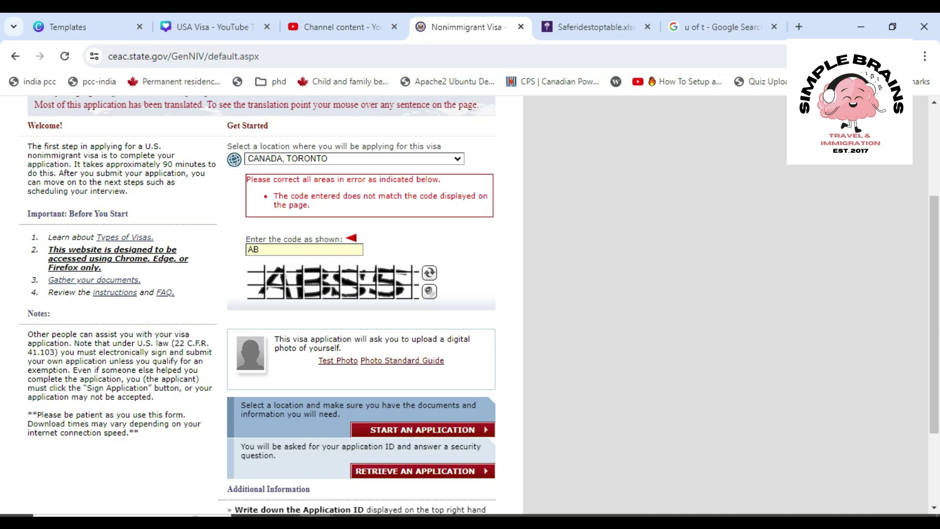
text(S5)
click(423, 429)
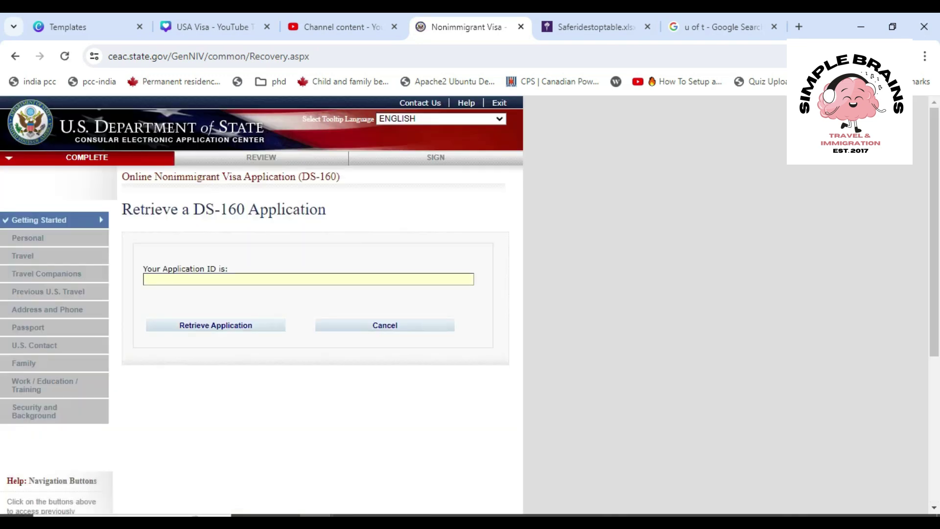
Fill the Application ID from the saved autofill suggestion and submit it for retrieval
text(27 KING'S)
key(ctrl+a)
key(BackSpace)
key(Tab)
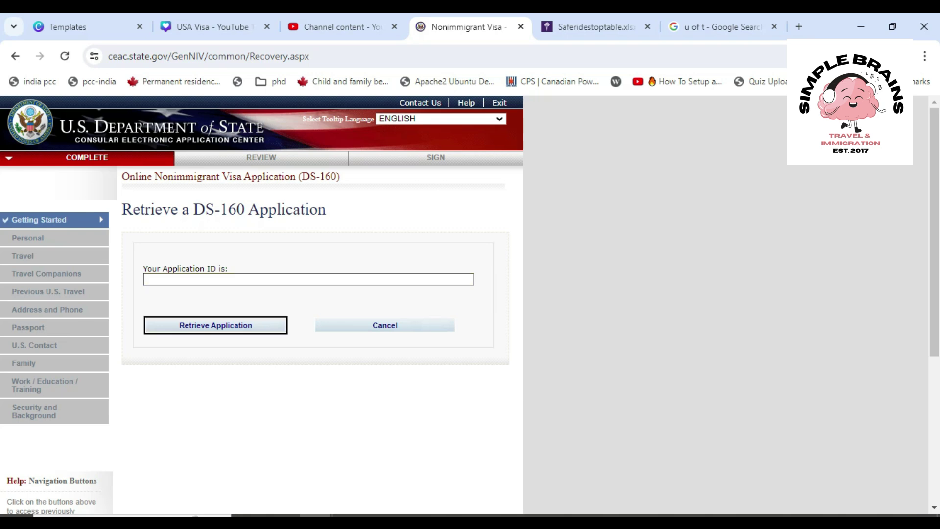
key(Return)
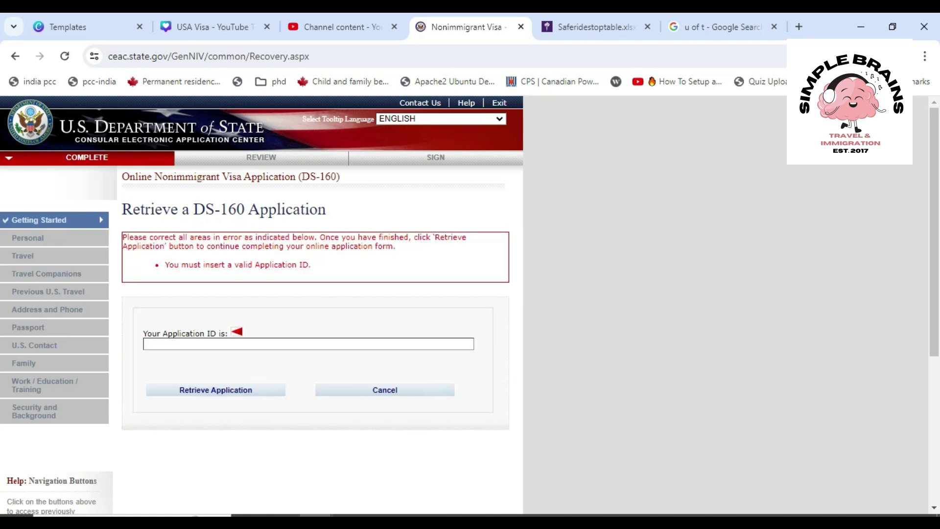
click(225, 344)
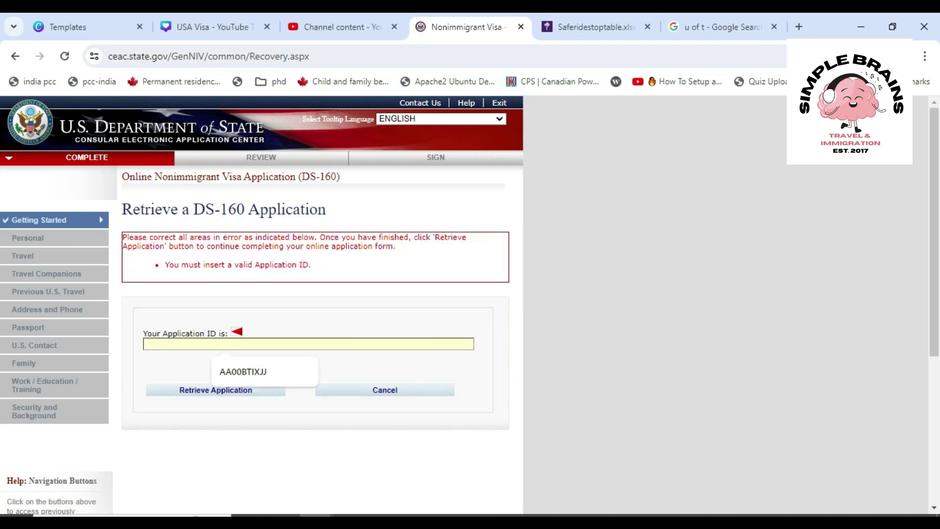
key(Return)
key(Tab)
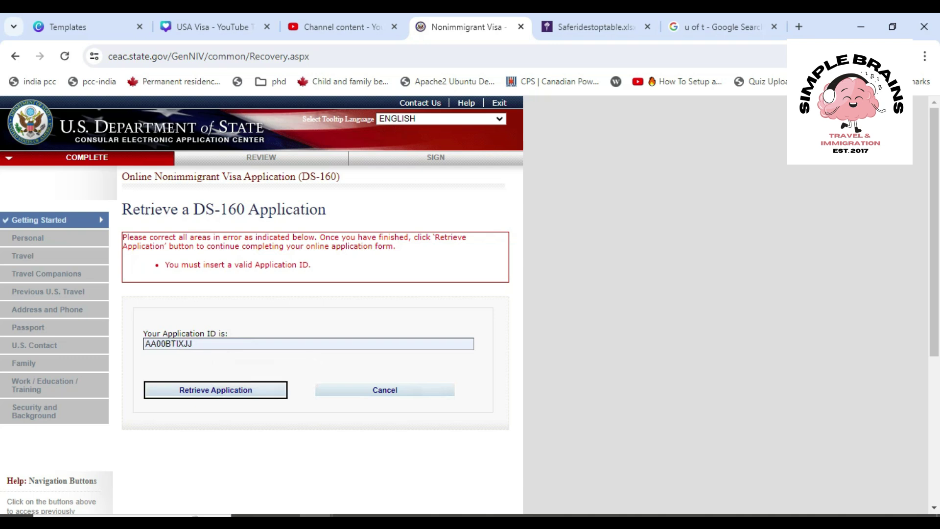
key(Return)
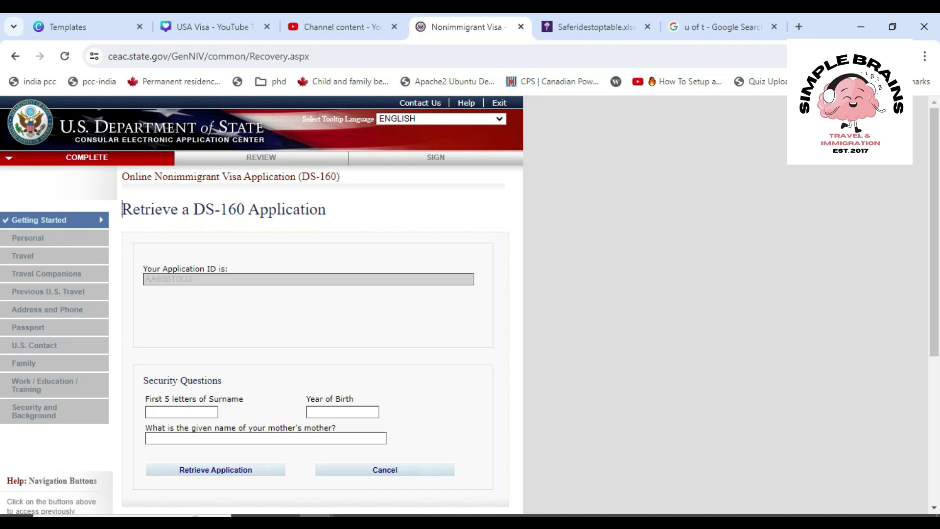
Type the applicant's birth year into the Year of Birth security question
scroll(314, 293, down, 2)
click(181, 312)
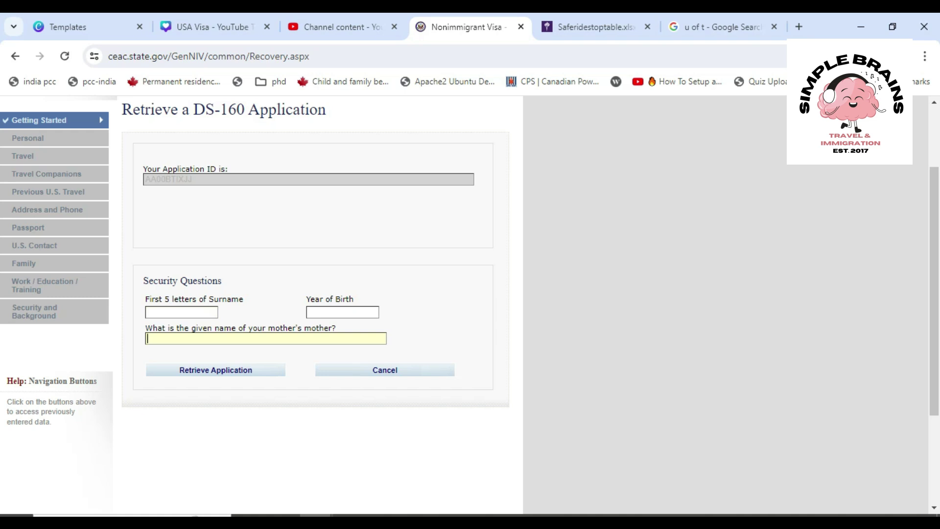
click(343, 312)
drag(222, 280, 143, 281)
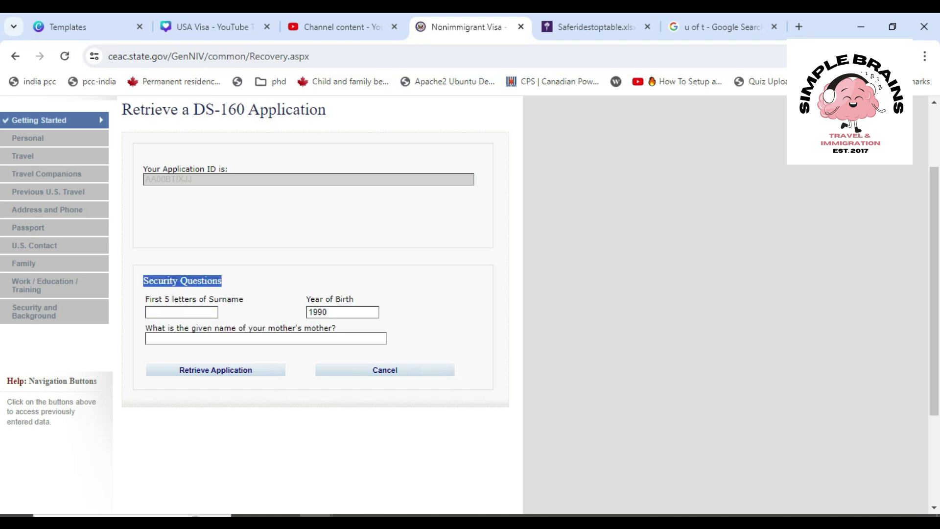